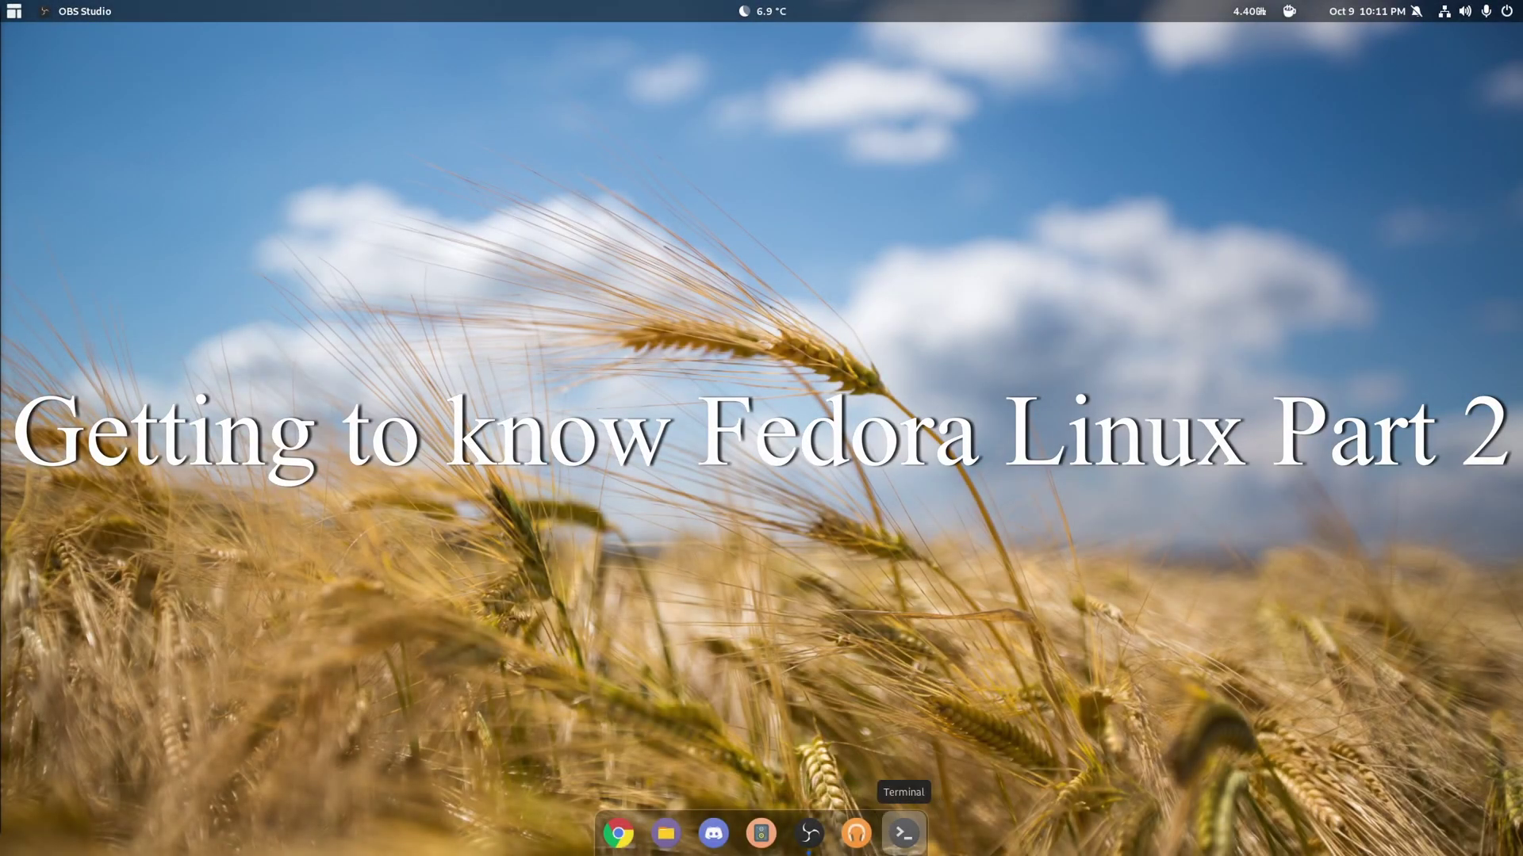
- Run sudo dnf install steam in Terminal and confirm with y to install all 160 packages
left_click(904, 833)
key("Up")
key("Up")
key("Up")
key("Up")
key("Up")
key("Up")
key("Up")
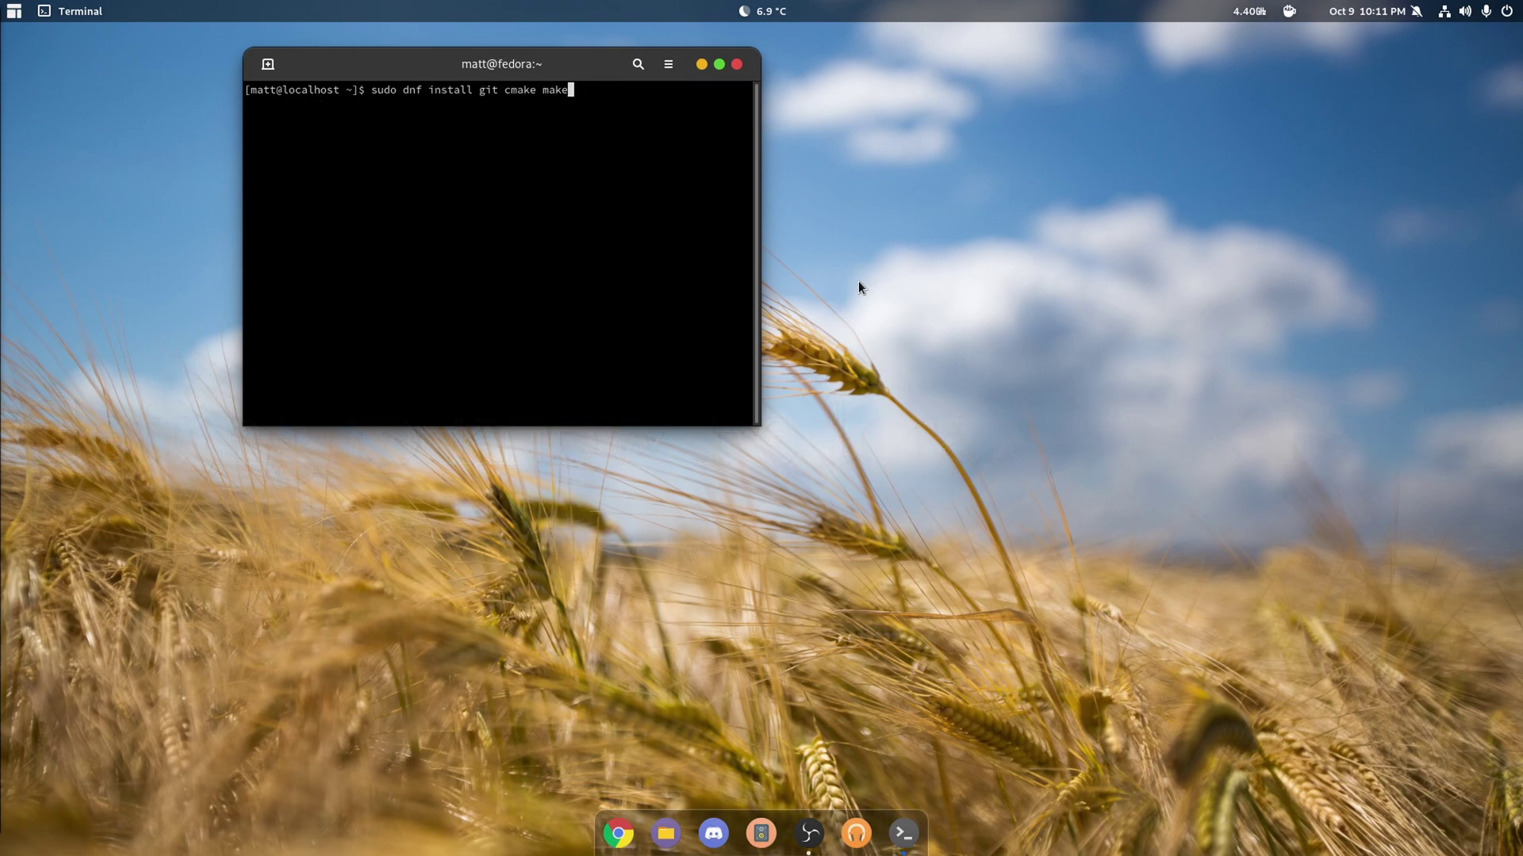
key("BackSpace")
key("BackSpace")
key("BackSpace")
key("BackSpace")
key("BackSpace")
key("BackSpace")
key("BackSpace")
key("BackSpace")
key("BackSpace")
key("BackSpace")
key("BackSpace")
key("BackSpace")
key("BackSpace")
key("BackSpace")
type("steam")
key("Return")
key("Return")
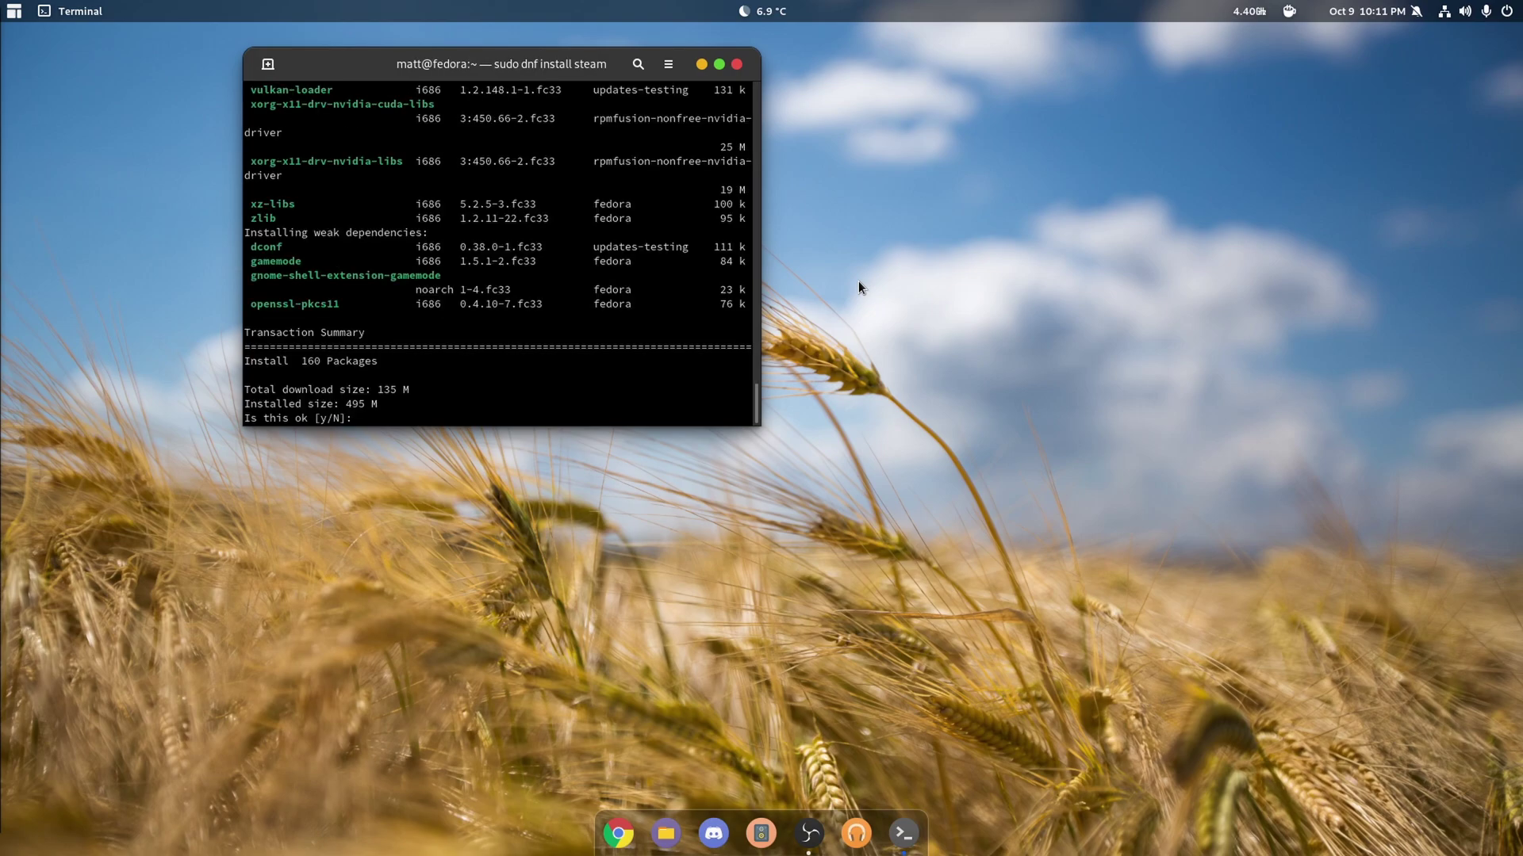
type("y")
key("Return")
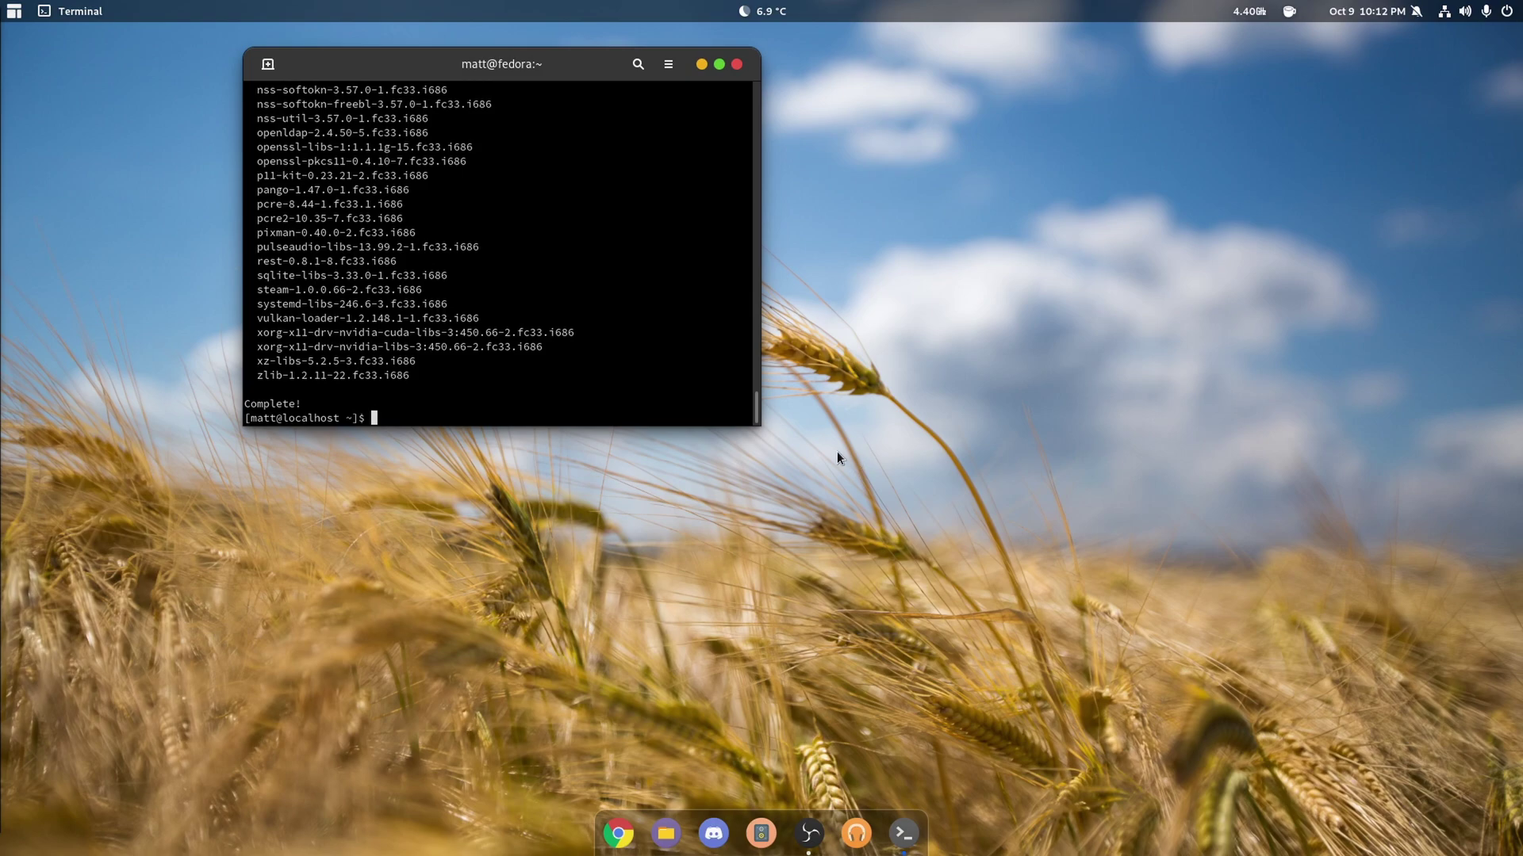
key("super")
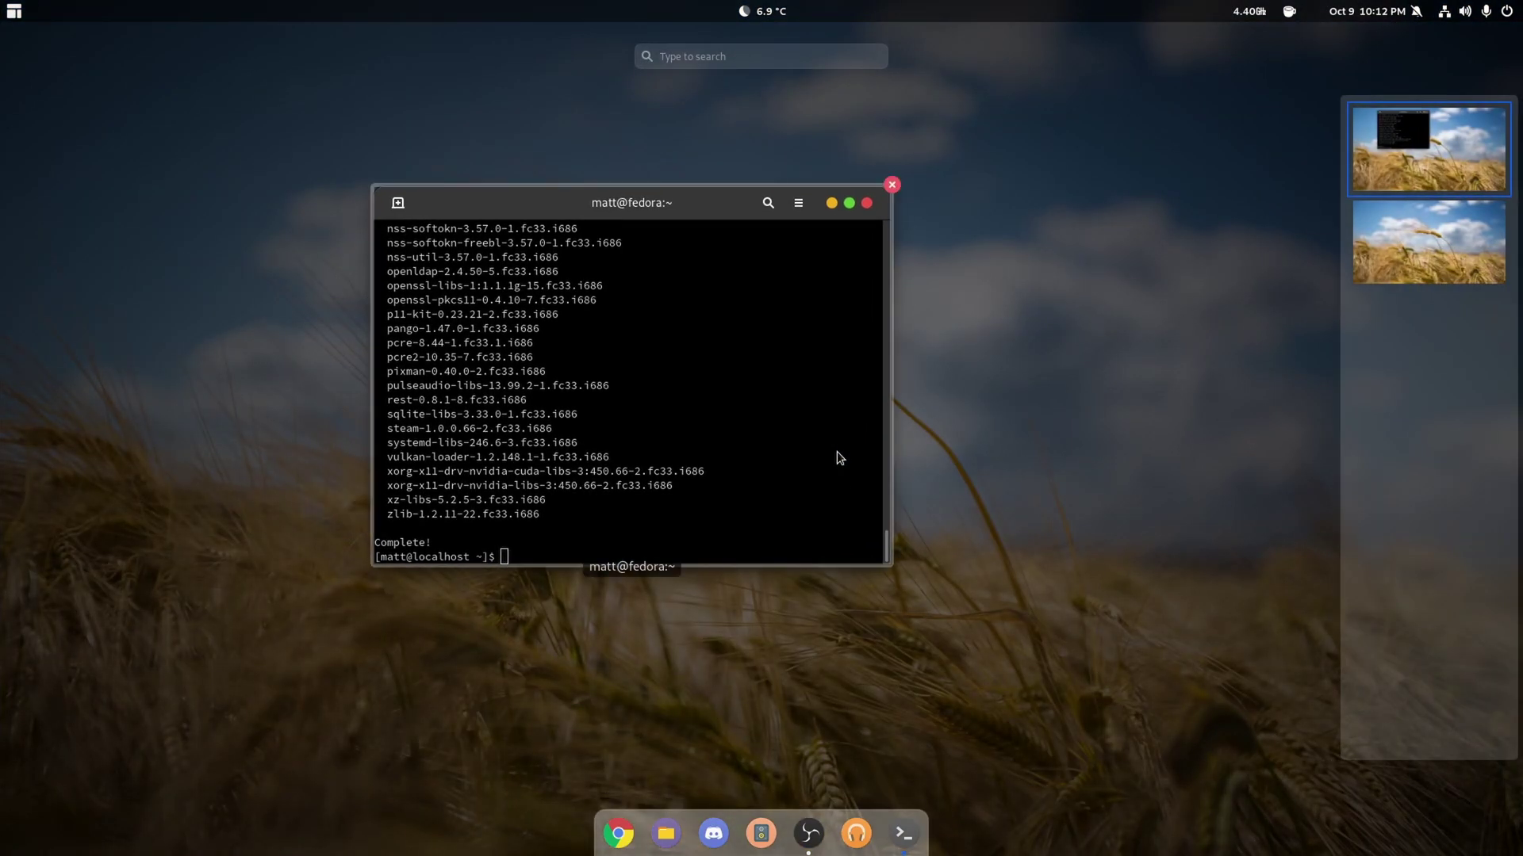
- Launch GNOME Software, search 'steam' and open the Steam app's details page
type("so")
key("Return")
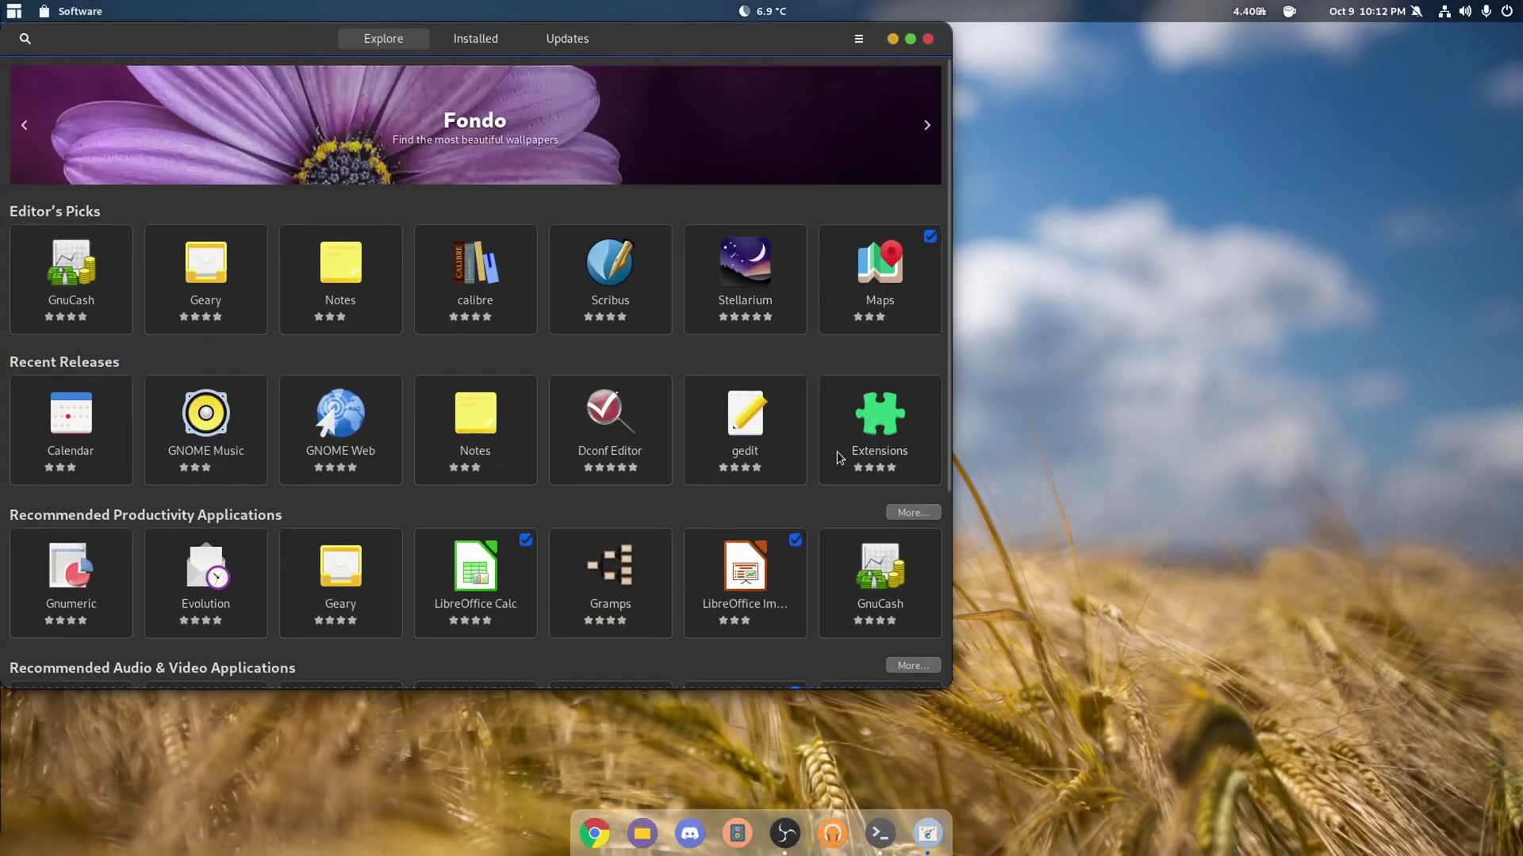
left_click(25, 38)
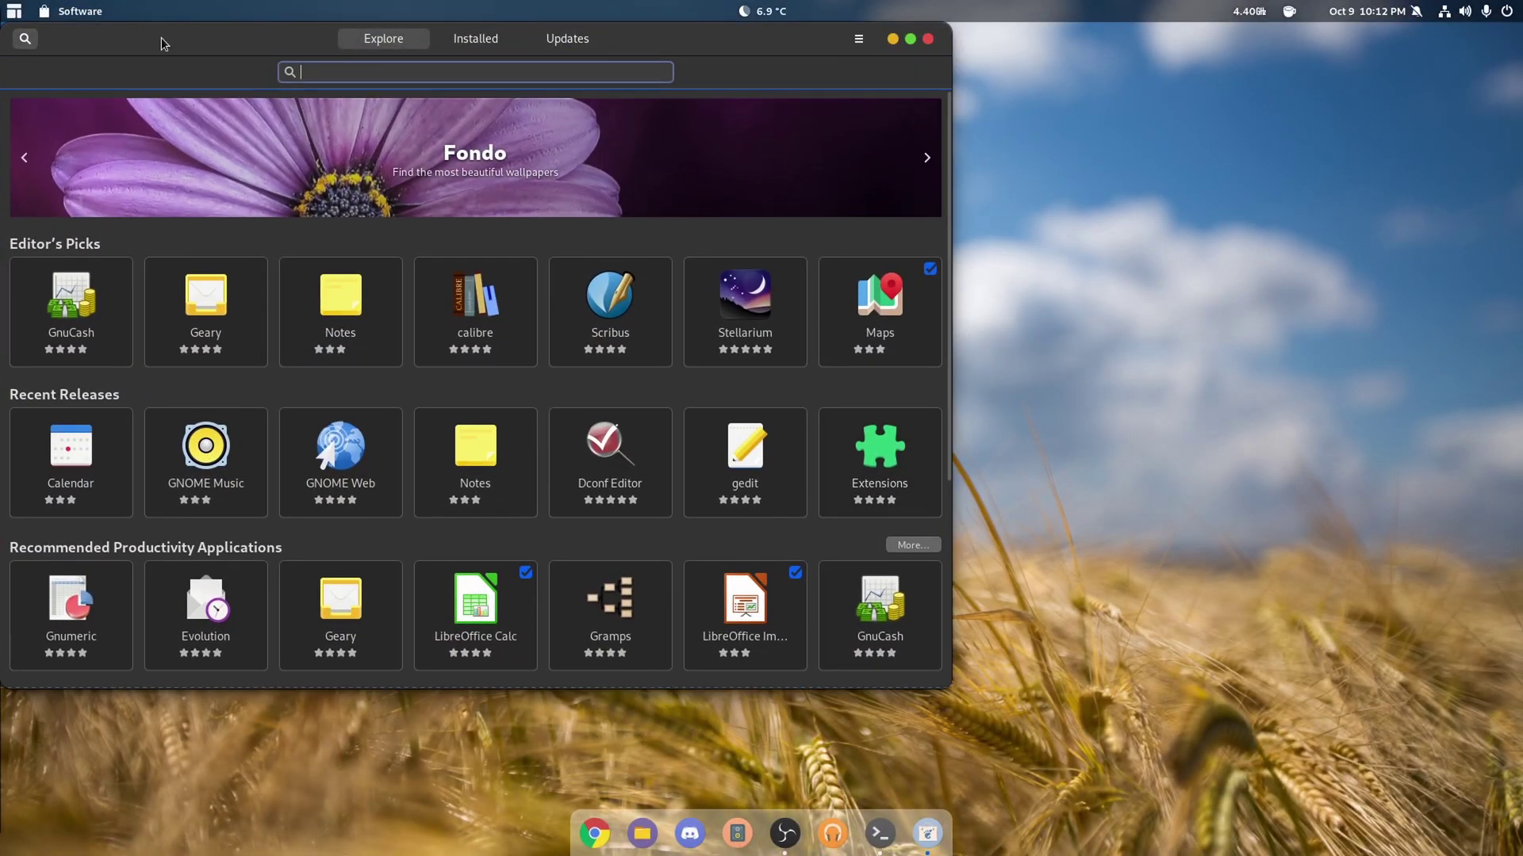
left_click_drag(164, 43, 346, 123)
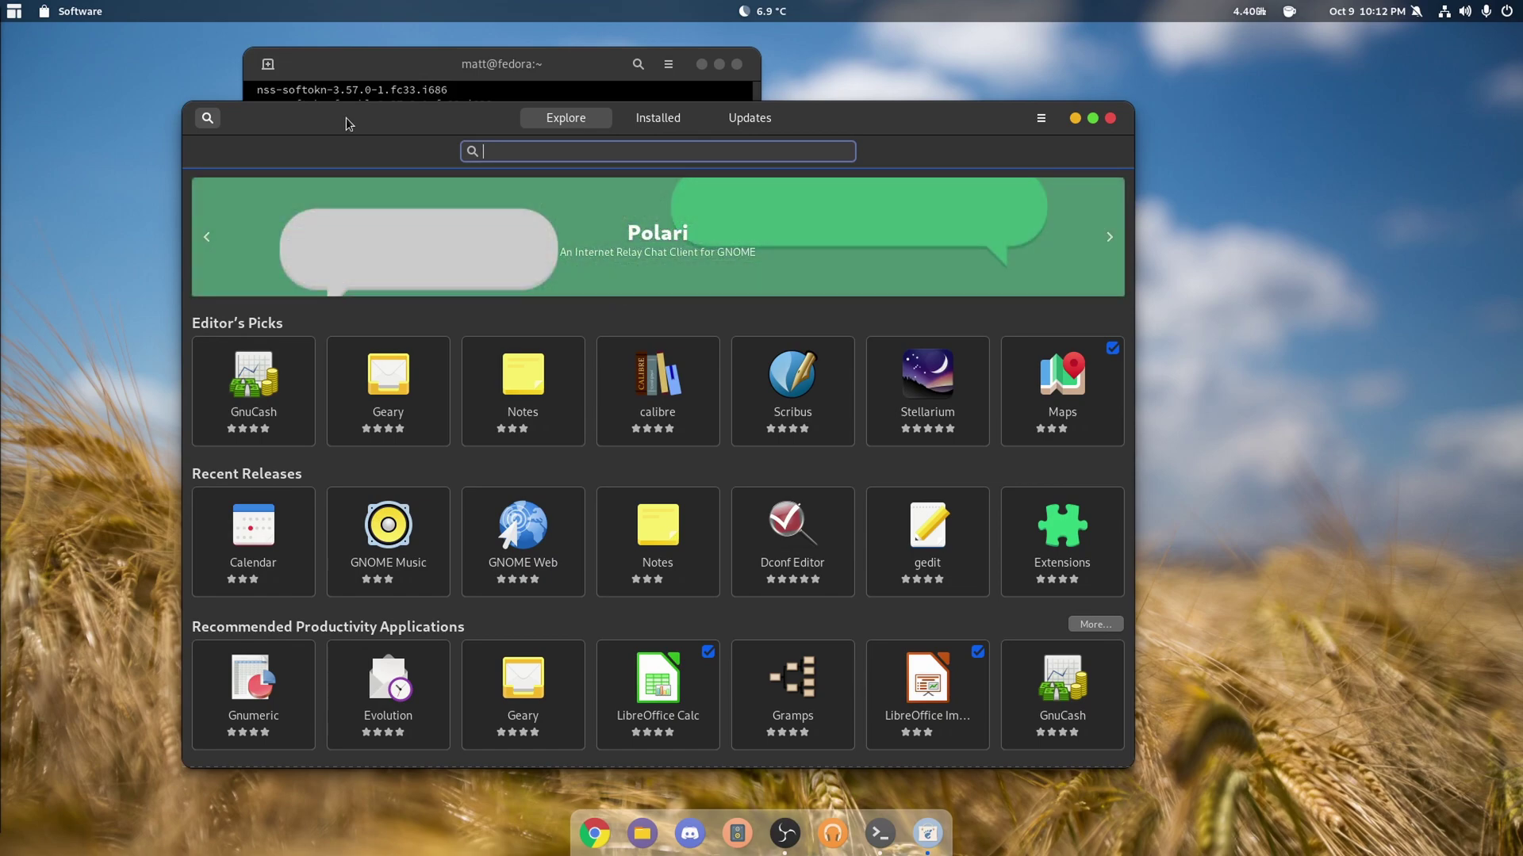
type("steam")
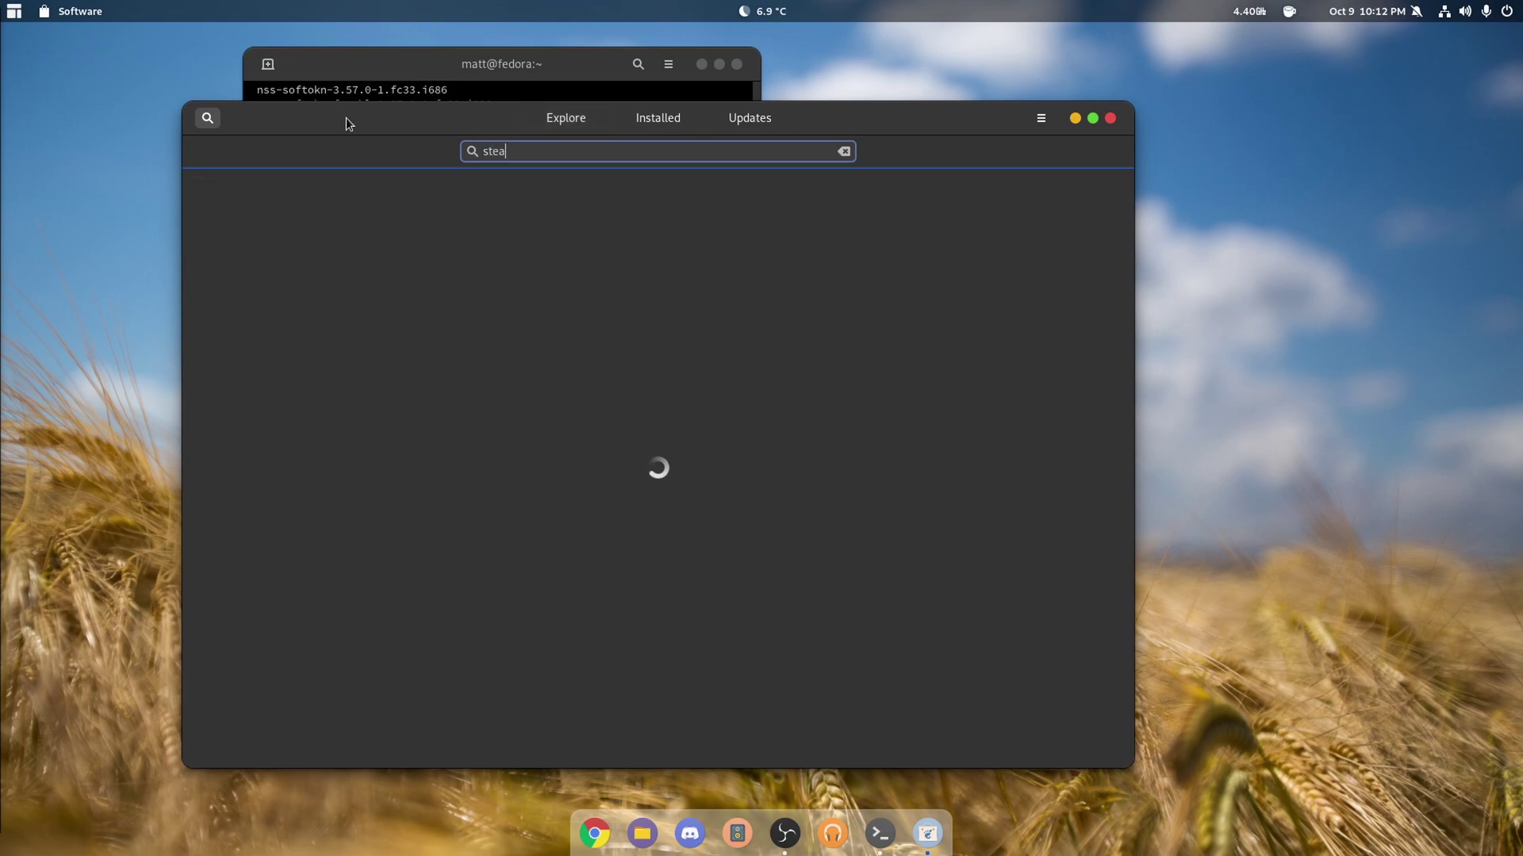
left_click(555, 208)
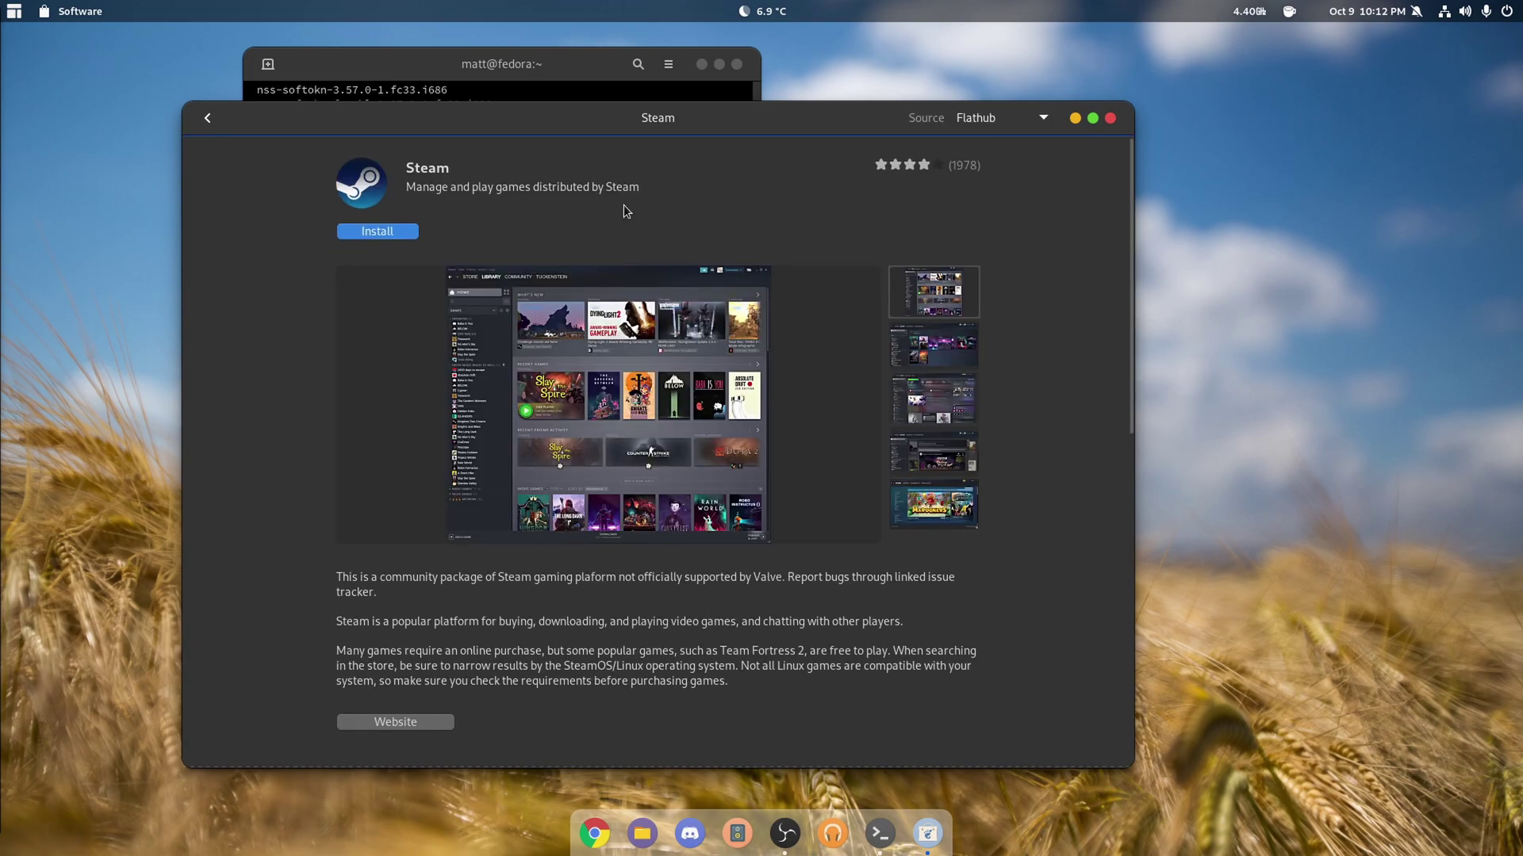
- Scroll to the add-ons, toggle protontricks on and back off, and close the store
scroll(1023, 544, "down", 5)
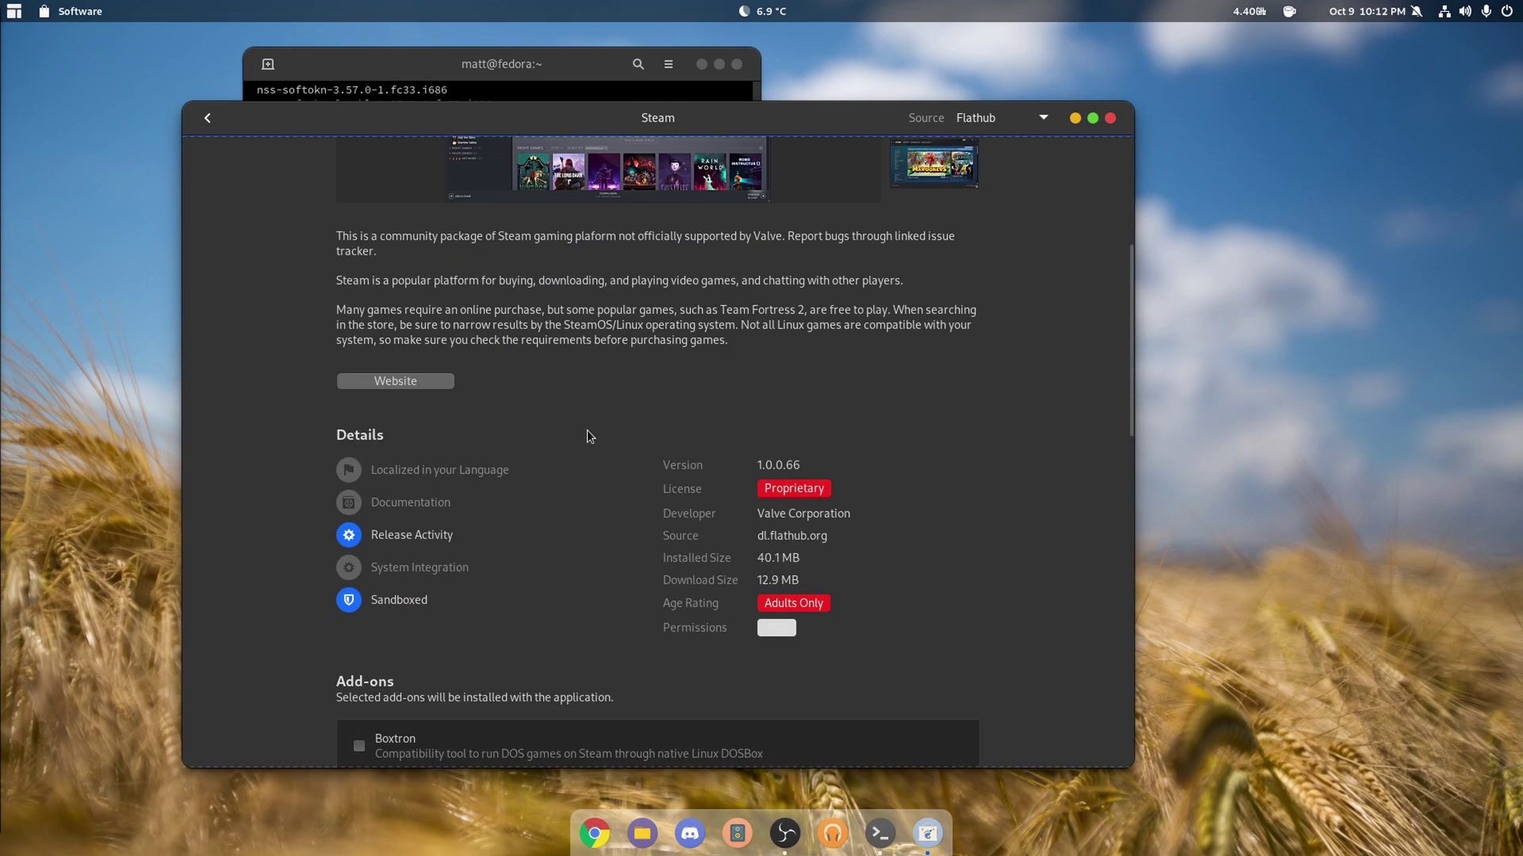
scroll(587, 430, "down", 4)
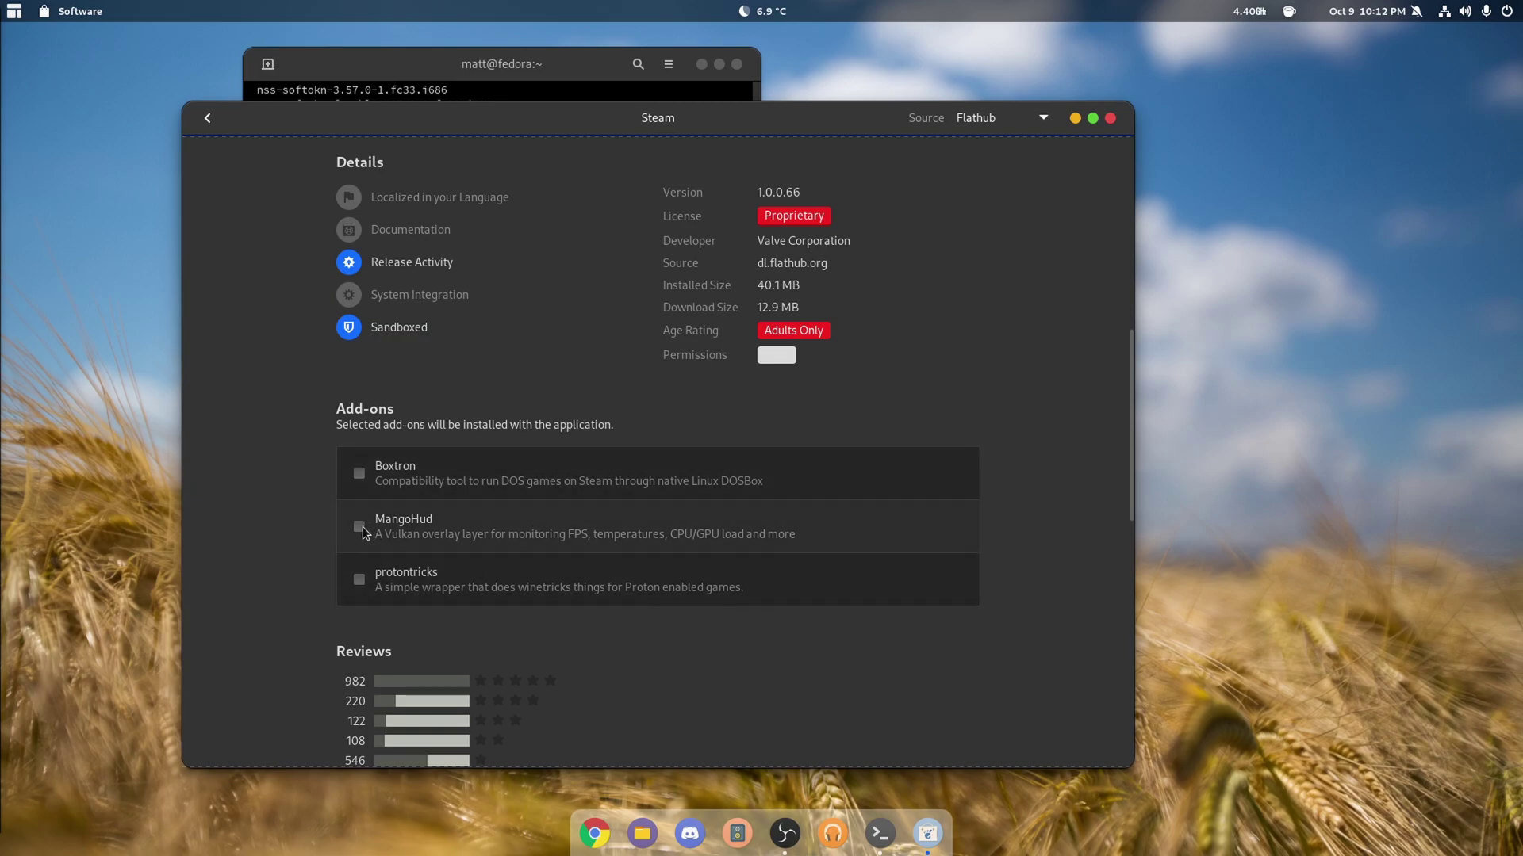
left_click(359, 580)
left_click(359, 580)
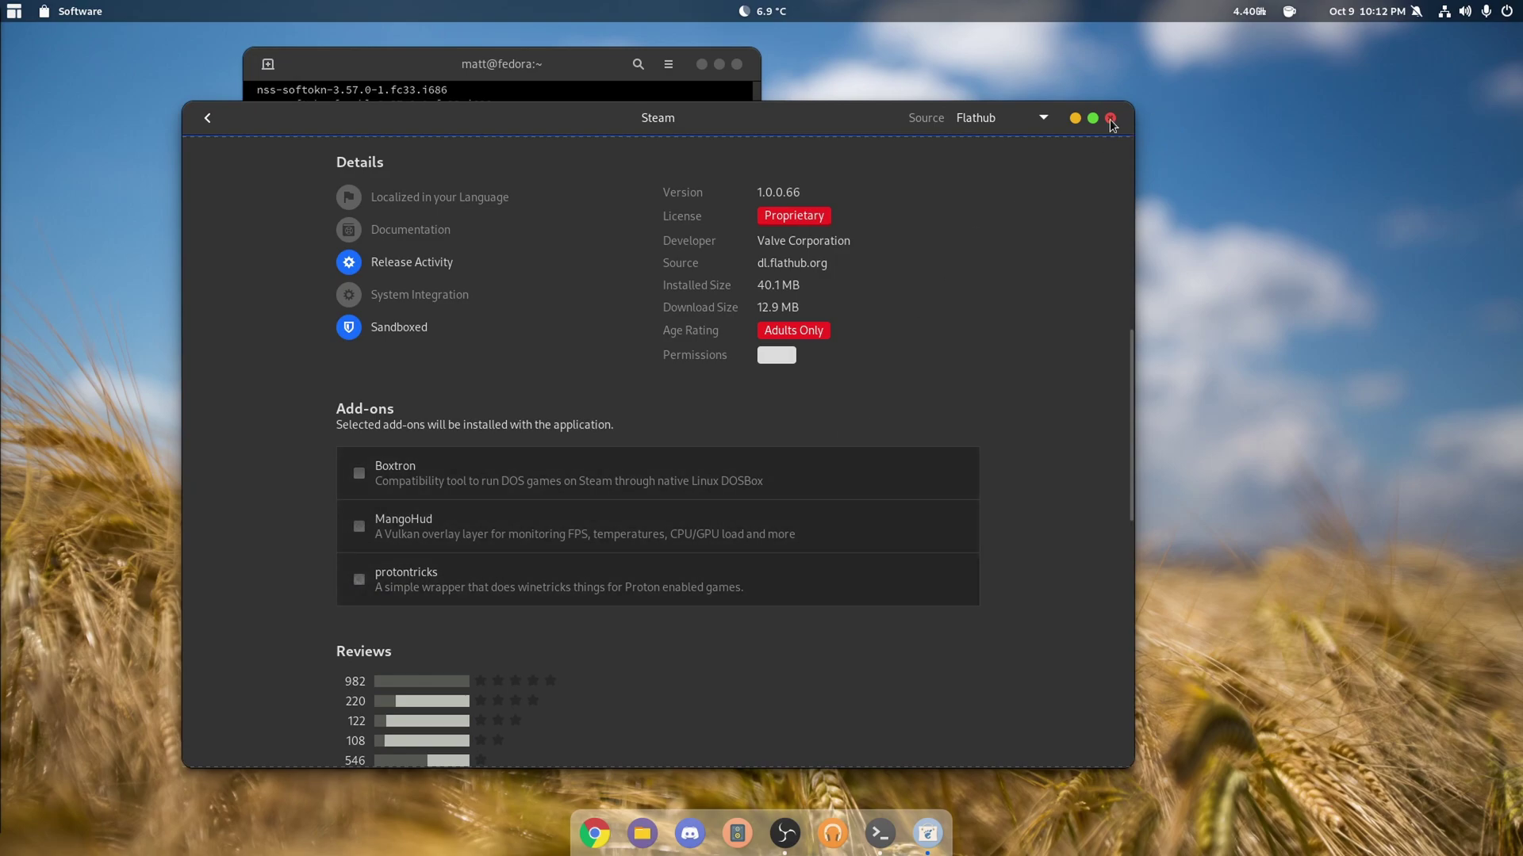
left_click(1110, 118)
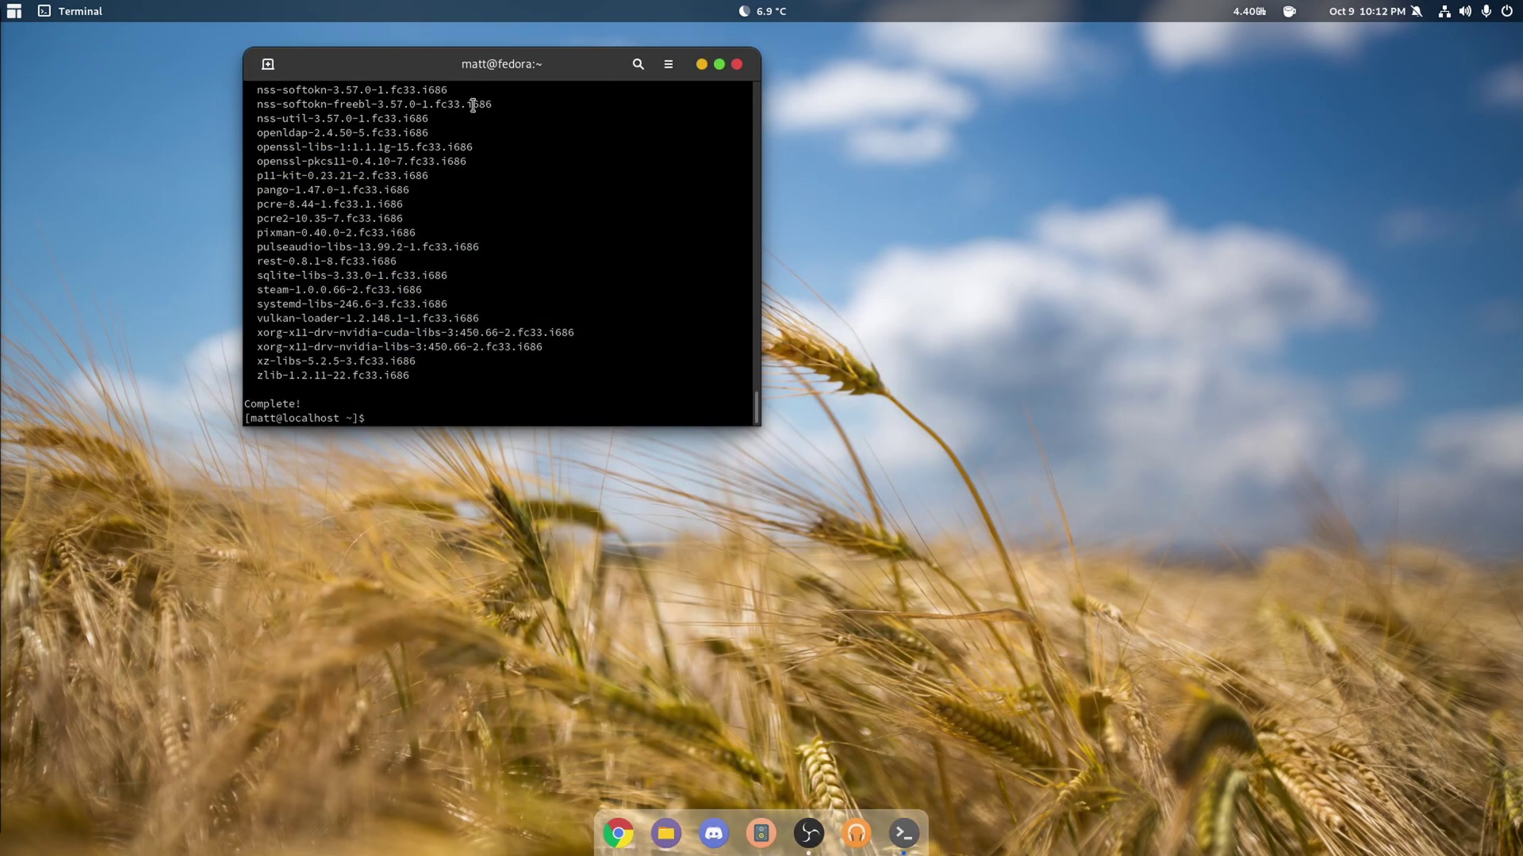
- Close the terminal, launch Chrome, search 'ge proton' and open the proton-ge-custom GitHub repository
left_click(736, 64)
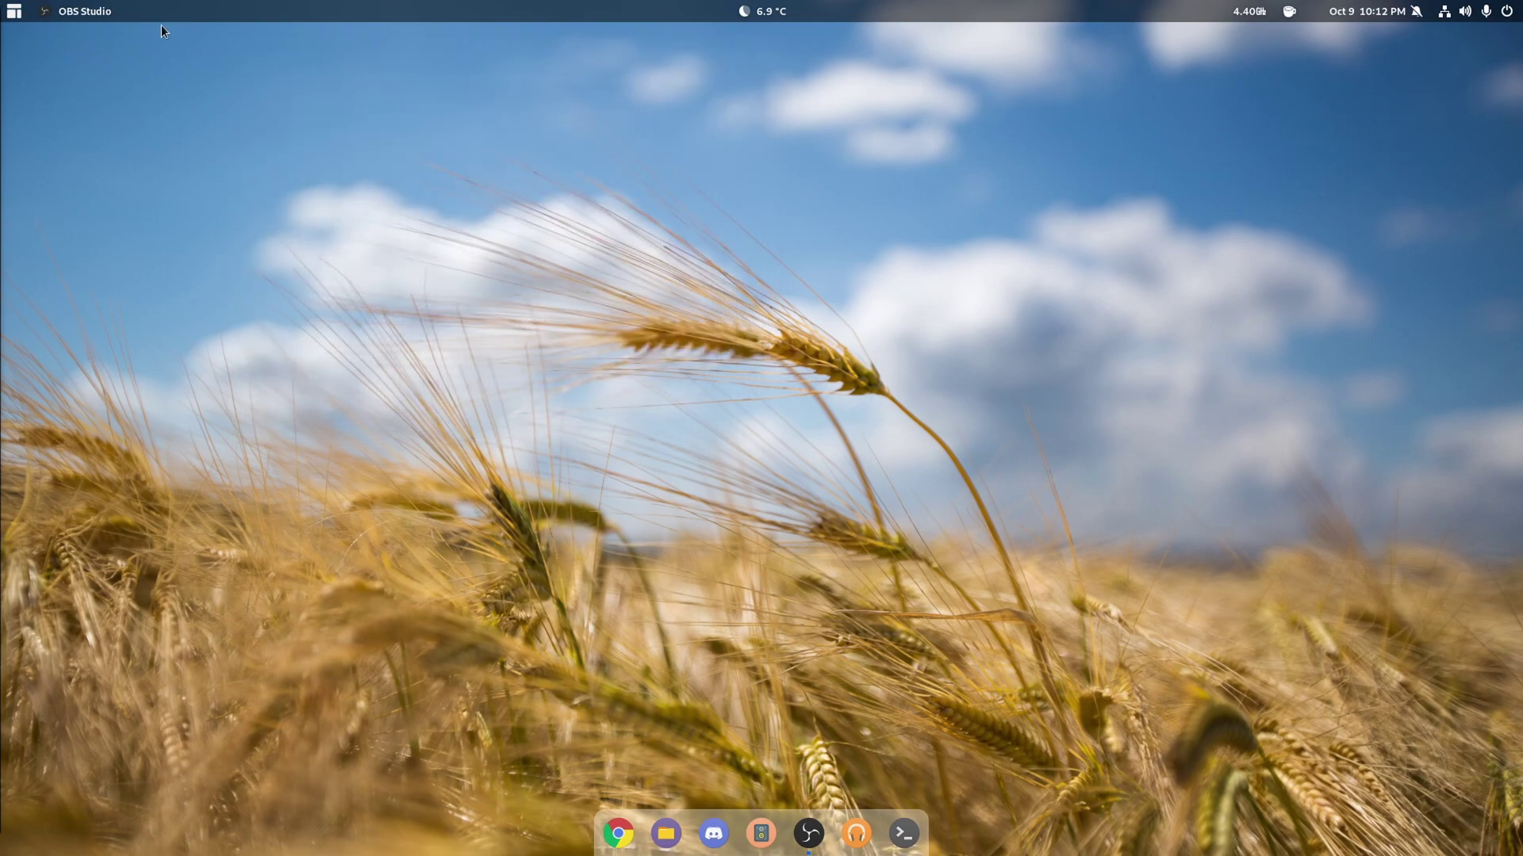
left_click(14, 14)
left_click(457, 307)
left_click(618, 832)
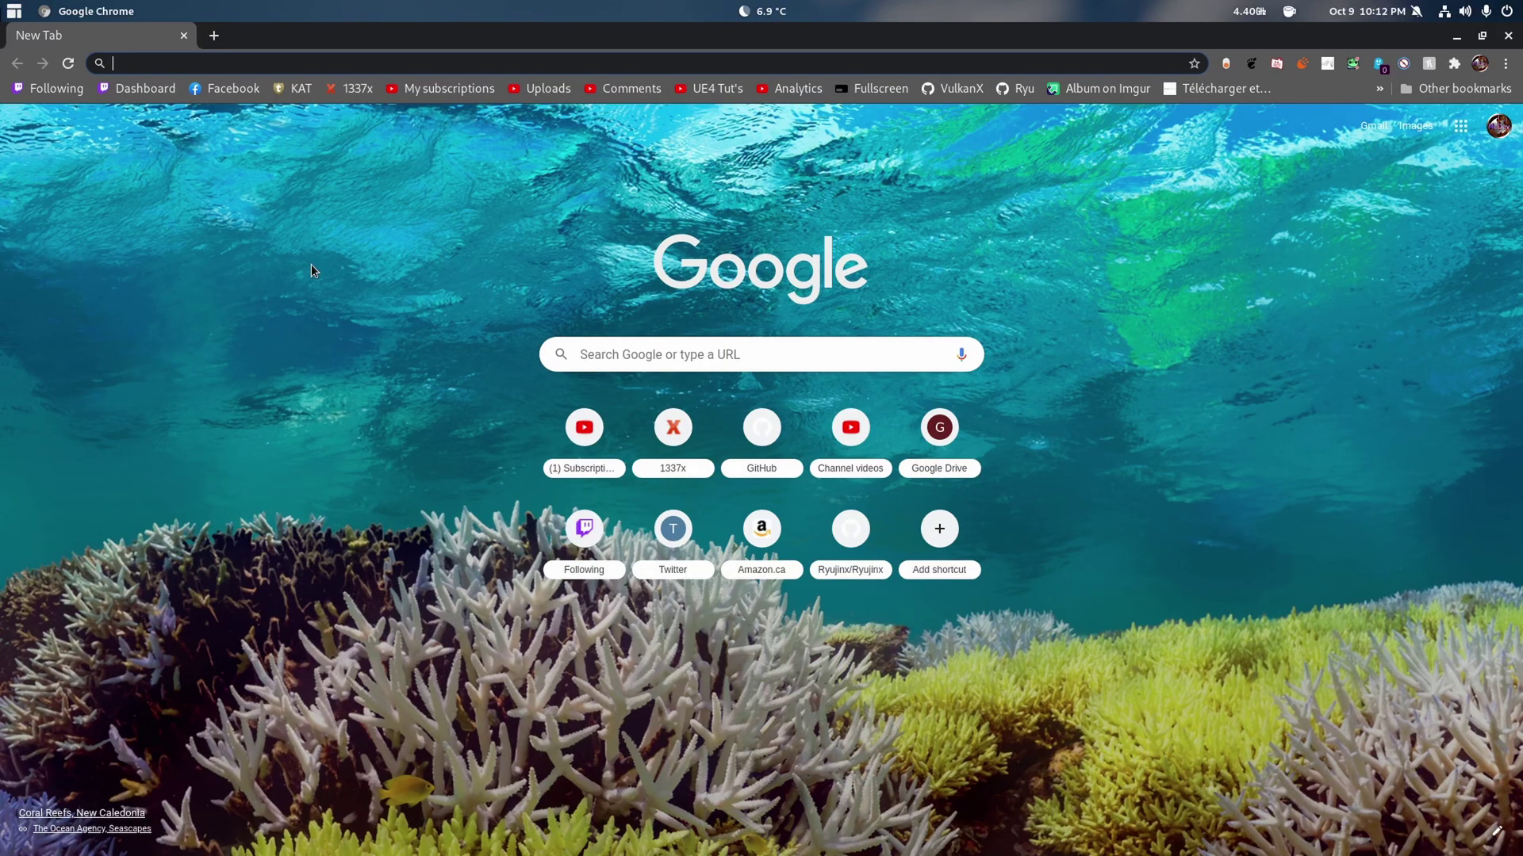
type("ge proton")
key("Return")
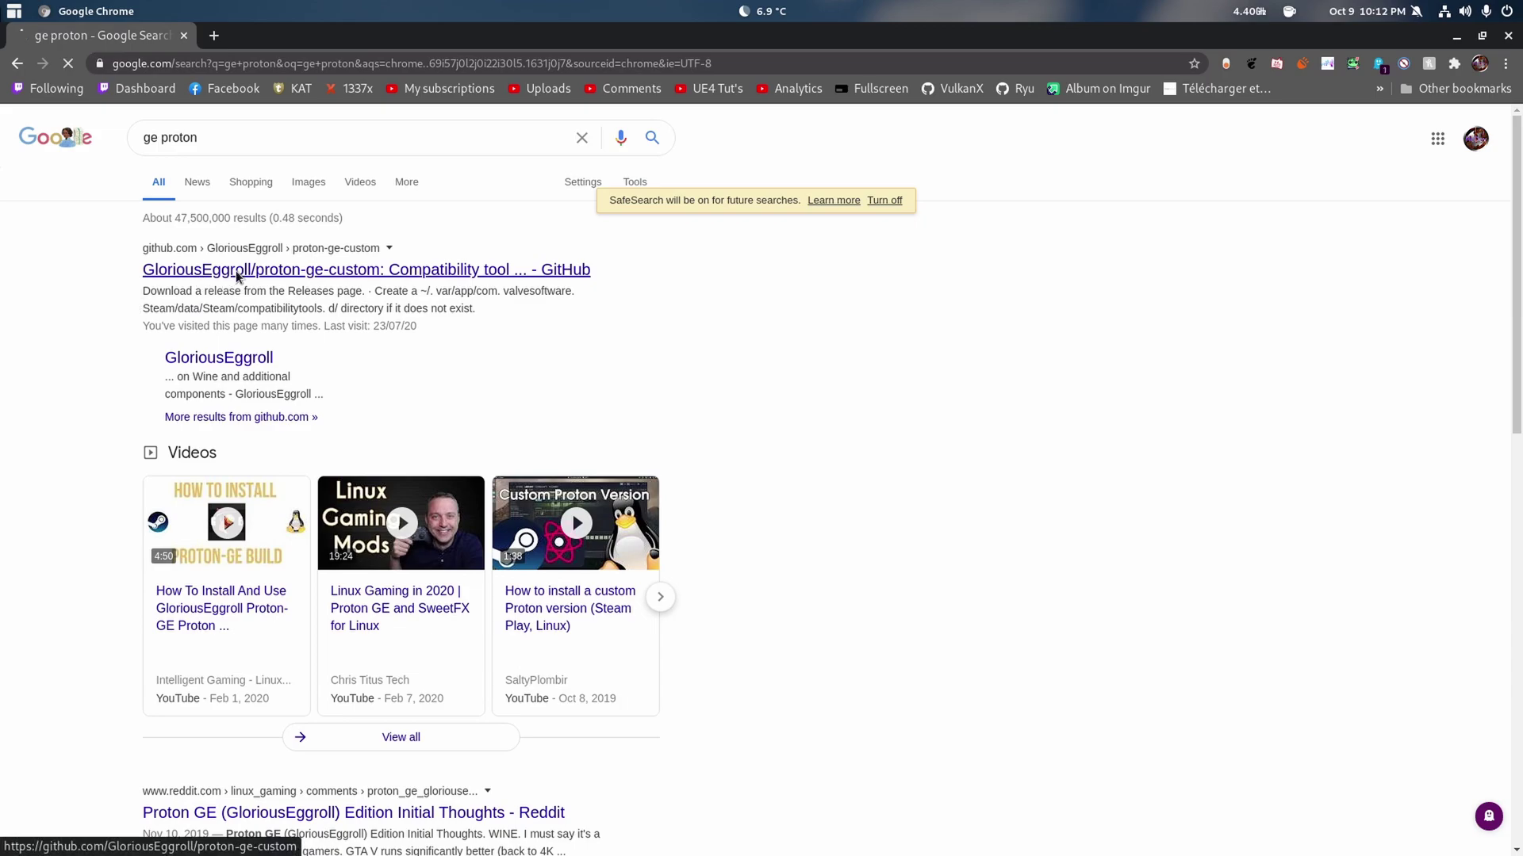
left_click(236, 269)
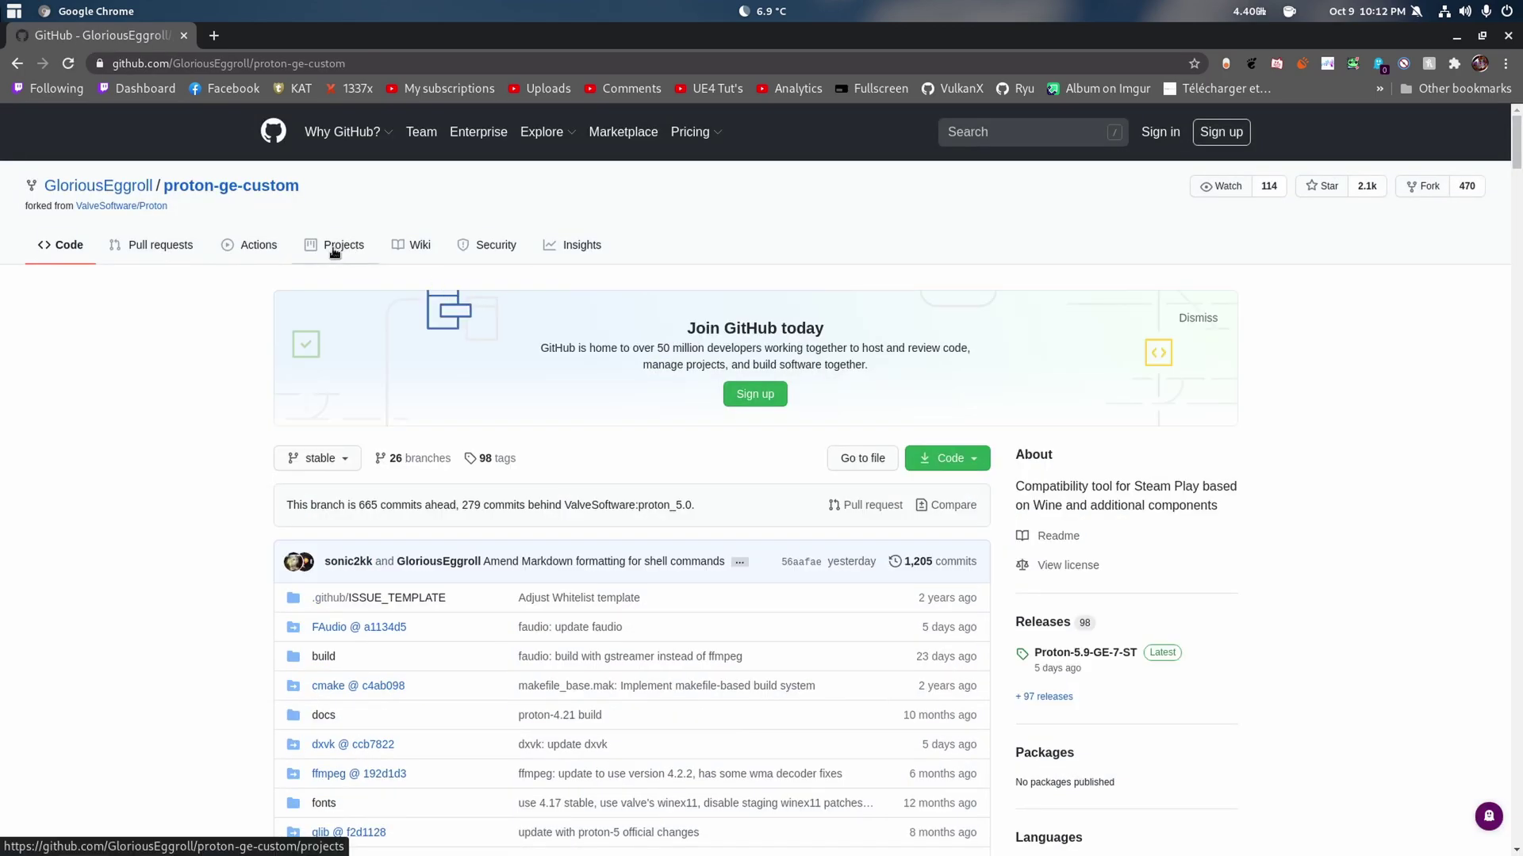
- Open the latest release in a new tab and download Proton-5.9-GE-7-ST.tar.gz
right_click(1040, 653)
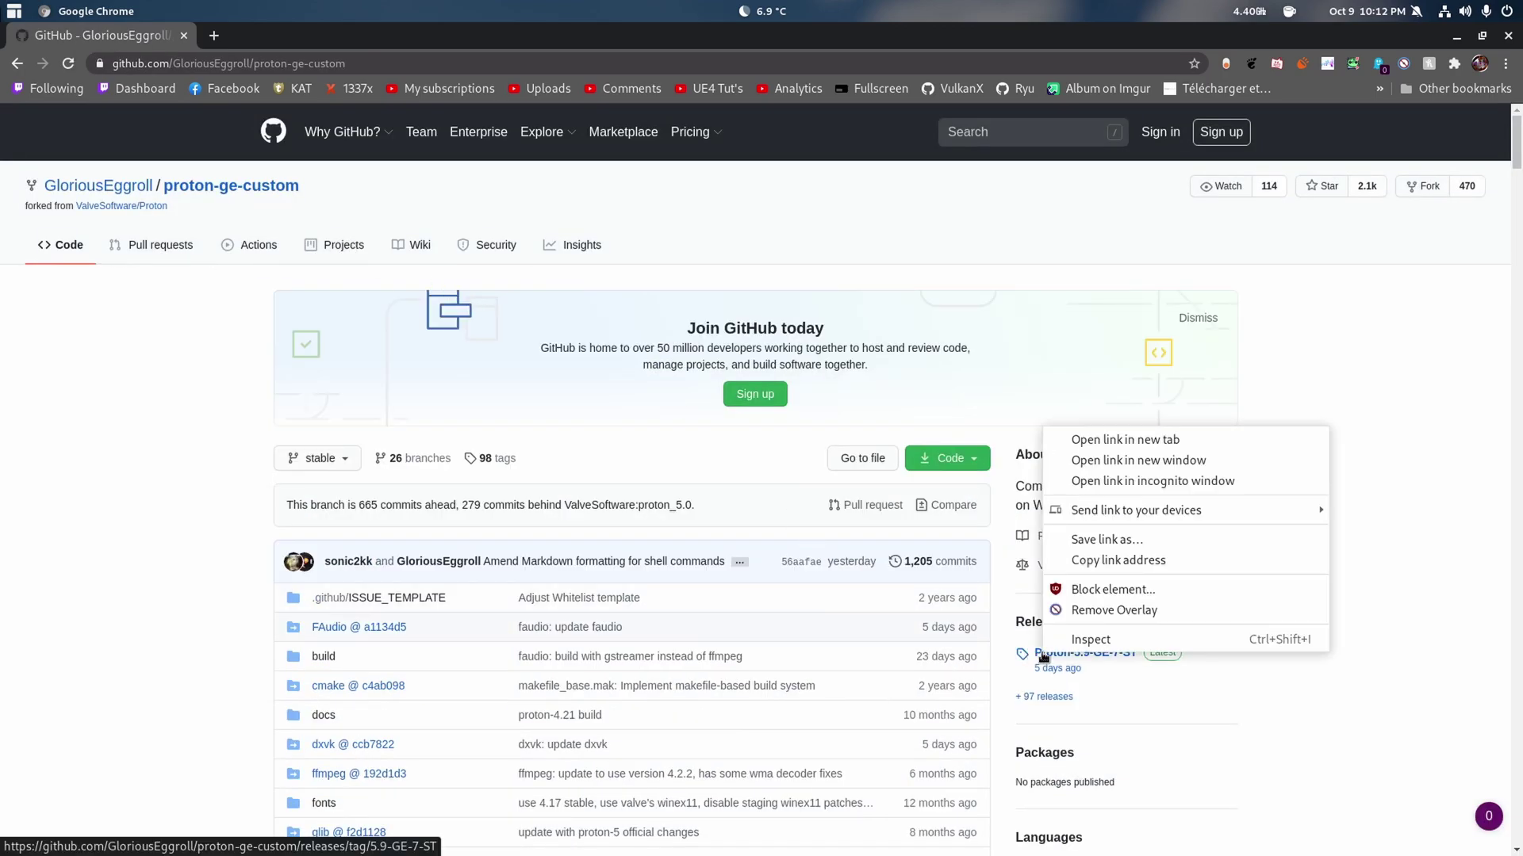
left_click(1172, 443)
left_click(278, 35)
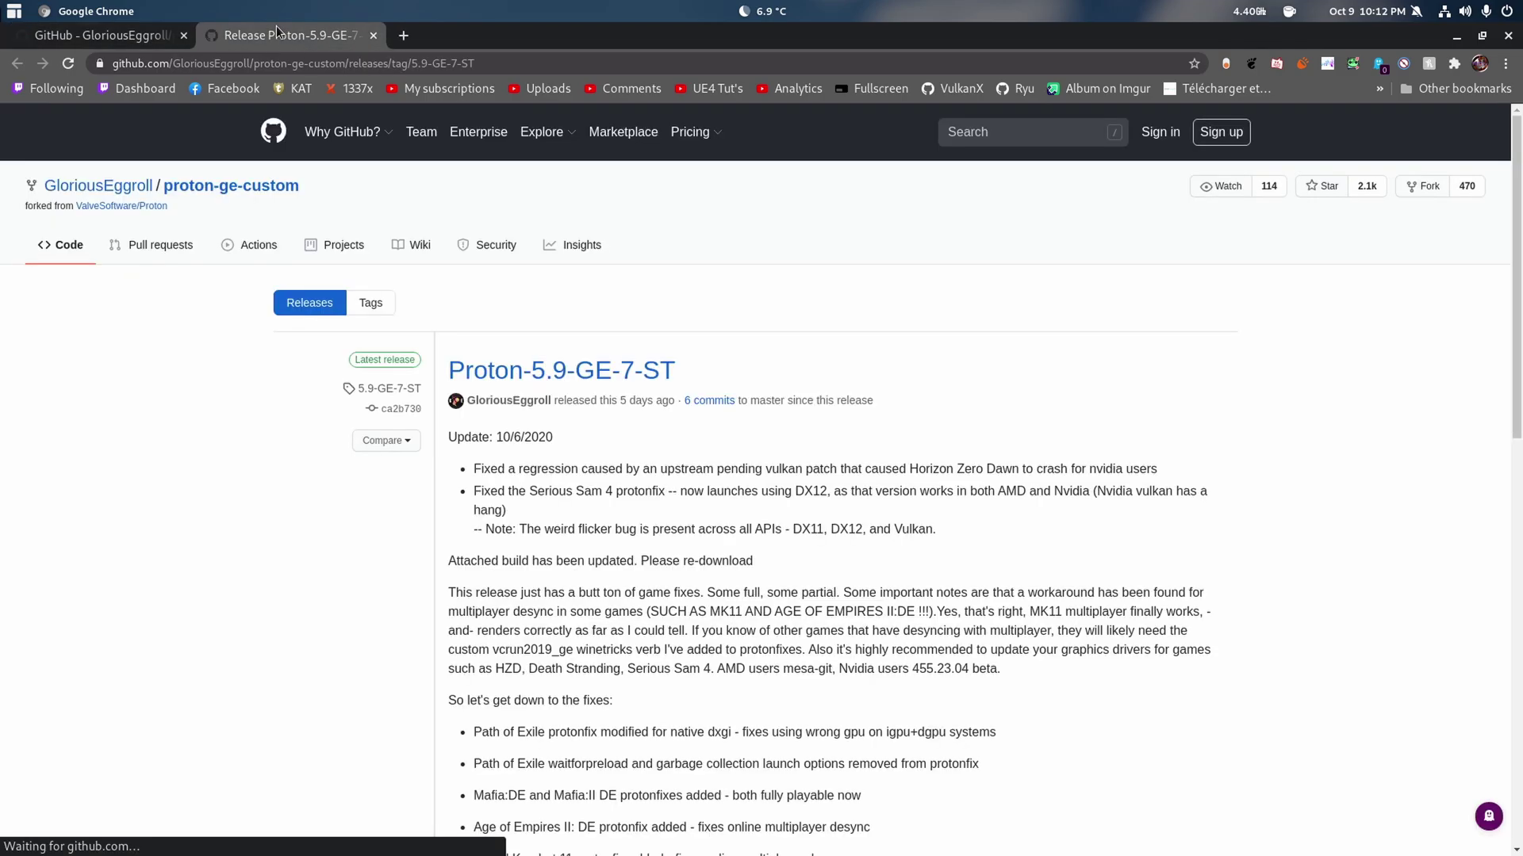
scroll(1059, 211, "down", 15)
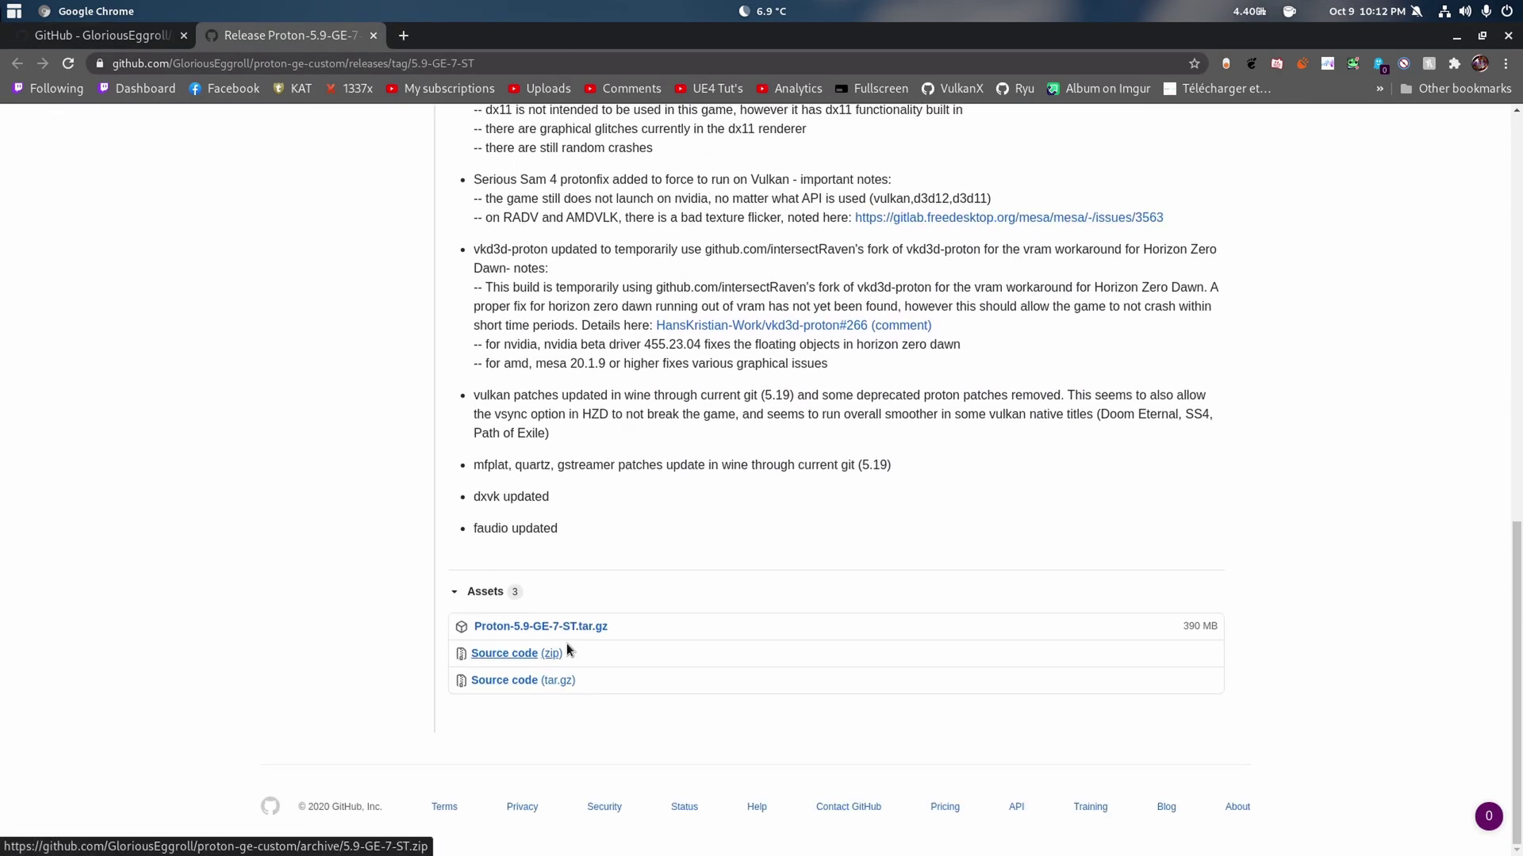
left_click(585, 626)
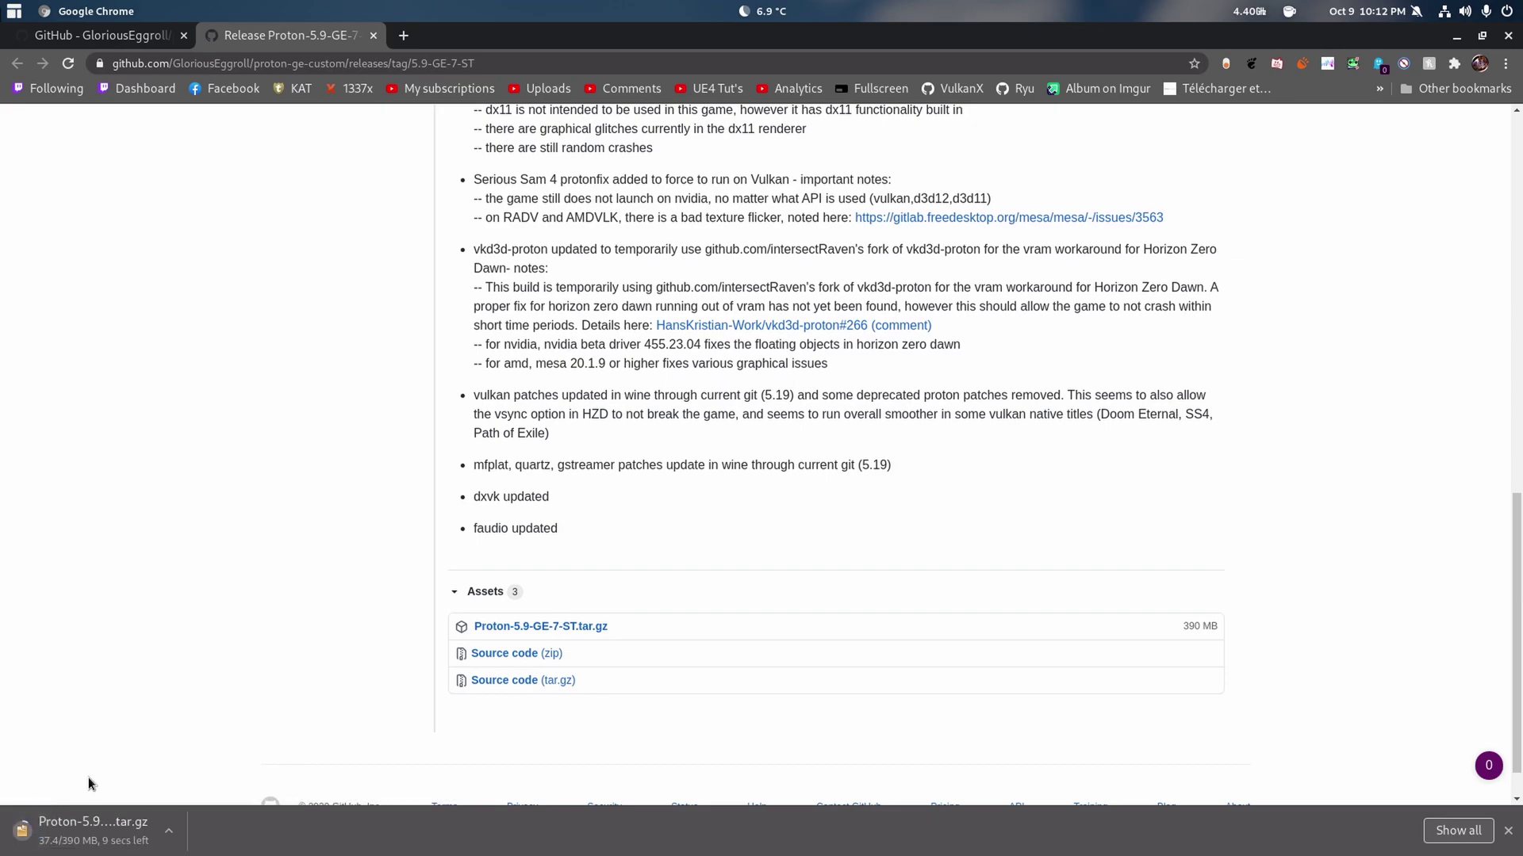
left_click(78, 37)
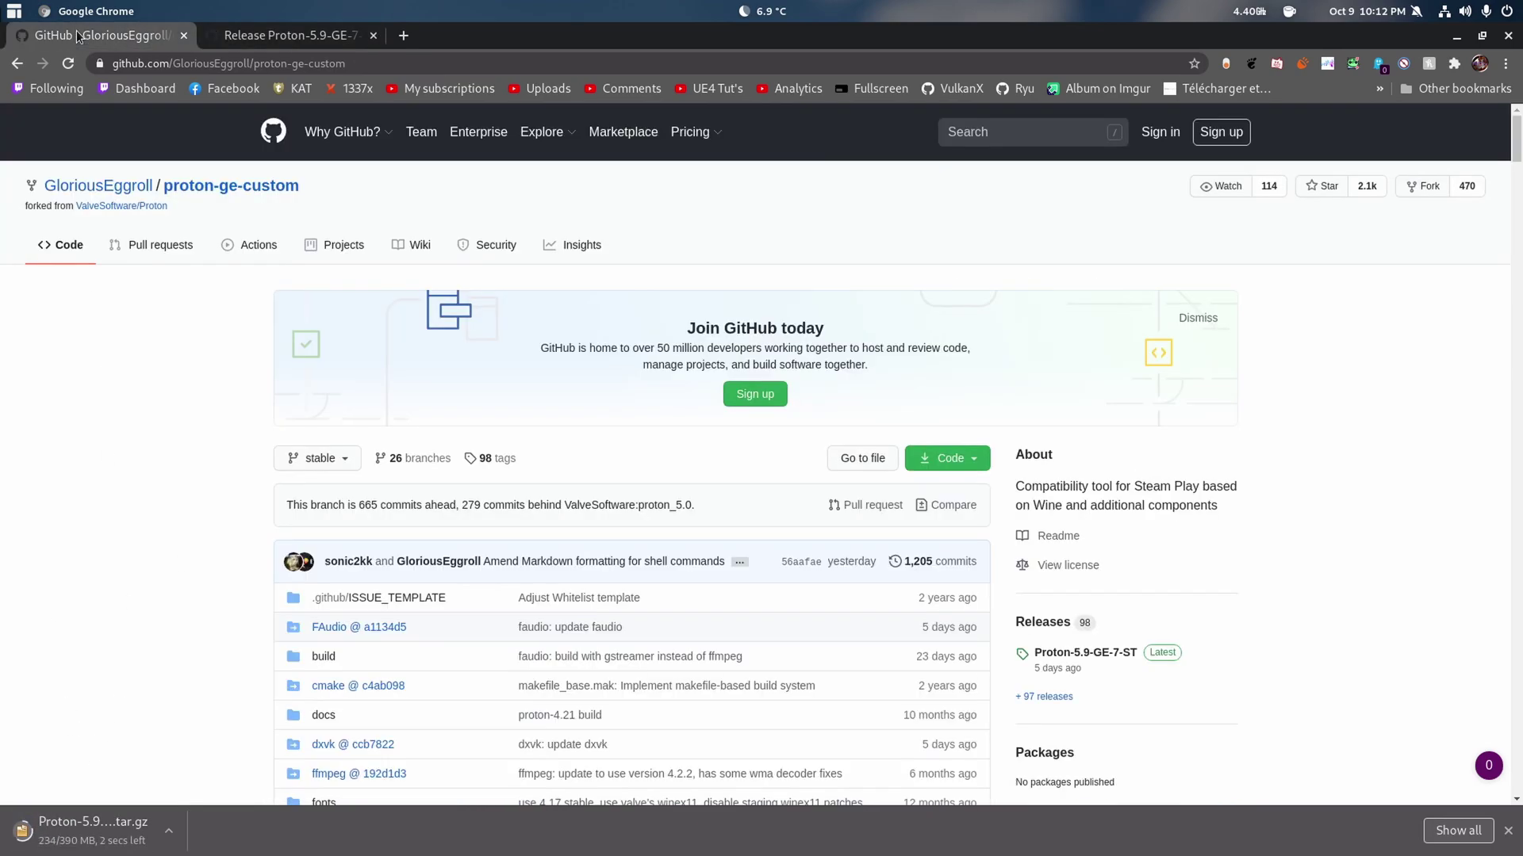
key("super")
- Launch Steam from the Activities search by typing 'ste'
type("ste")
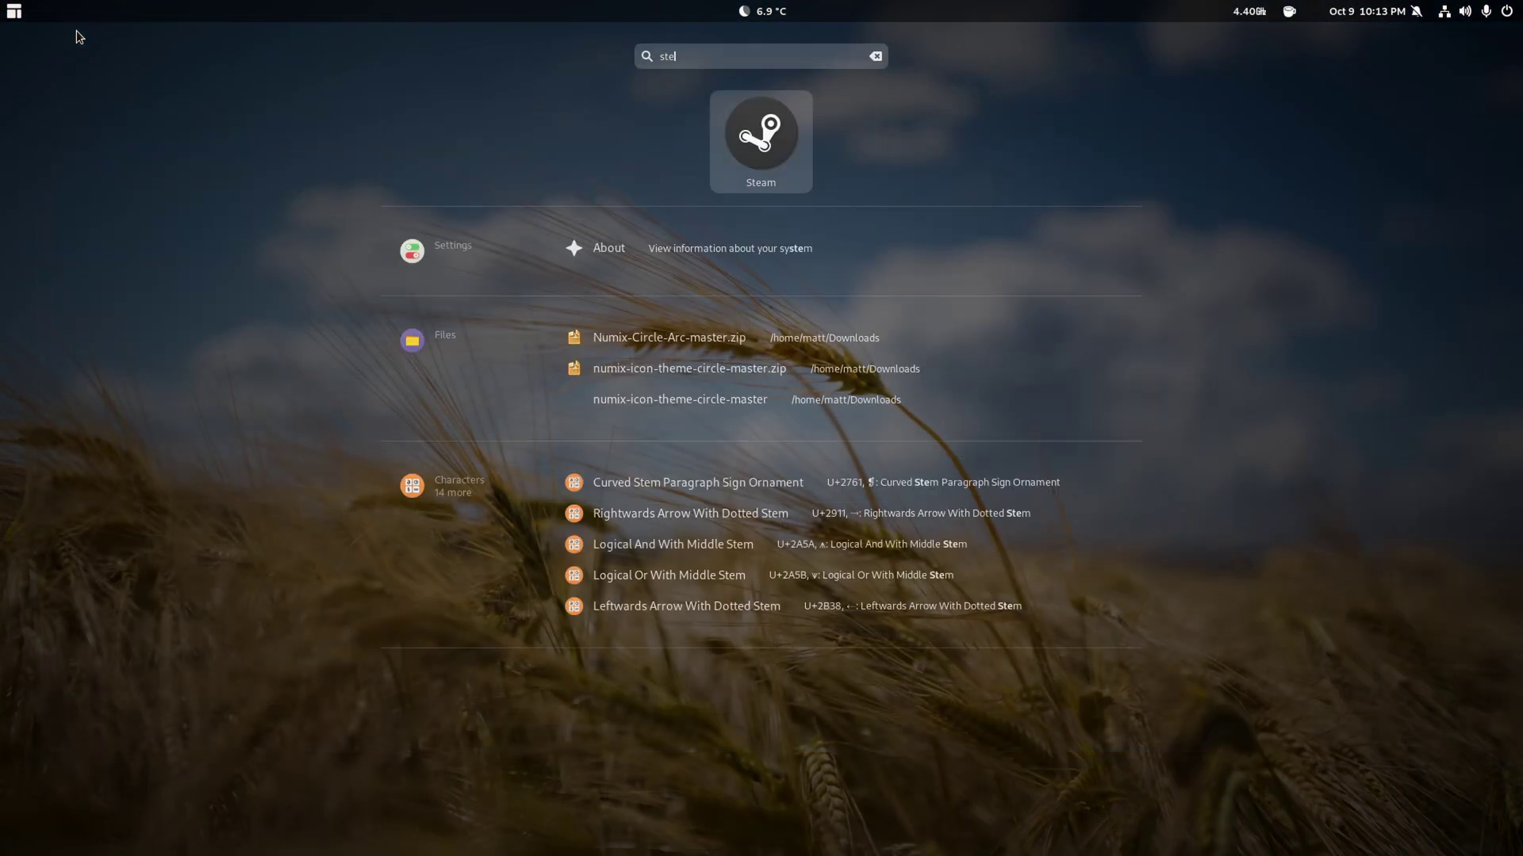
key("Return")
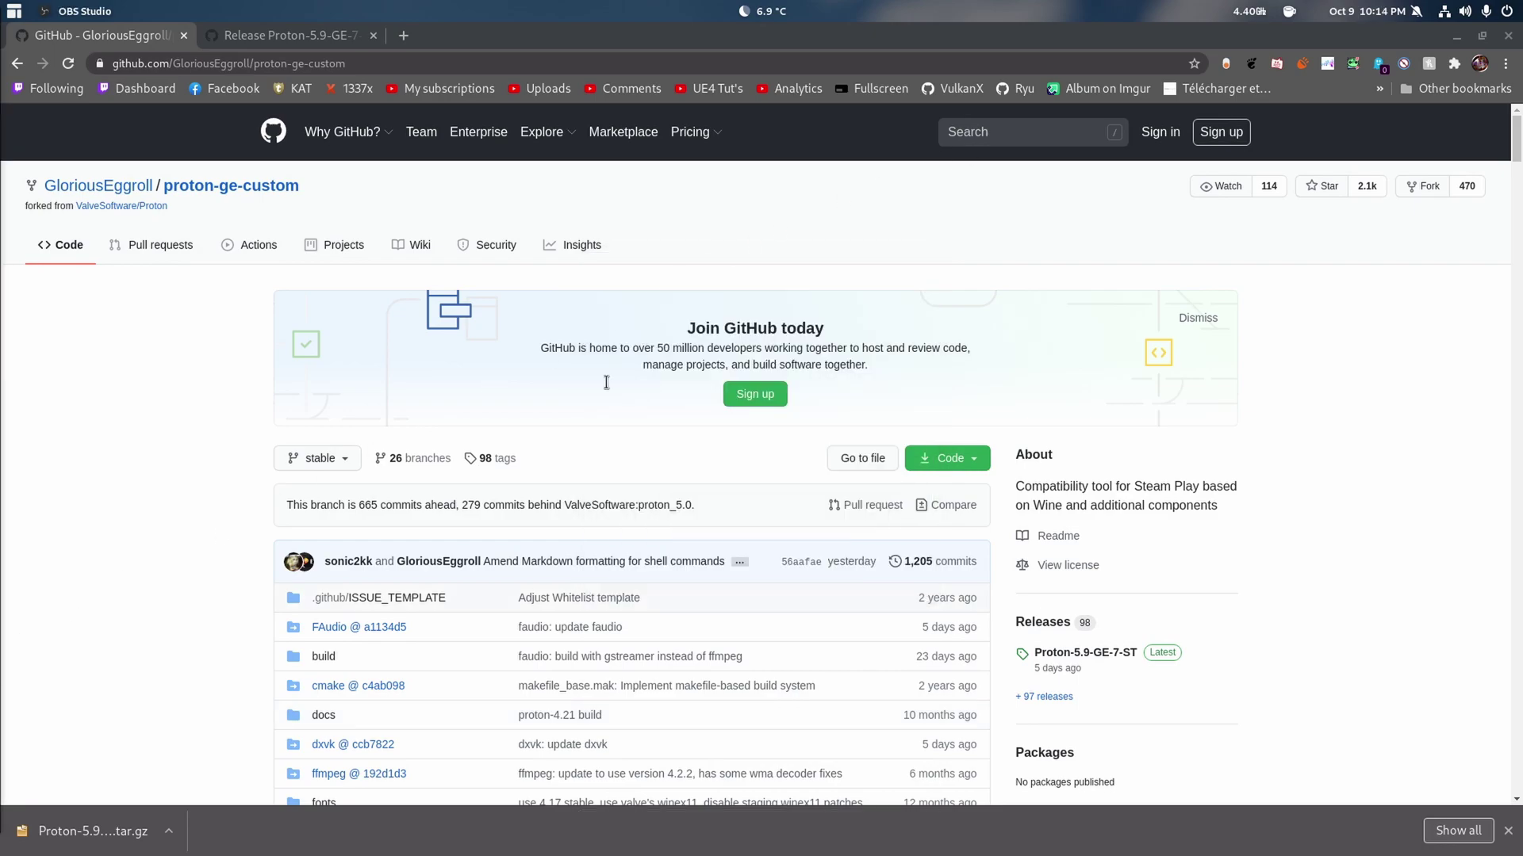
- Open the Proton download's folder and copy the ~/.steam/root/compatibilitytools.d path from the guide
left_click(93, 831)
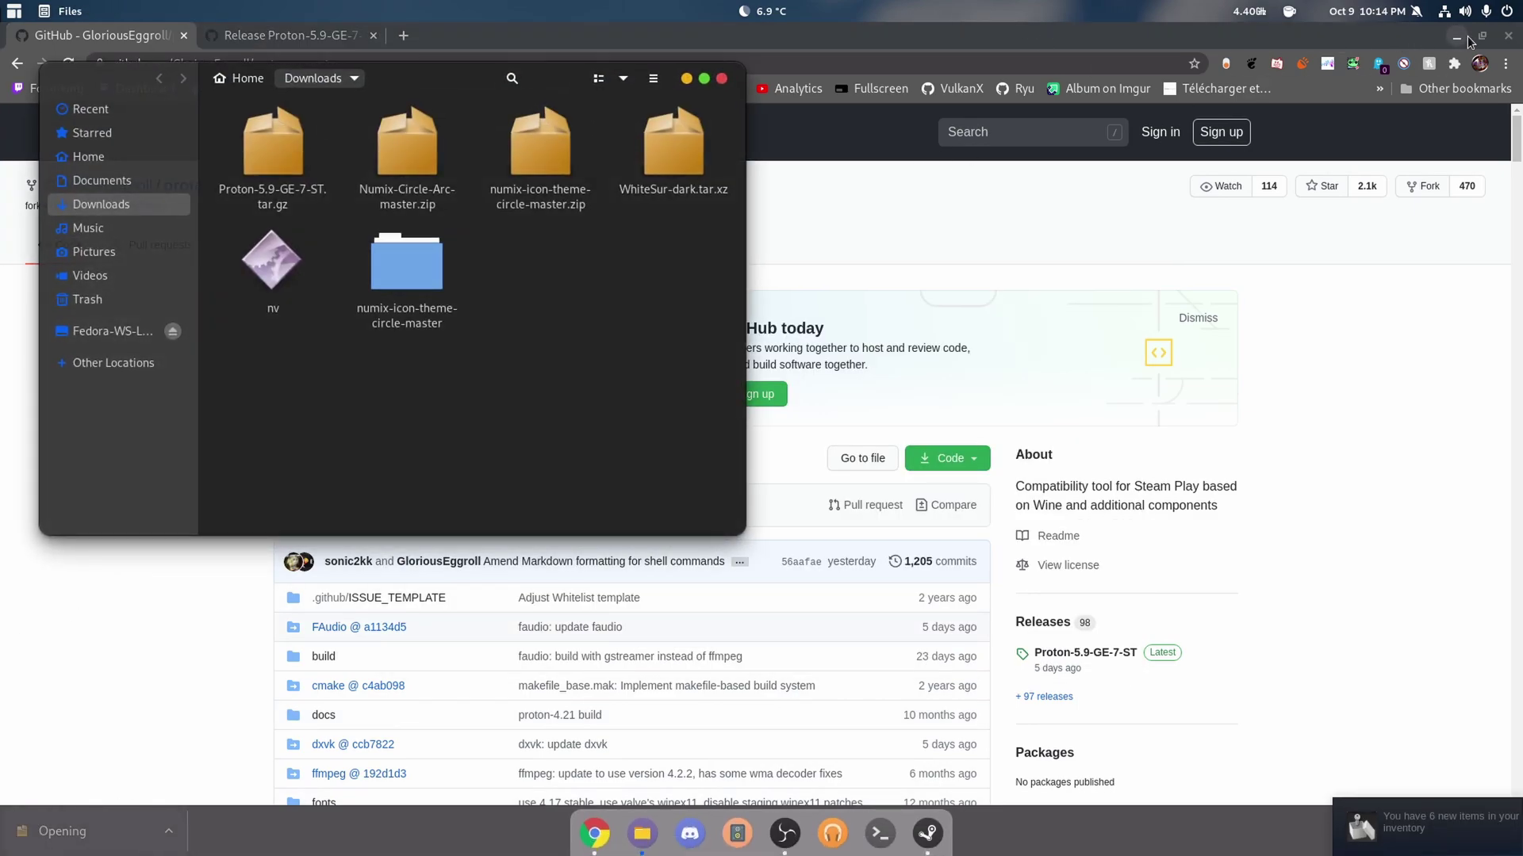
left_click(1456, 37)
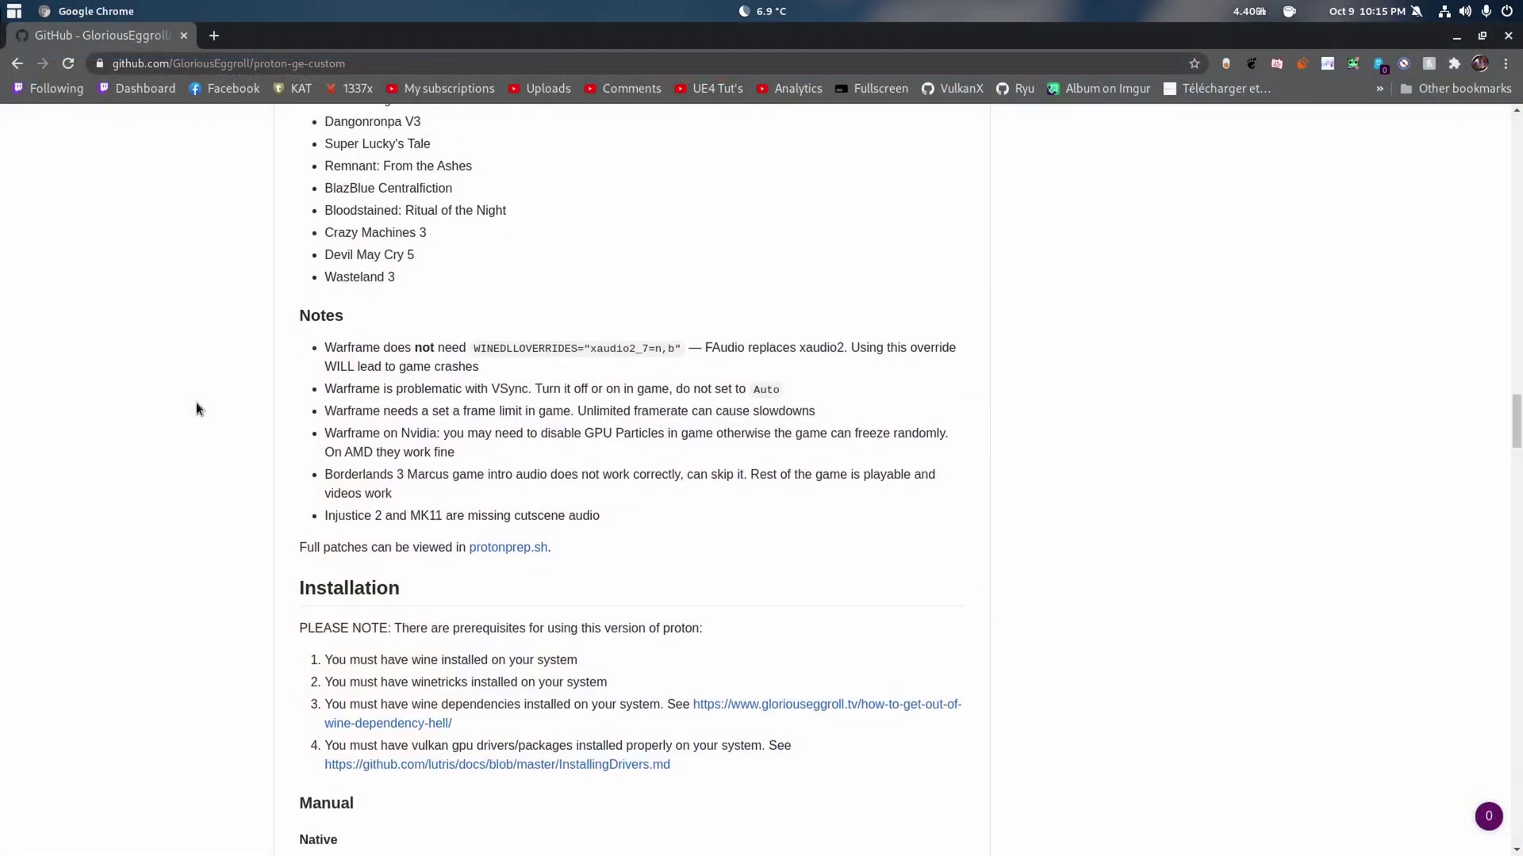
scroll(196, 402, "down", 5)
scroll(196, 403, "up", 5)
scroll(197, 403, "down", 3)
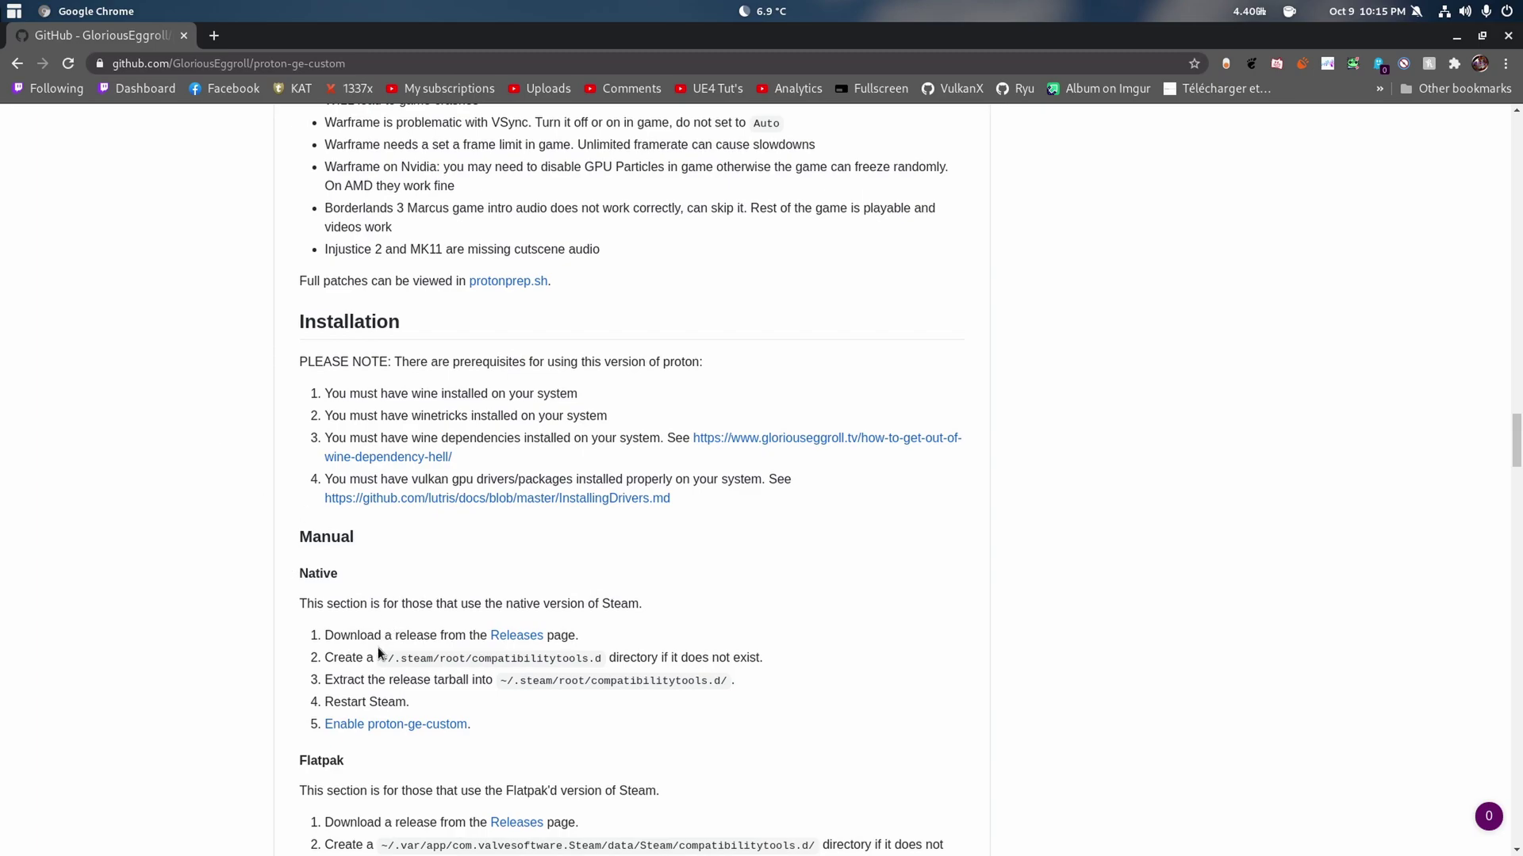
left_click_drag(378, 660, 600, 657)
right_click(603, 662)
left_click(628, 670)
left_click(1455, 37)
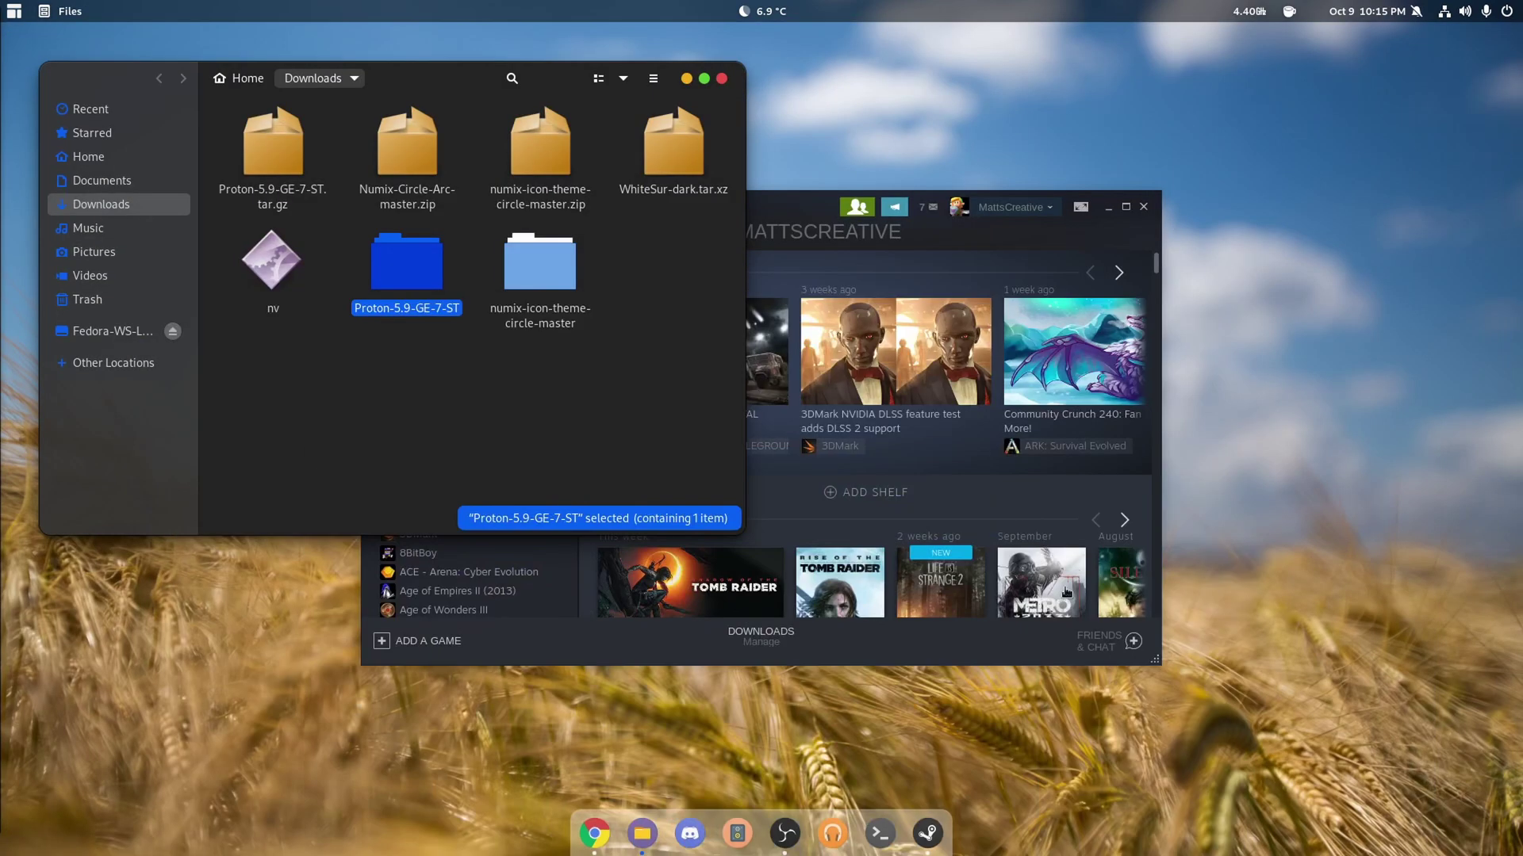
- Run mkdir ~/.steam/root/compatibilitytools.d in a new terminal window
key("ctrl+alt+t")
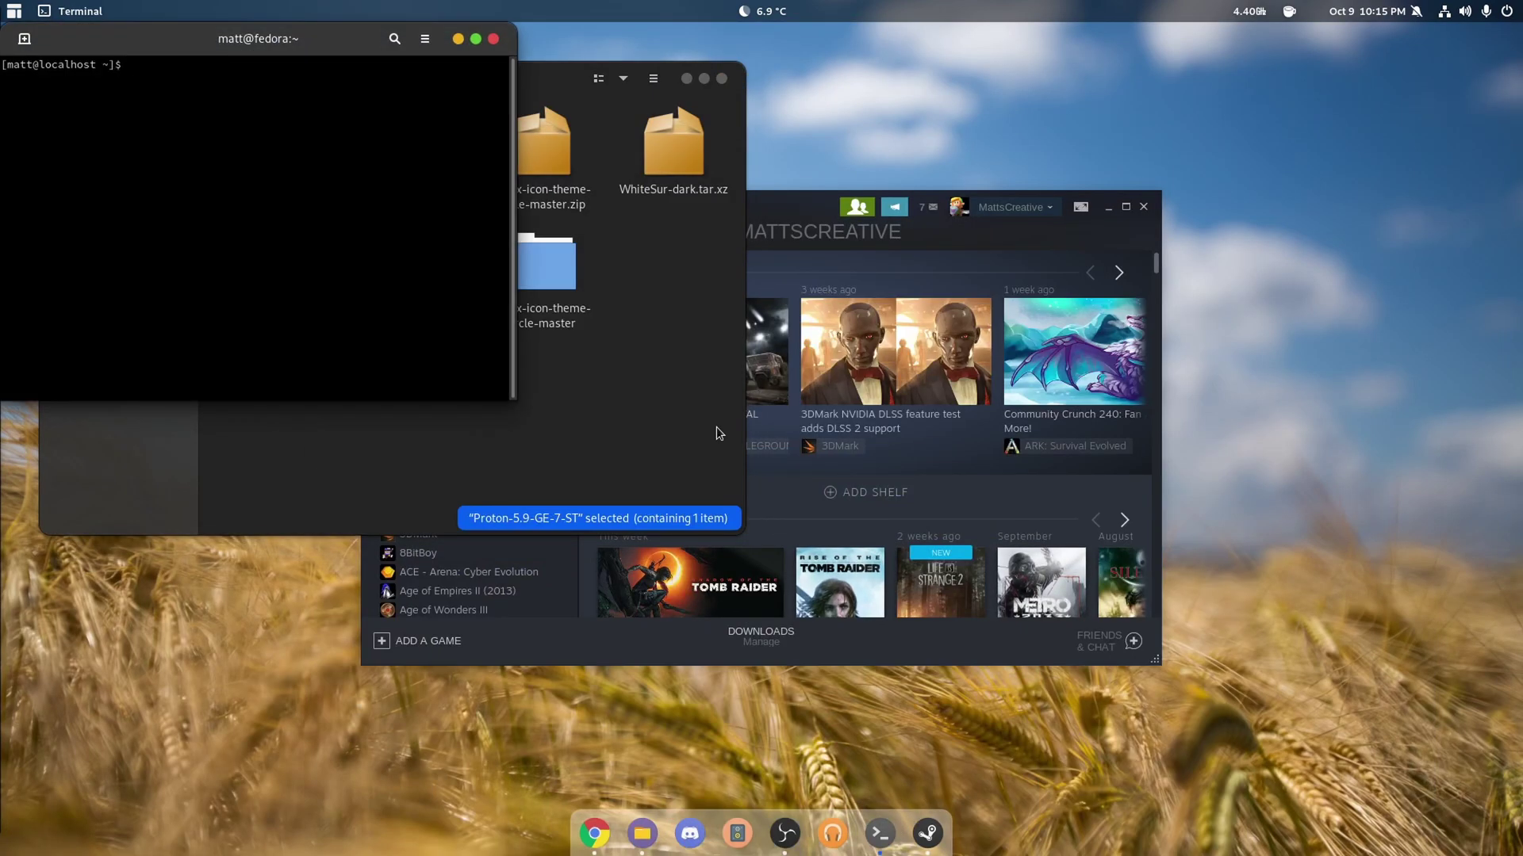
type("mkdir")
key("ctrl+shift+v")
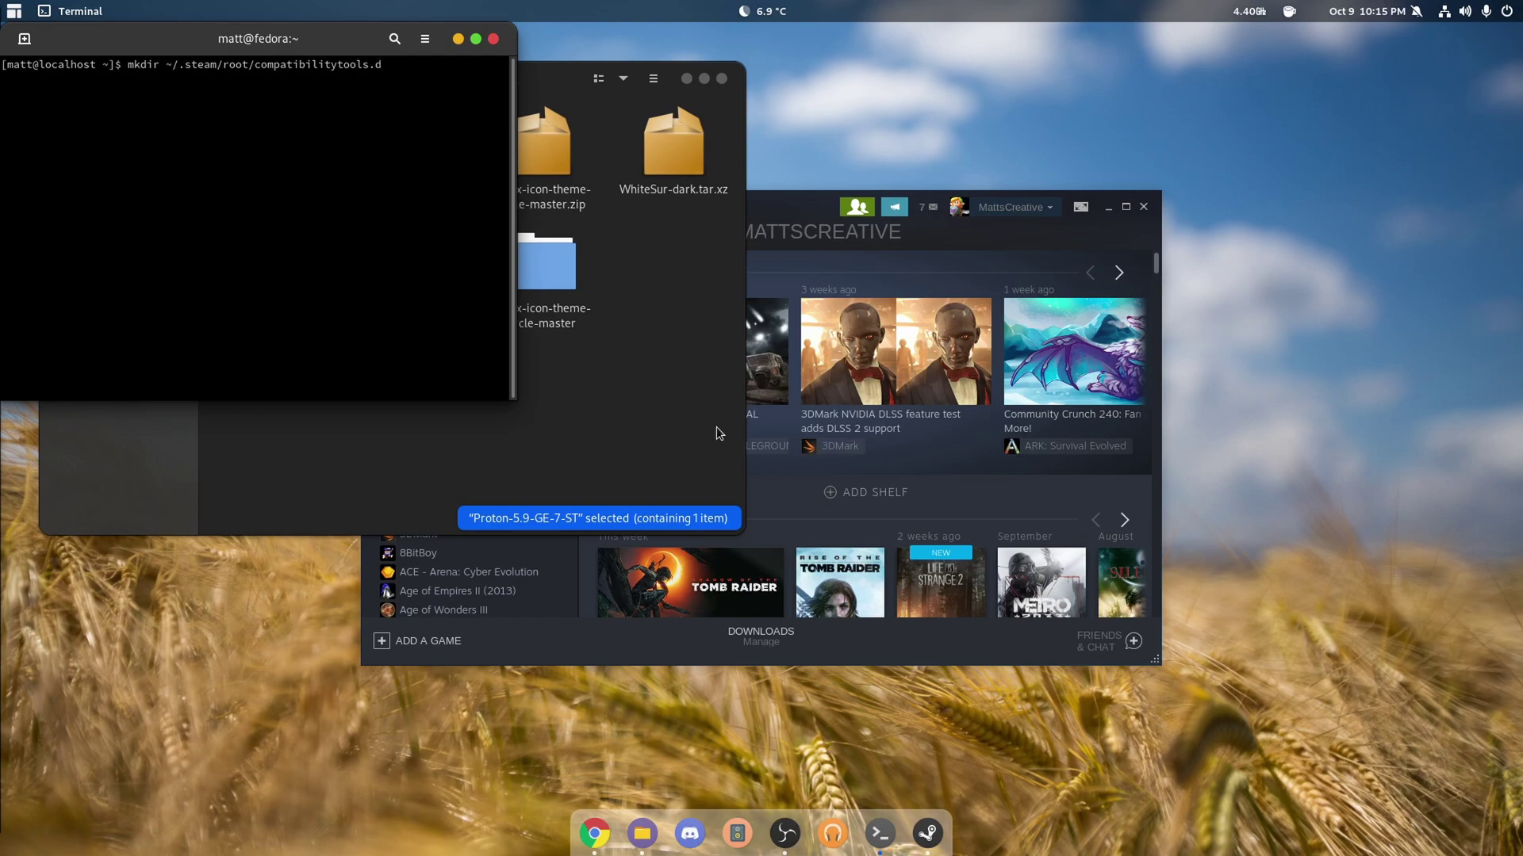
key("Return")
left_click(716, 426)
- Copy the Proton-5.9-GE-7-ST folder and navigate to Home/.steam/root/compatibilitytools.d
right_click(406, 270)
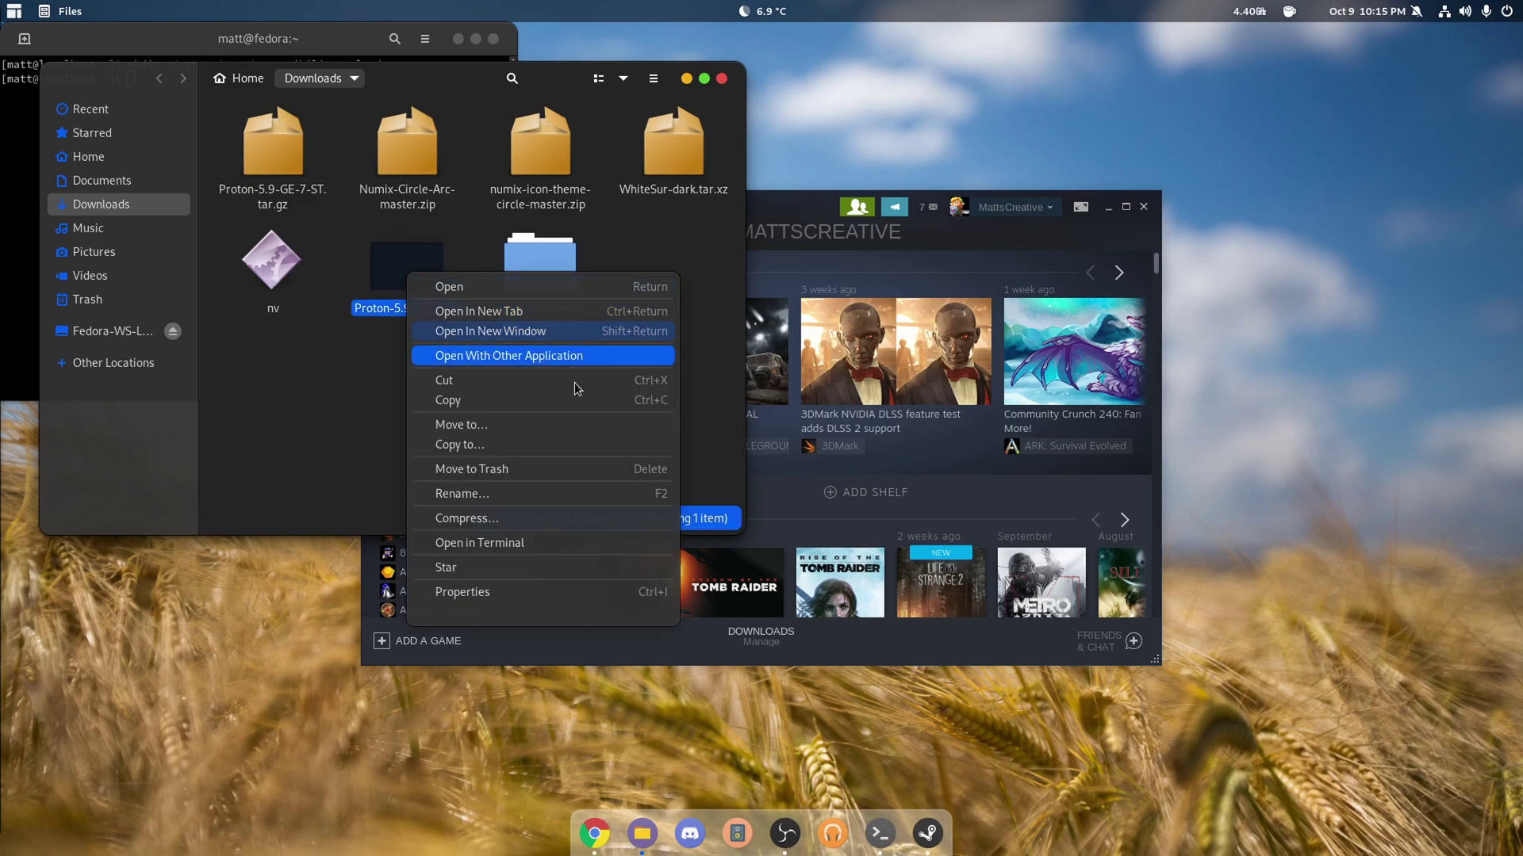
left_click(495, 399)
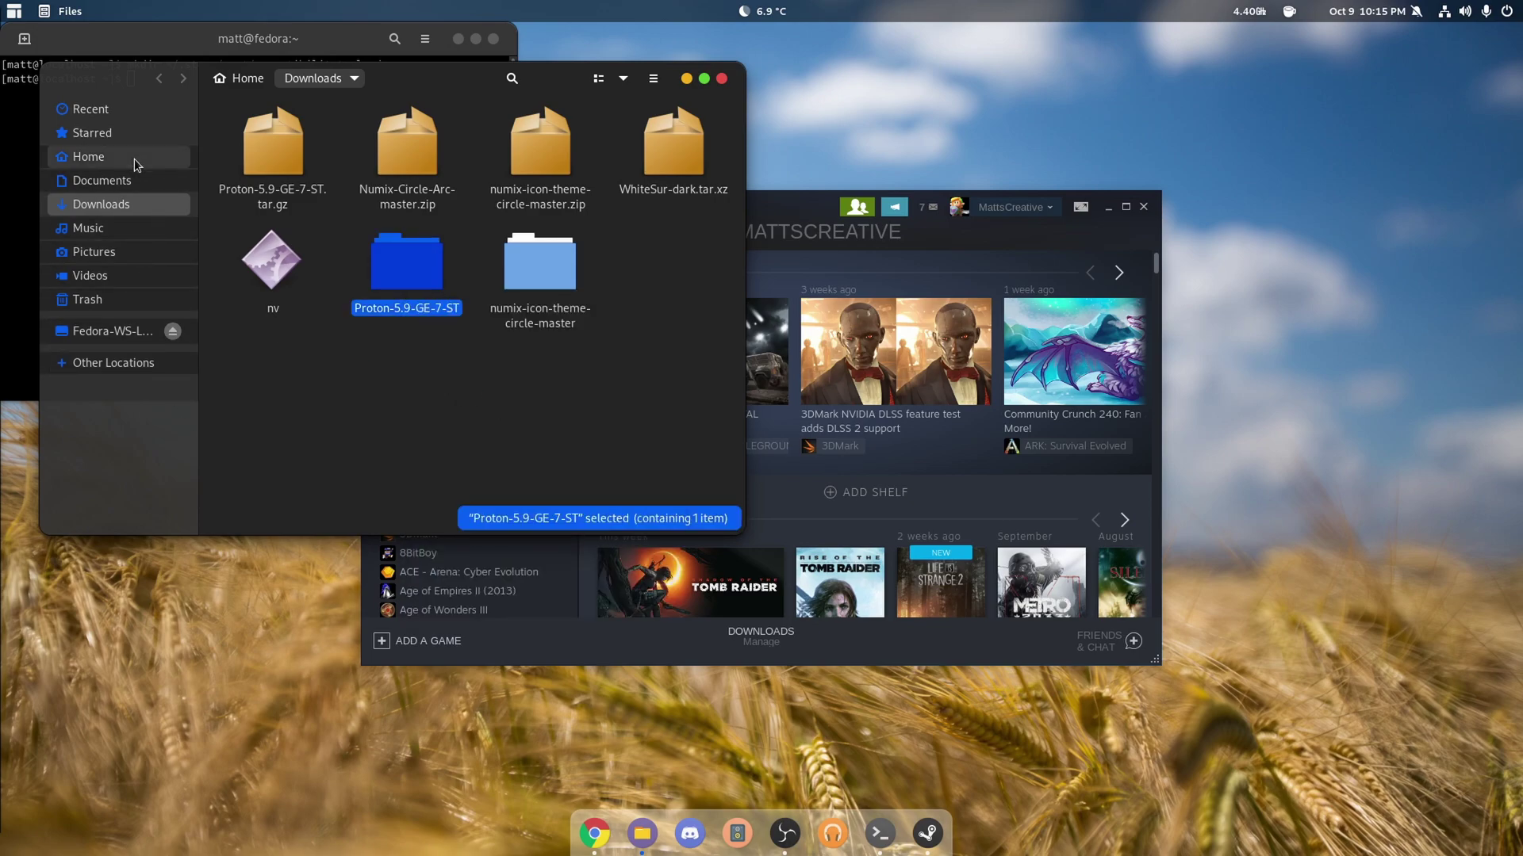
left_click(135, 157)
scroll(634, 348, "down", 5)
double_click(674, 369)
double_click(283, 265)
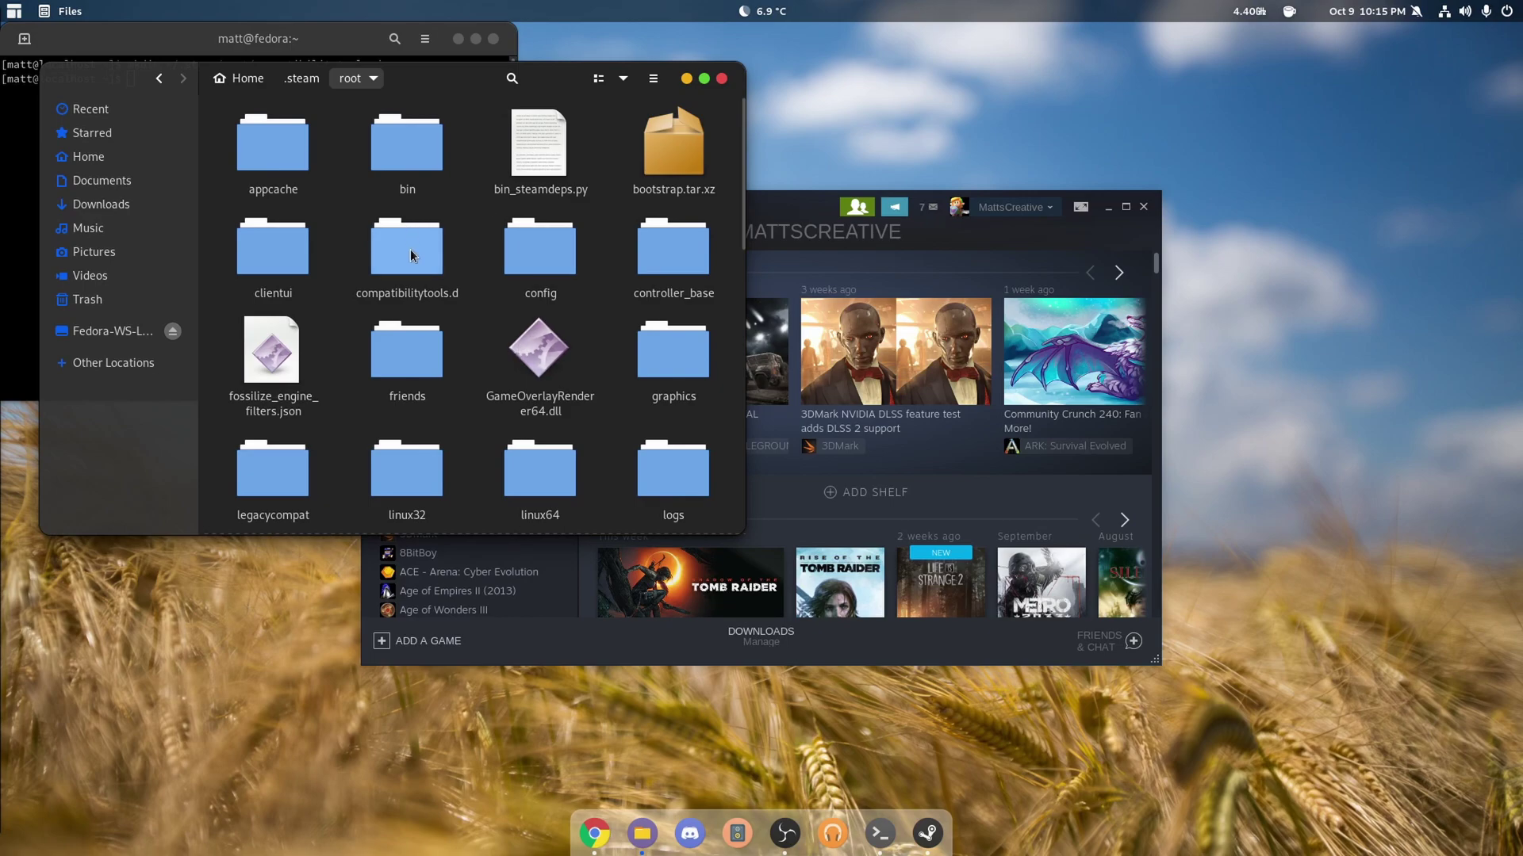
double_click(411, 259)
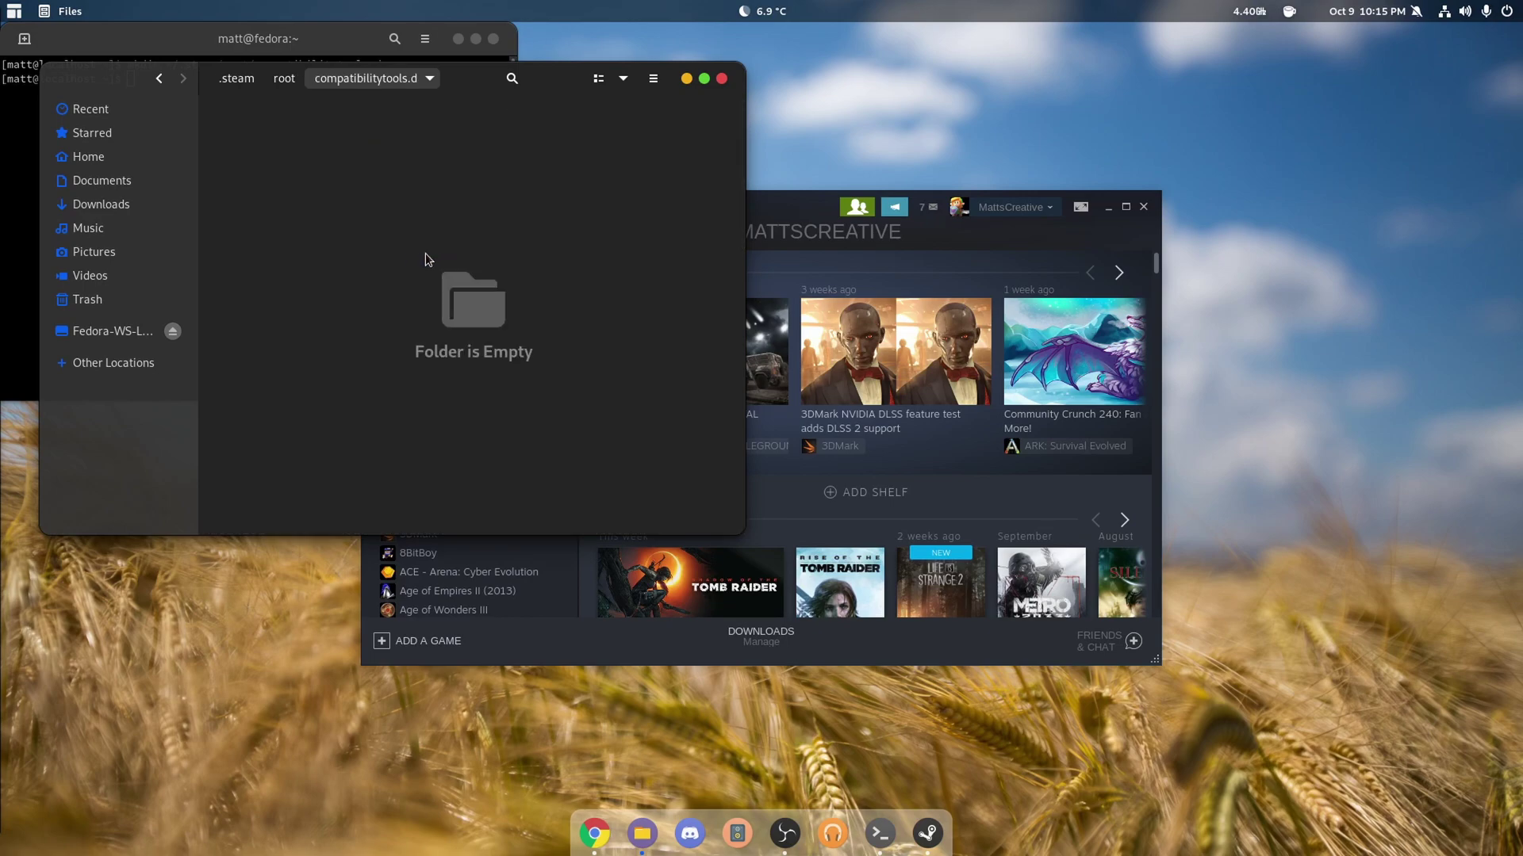
- Paste Proton-5.9-GE-7-ST into compatibilitytools.d, then close Files and Terminal
right_click(442, 258)
left_click(486, 314)
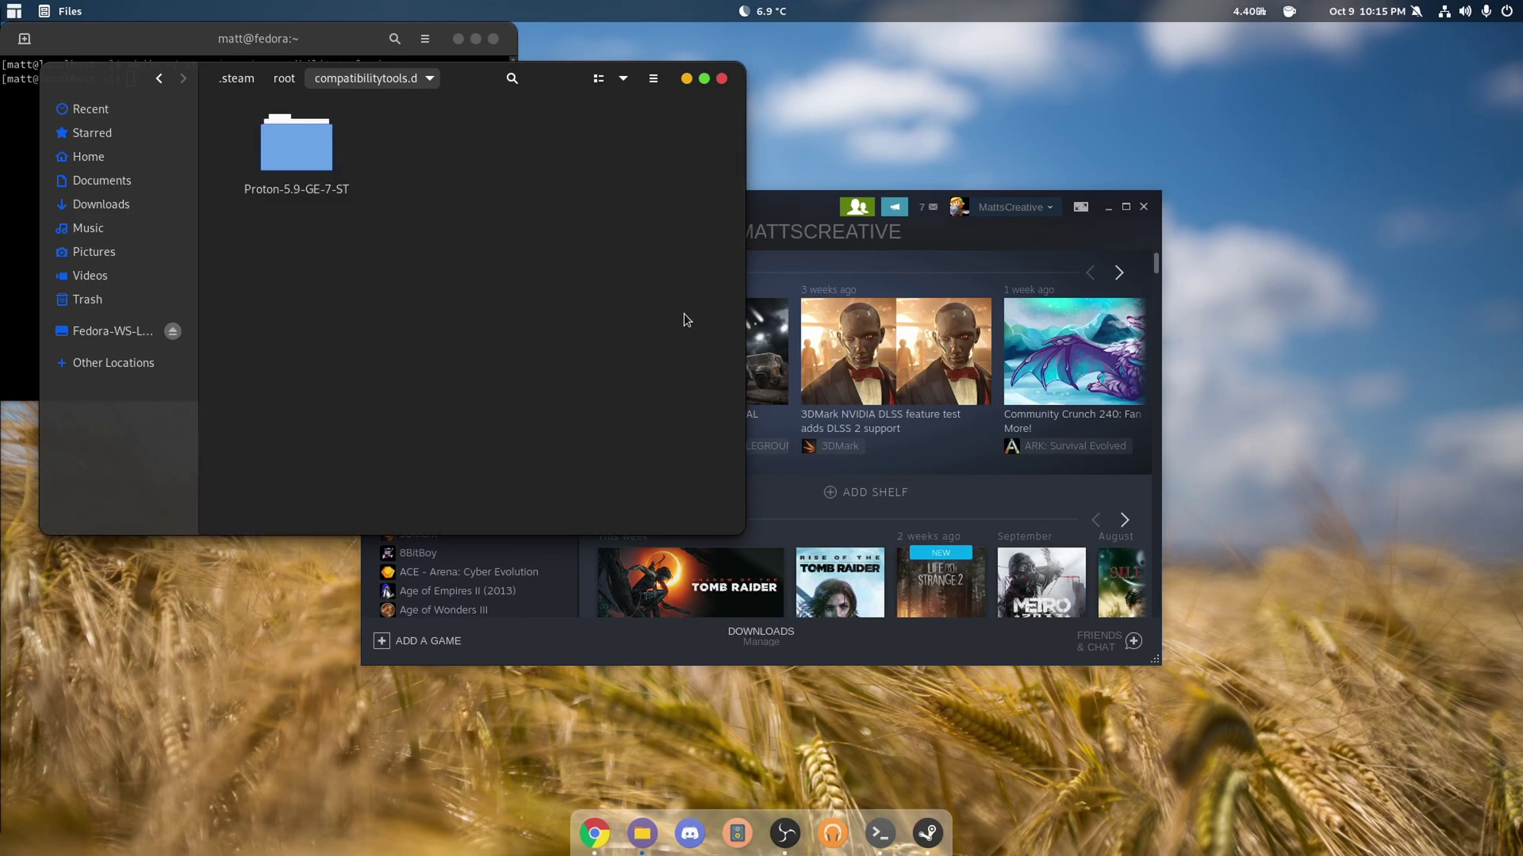
left_click(603, 241)
left_click(720, 78)
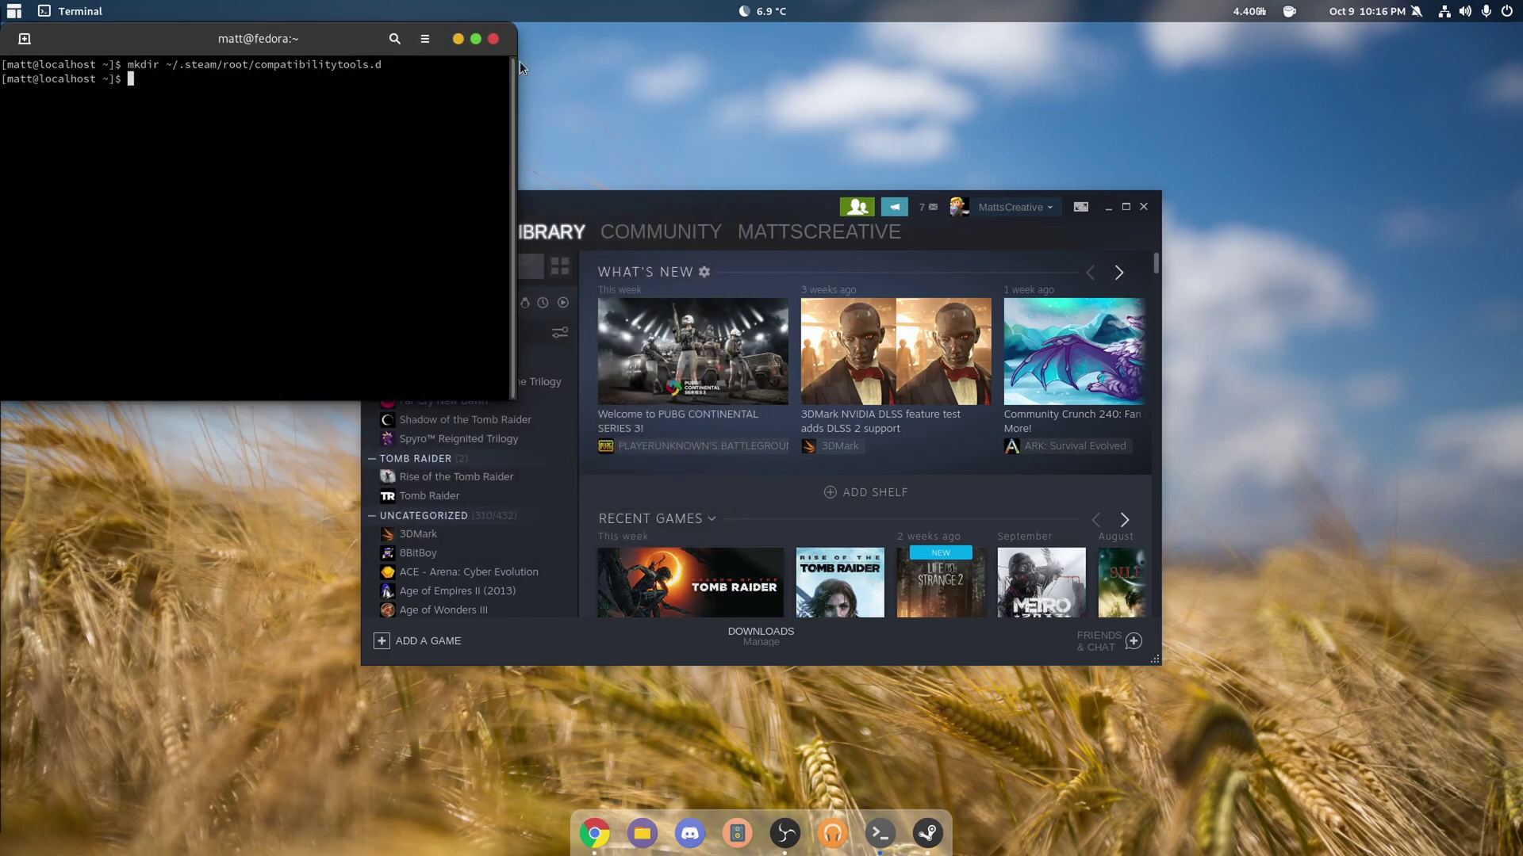
left_click(495, 41)
- Pin Steam to the dock favourites, then quit and relaunch Steam
left_click_drag(682, 204, 575, 143)
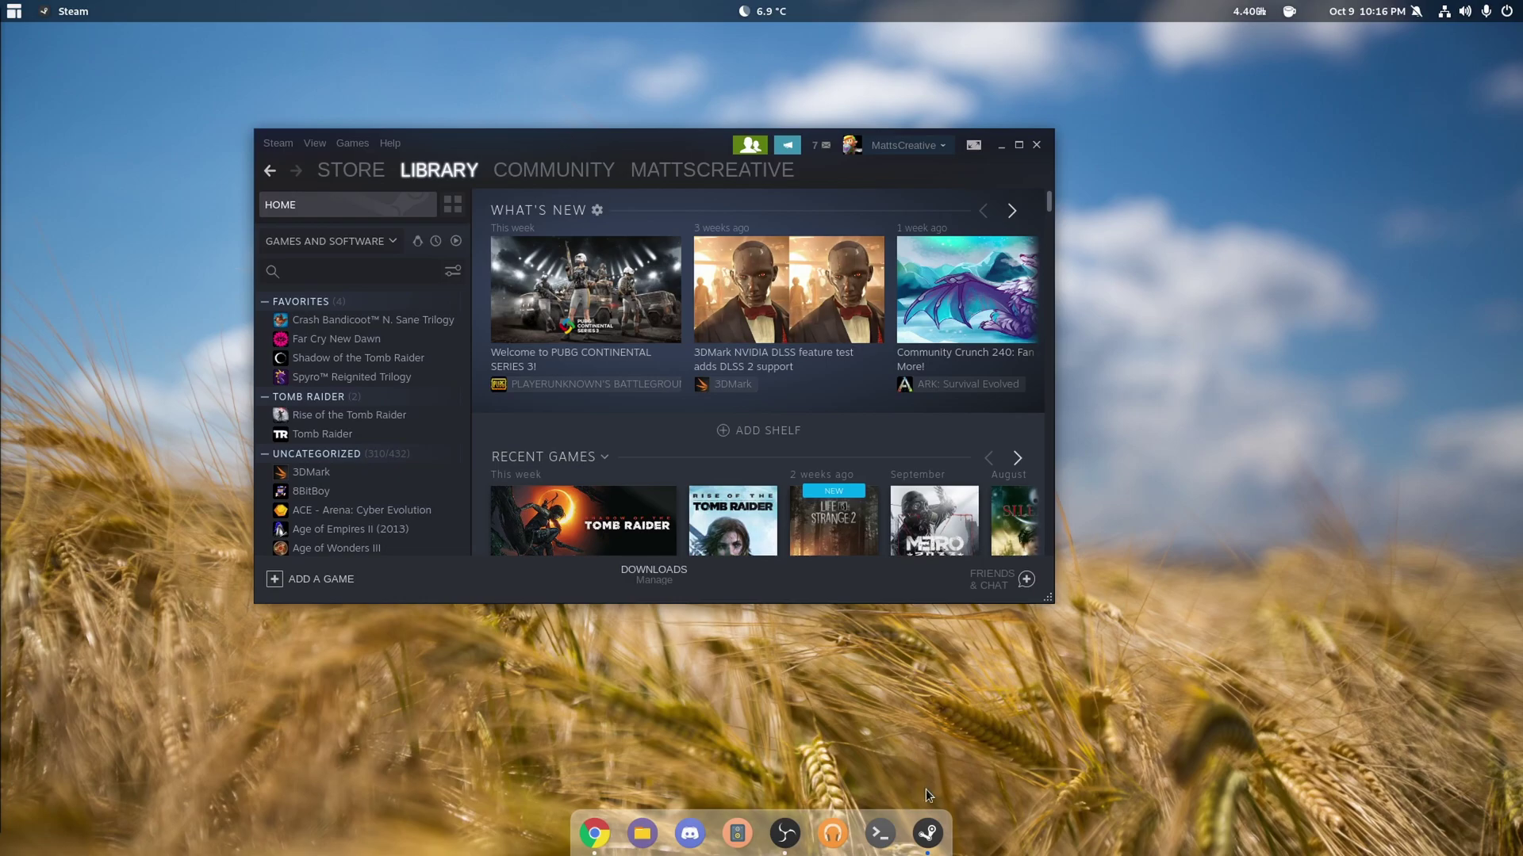
right_click(922, 835)
left_click(876, 689)
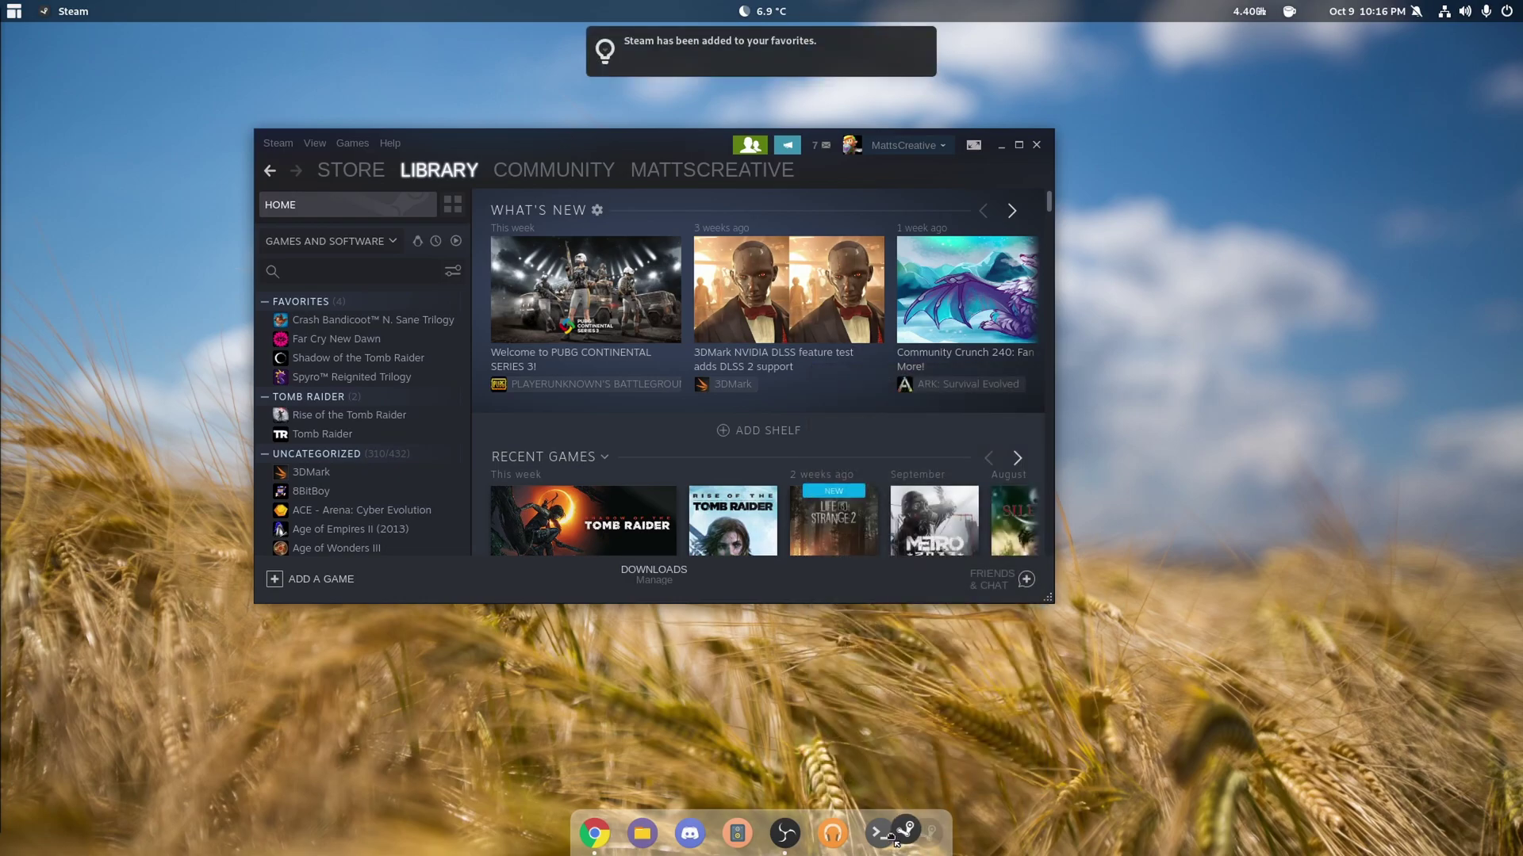
left_click_drag(889, 841, 785, 834)
right_click(785, 832)
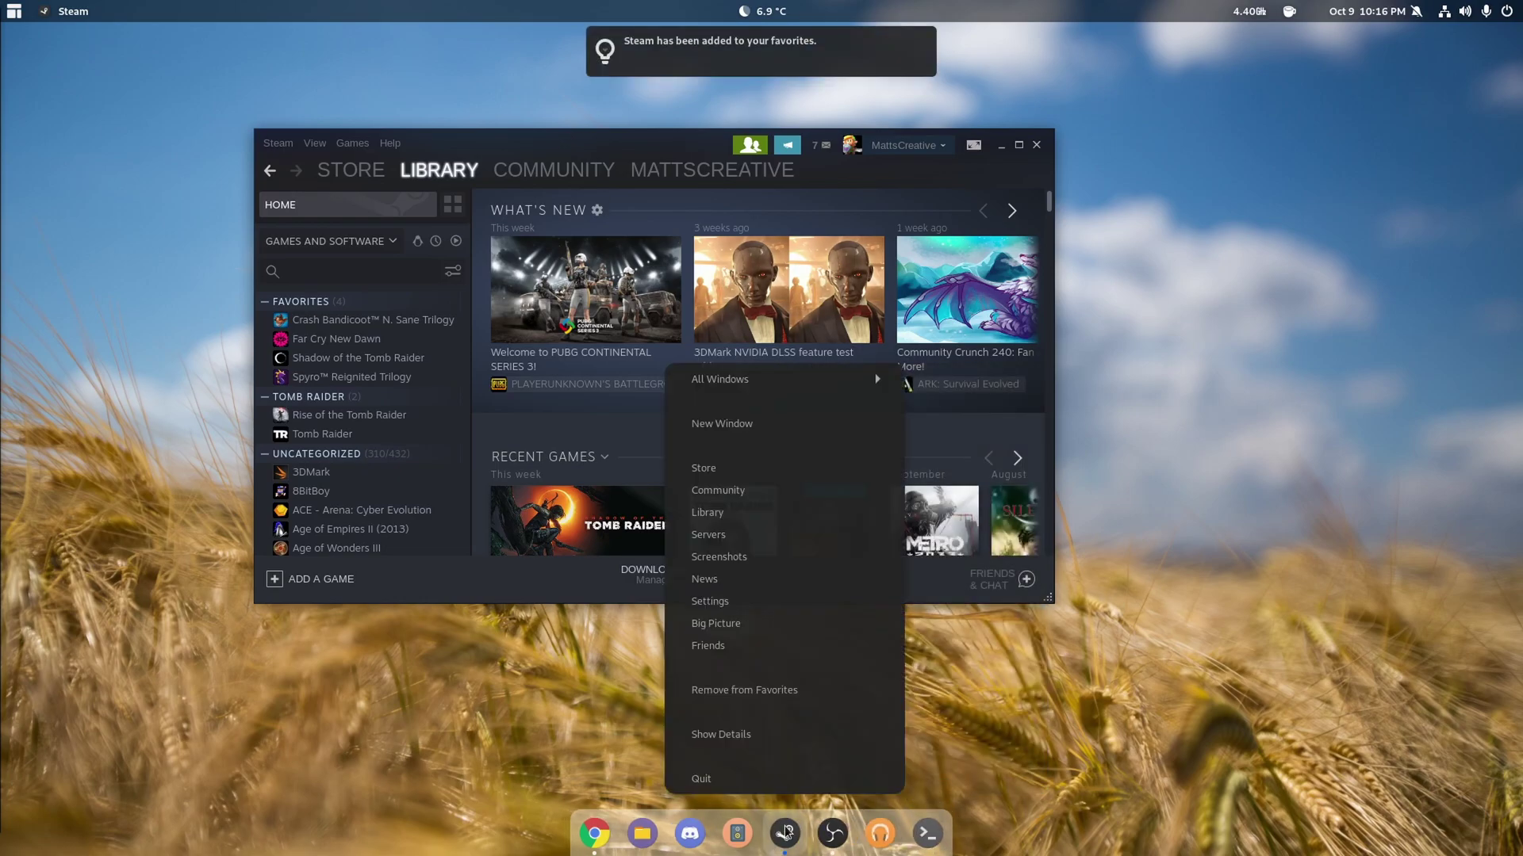
left_click(799, 777)
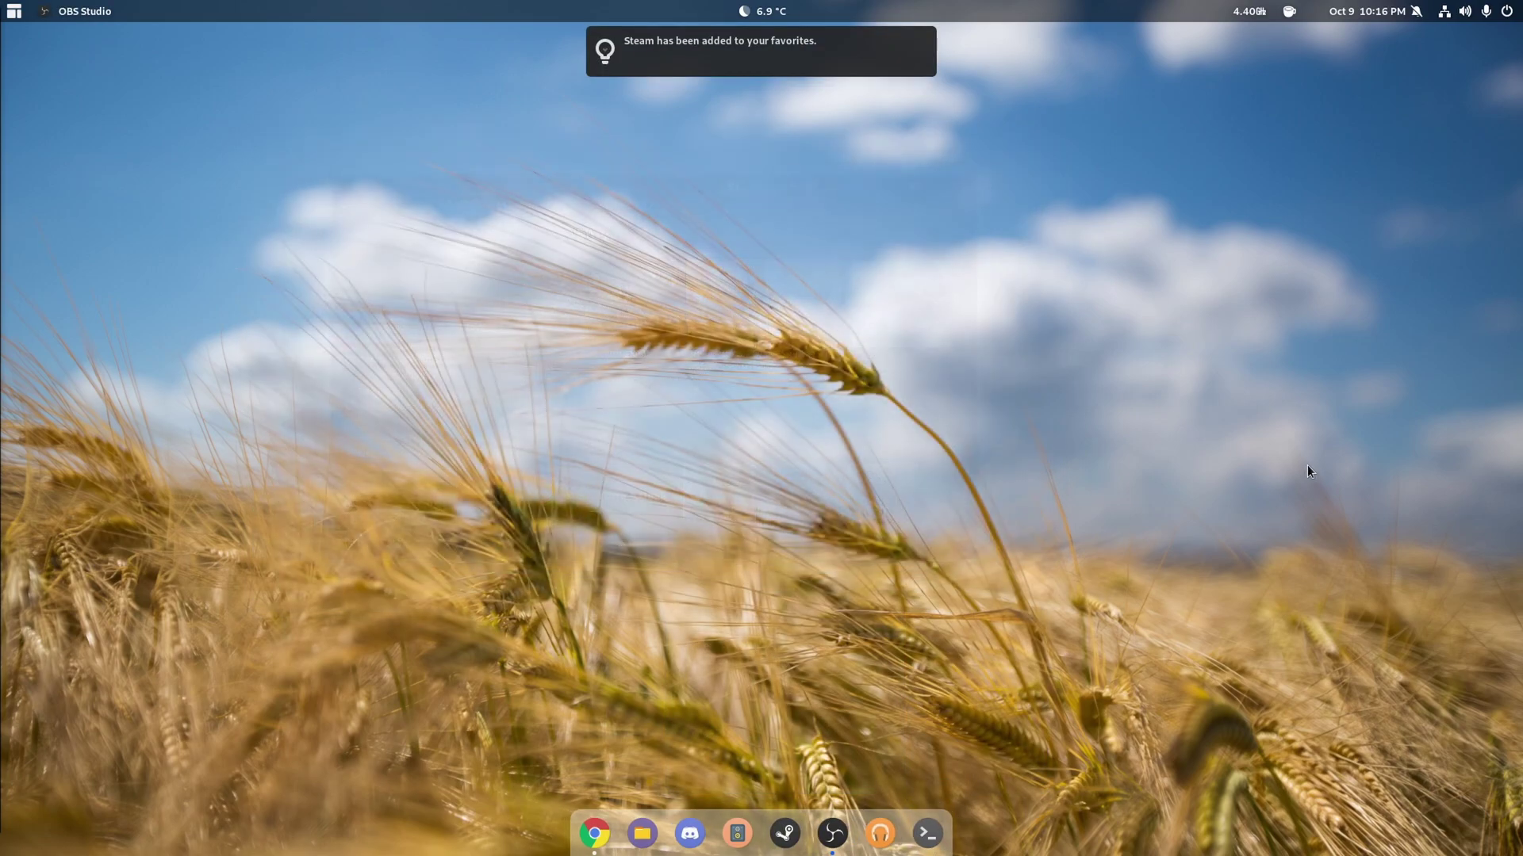
left_click(794, 827)
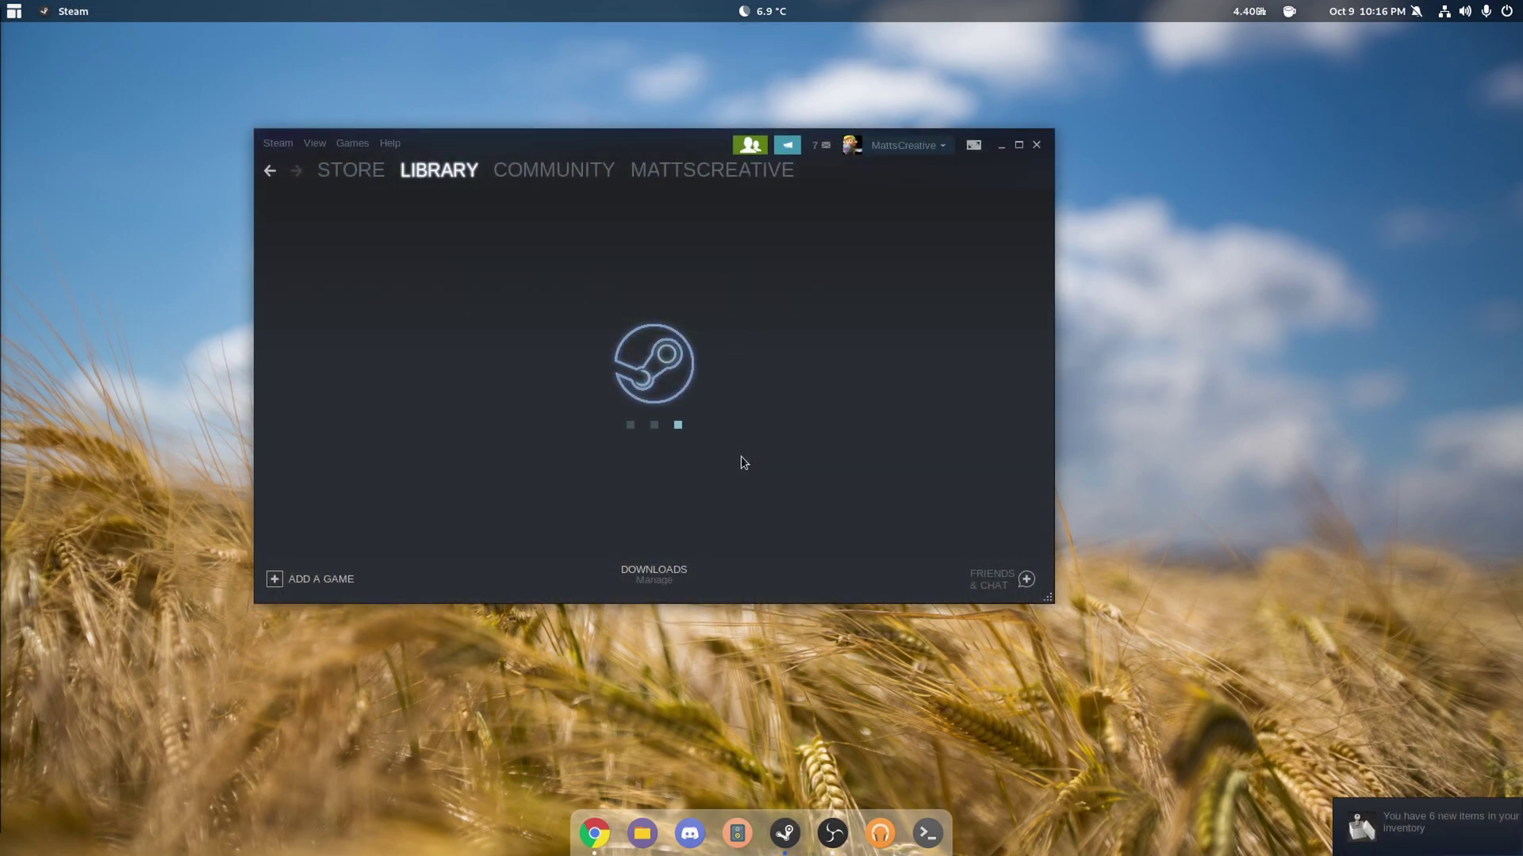
- Leave Family View by entering the account PIN and close the news window
left_click(750, 145)
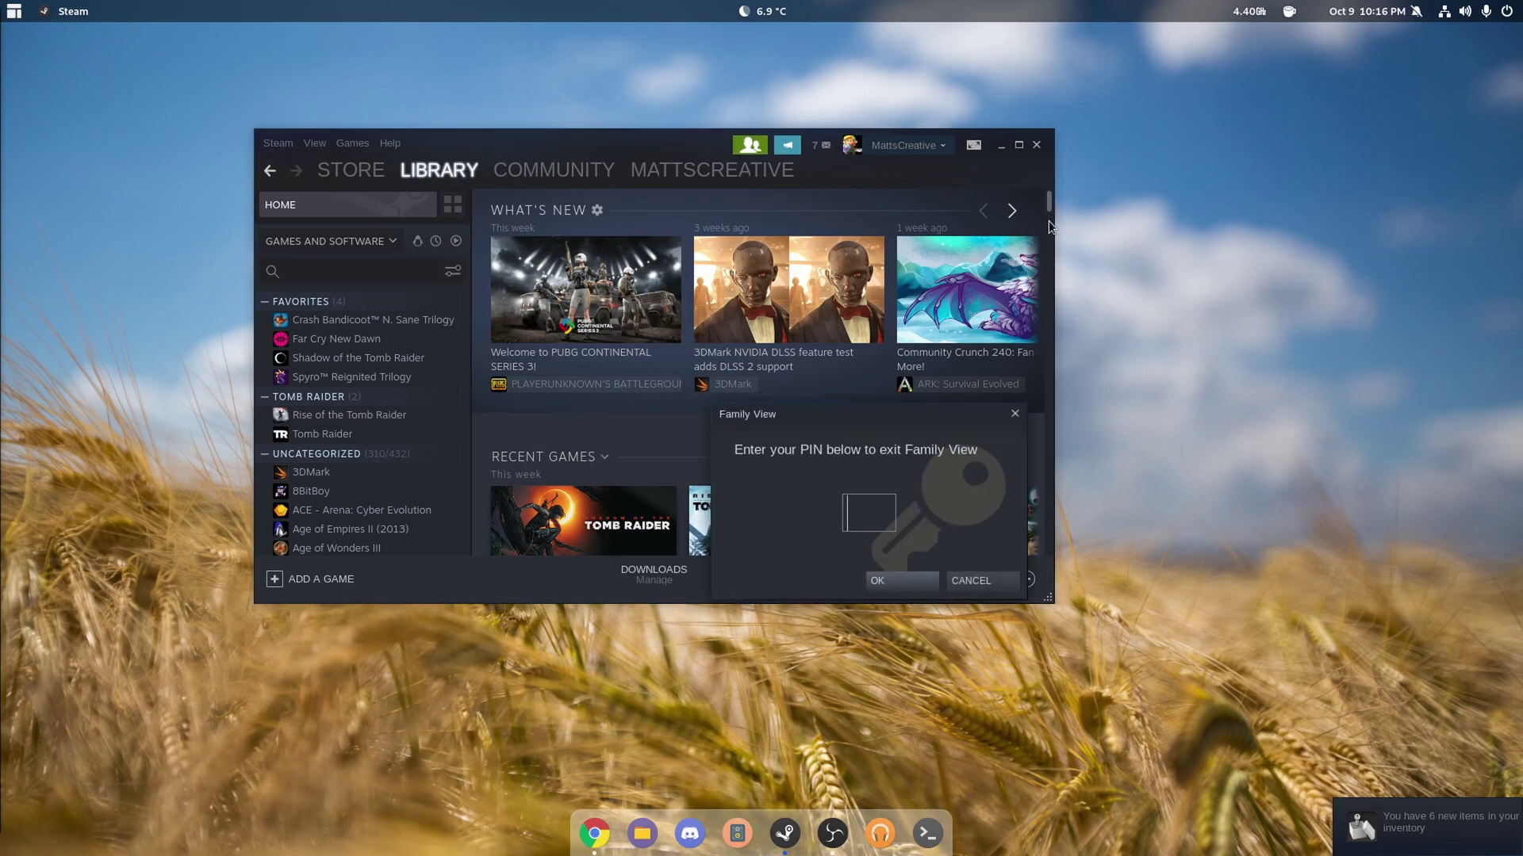
type("••••")
left_click(995, 726)
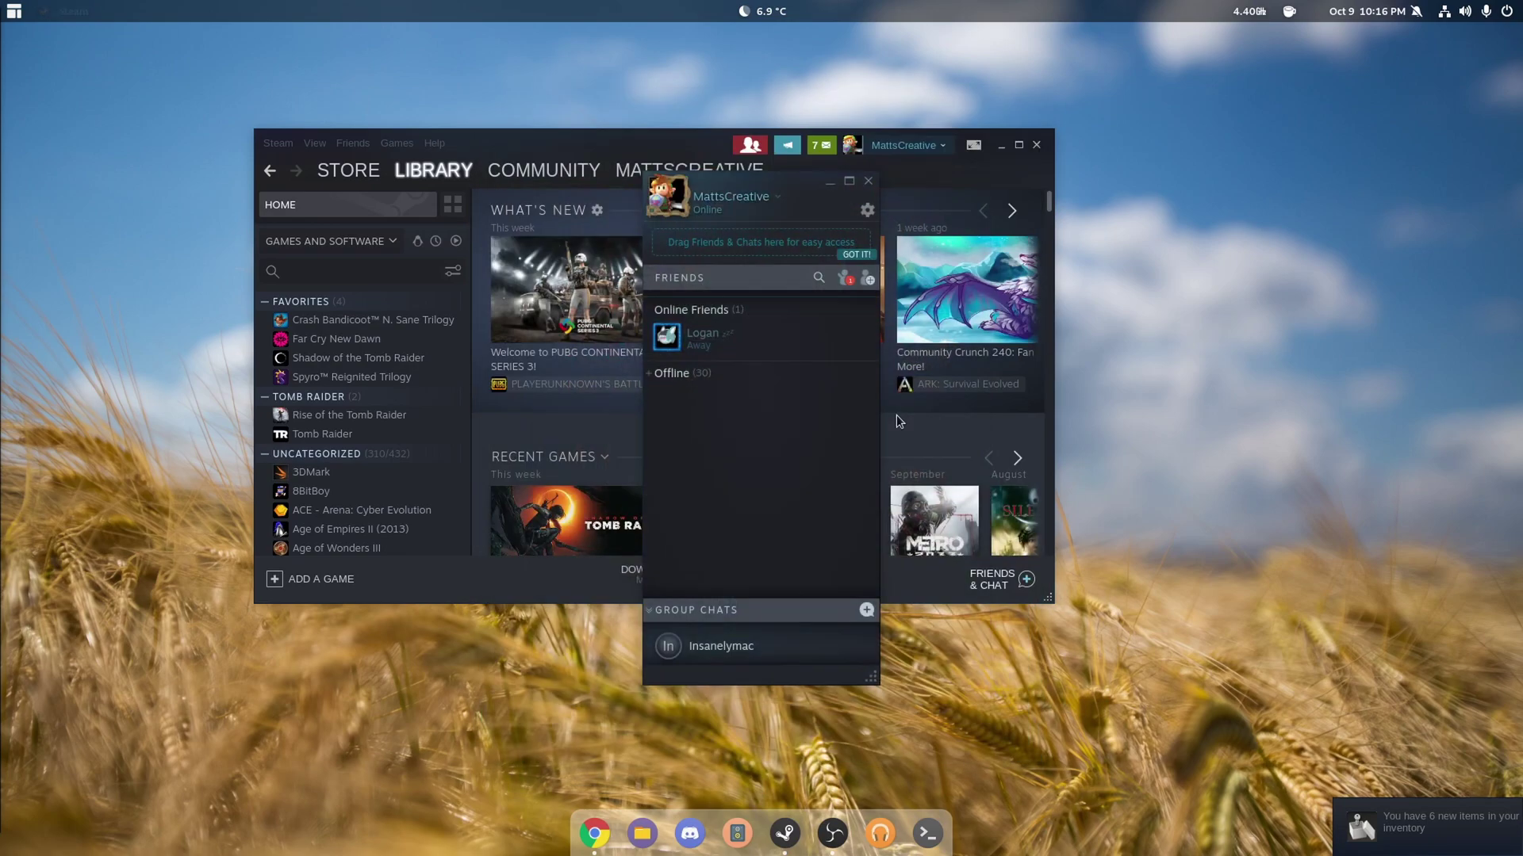
- Accept the incoming friend request
left_click(845, 279)
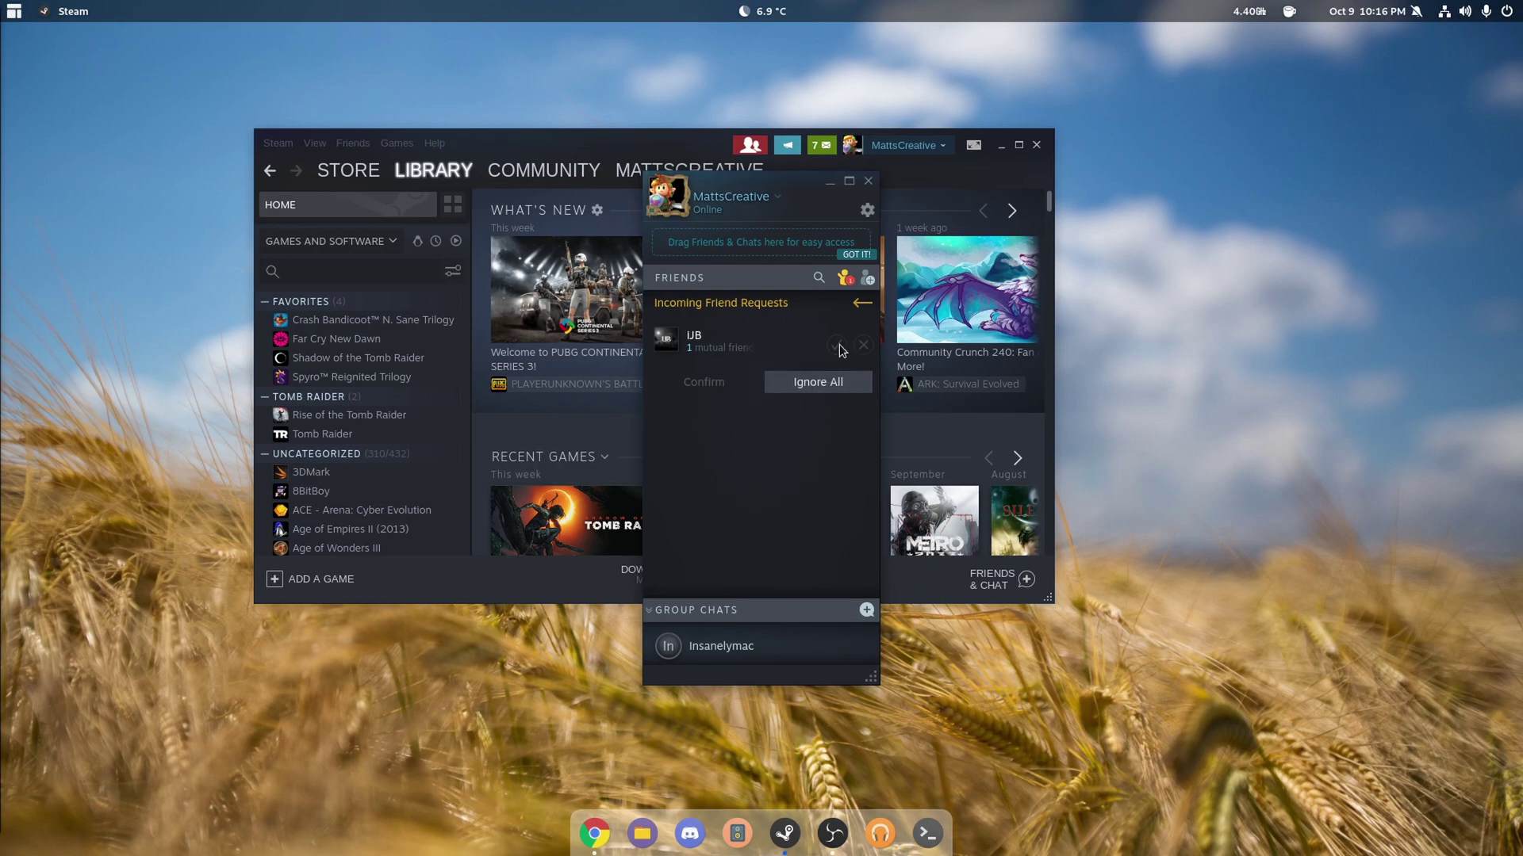
left_click(836, 345)
left_click(727, 381)
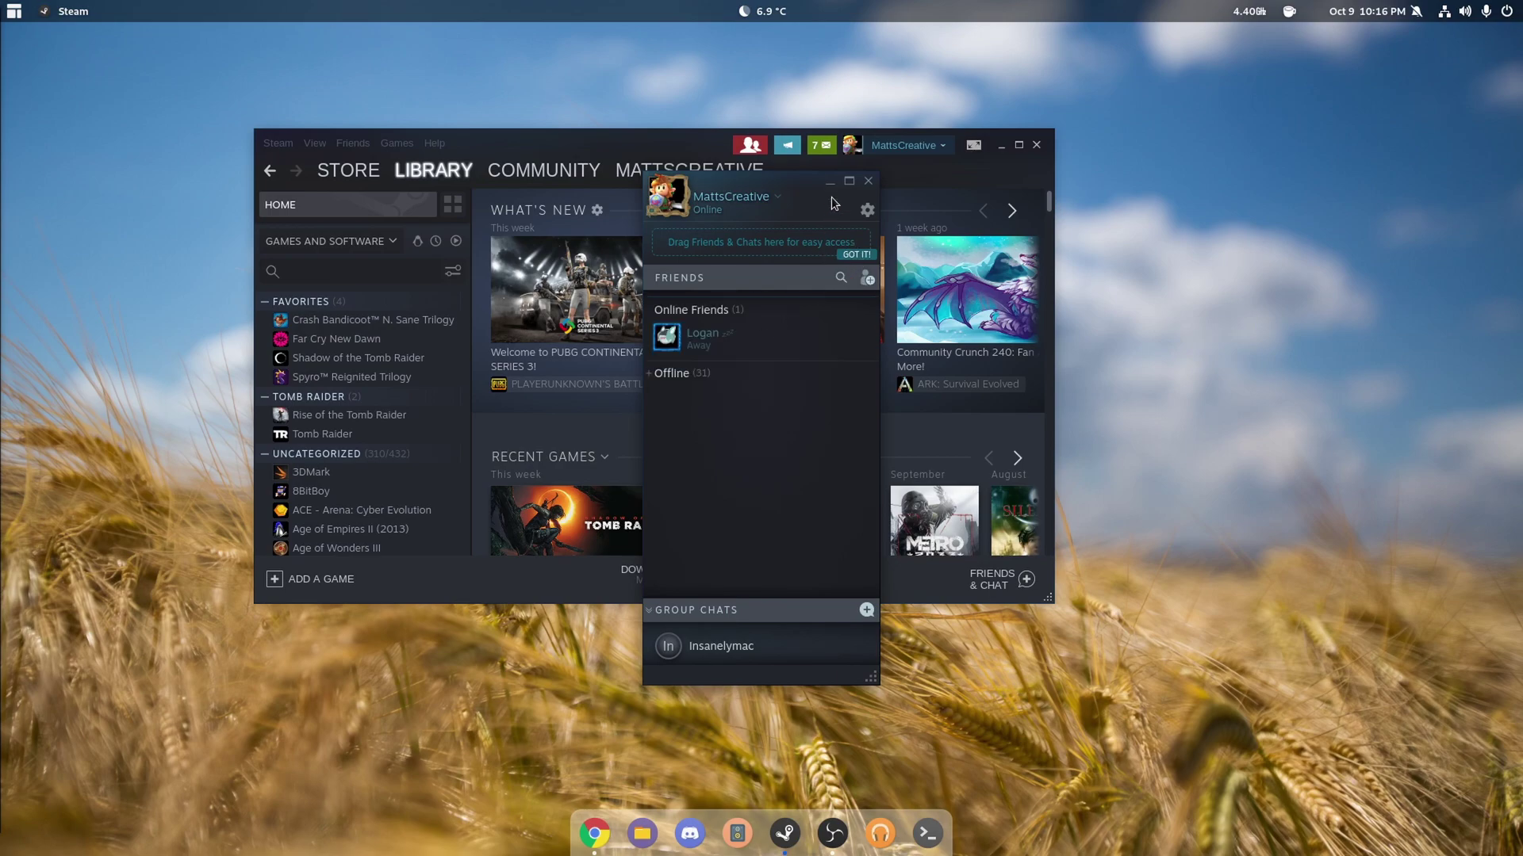
- In Settings > Steam Play, enable Steam Play for all other titles and restart Steam
left_click(262, 183)
left_click(278, 144)
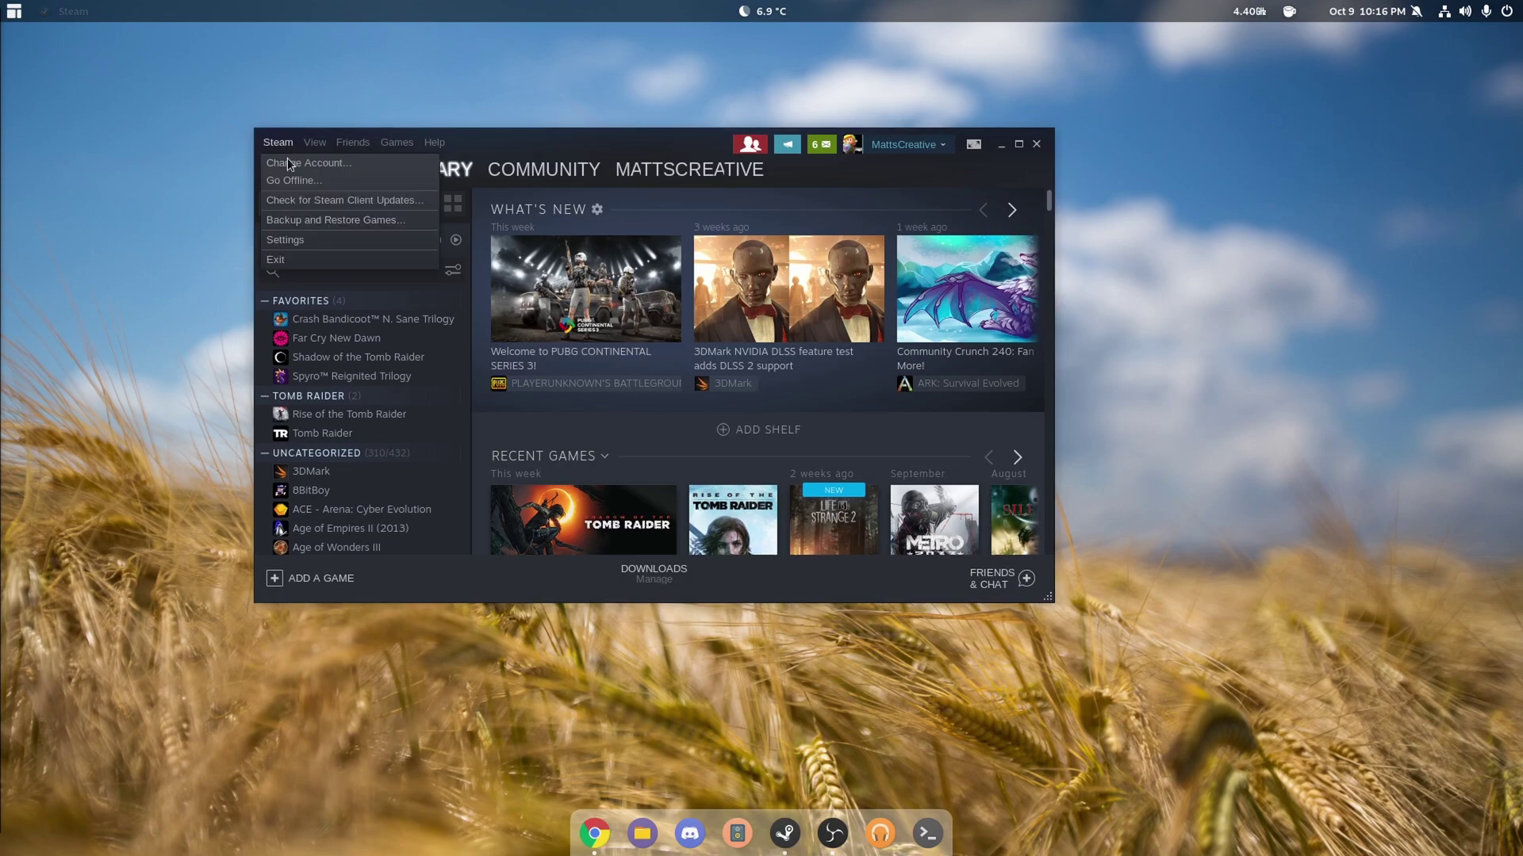
left_click(308, 240)
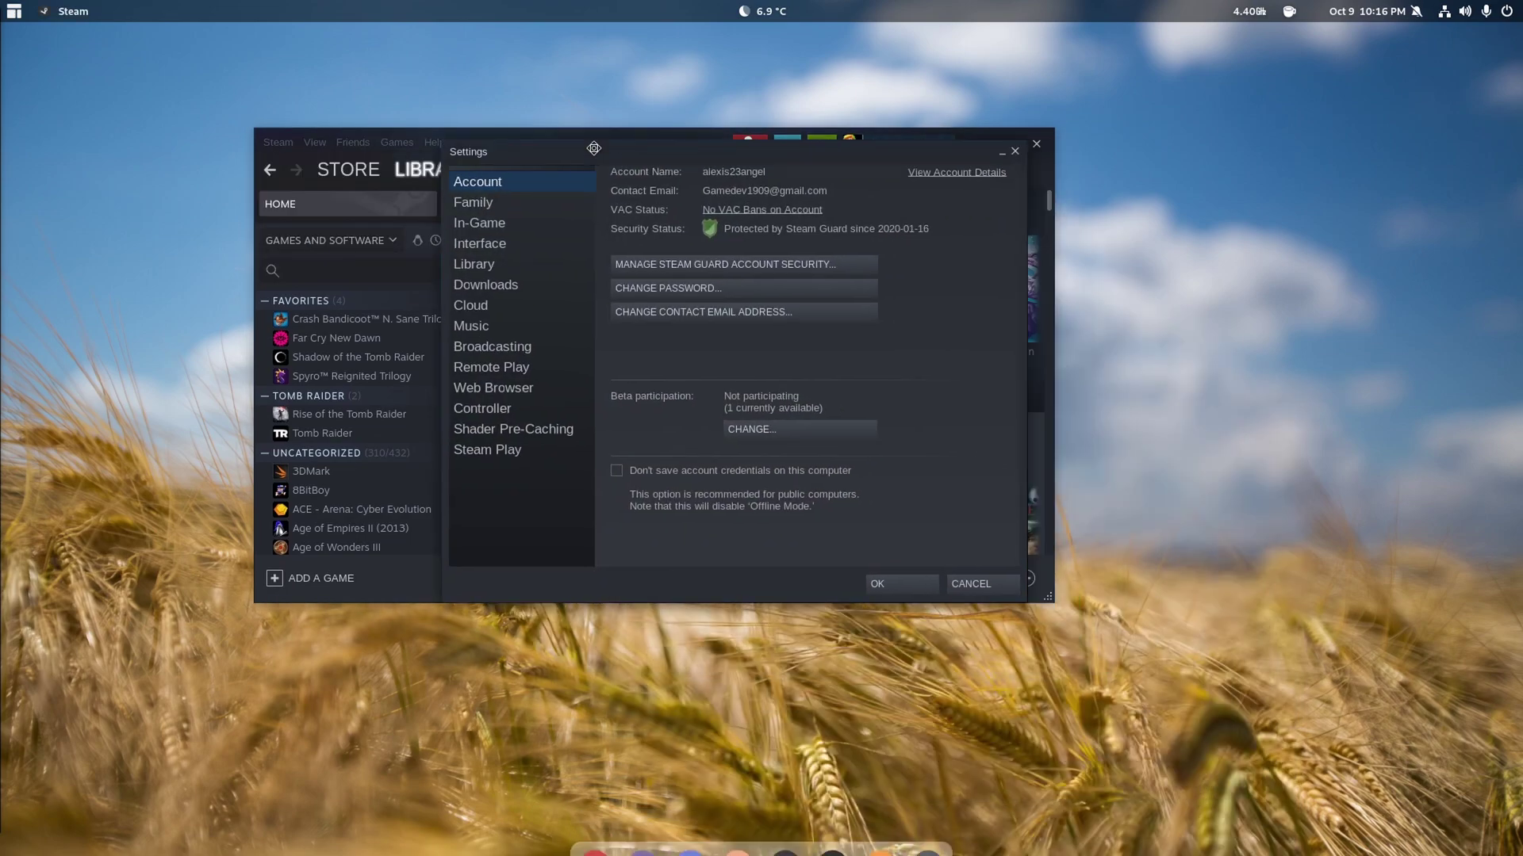
left_click(475, 451)
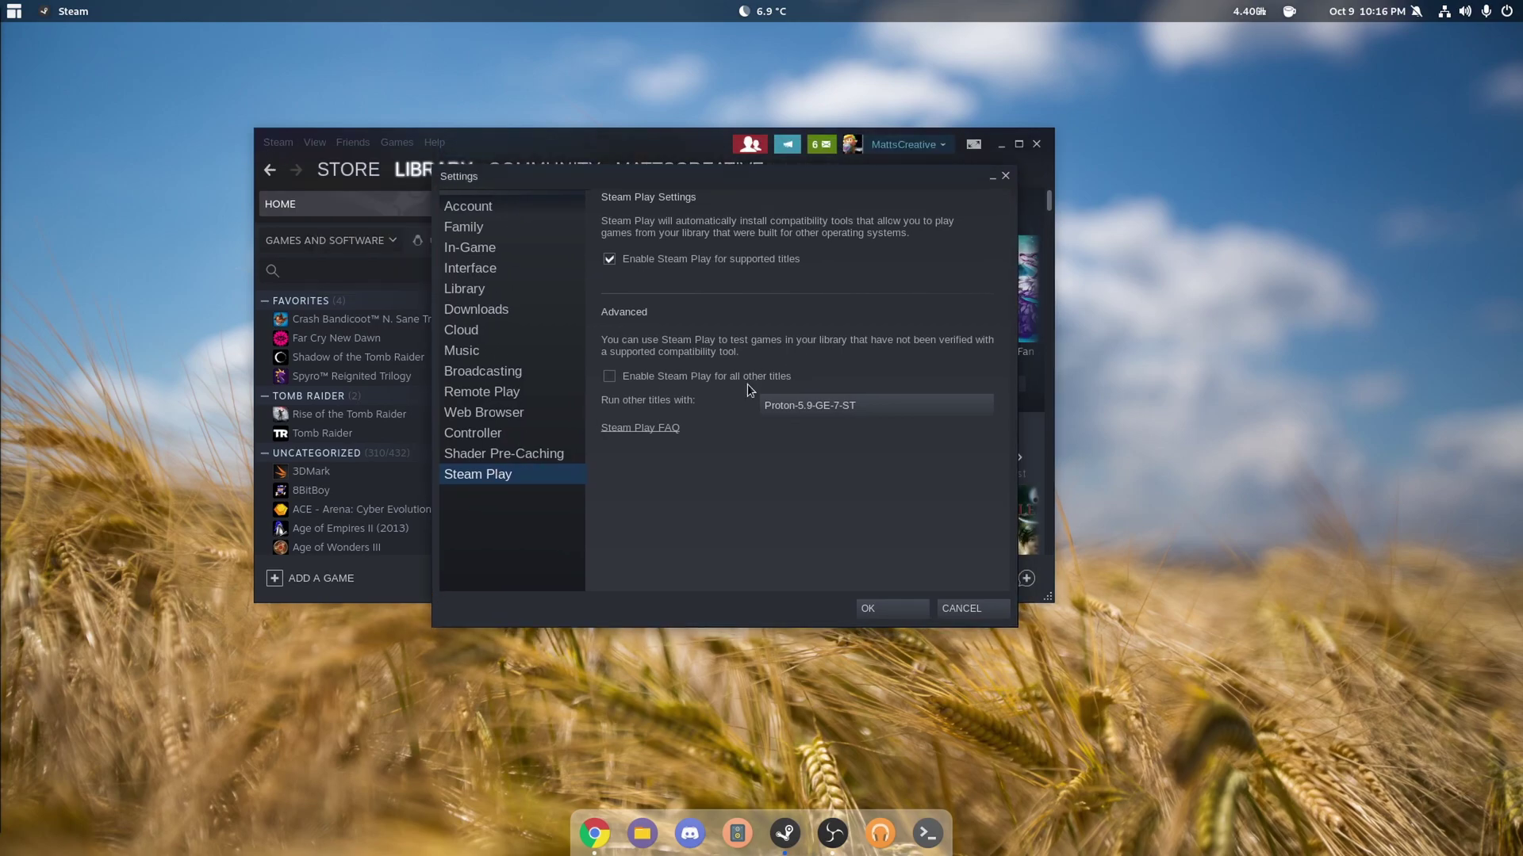
left_click(722, 373)
left_click(891, 608)
left_click(740, 461)
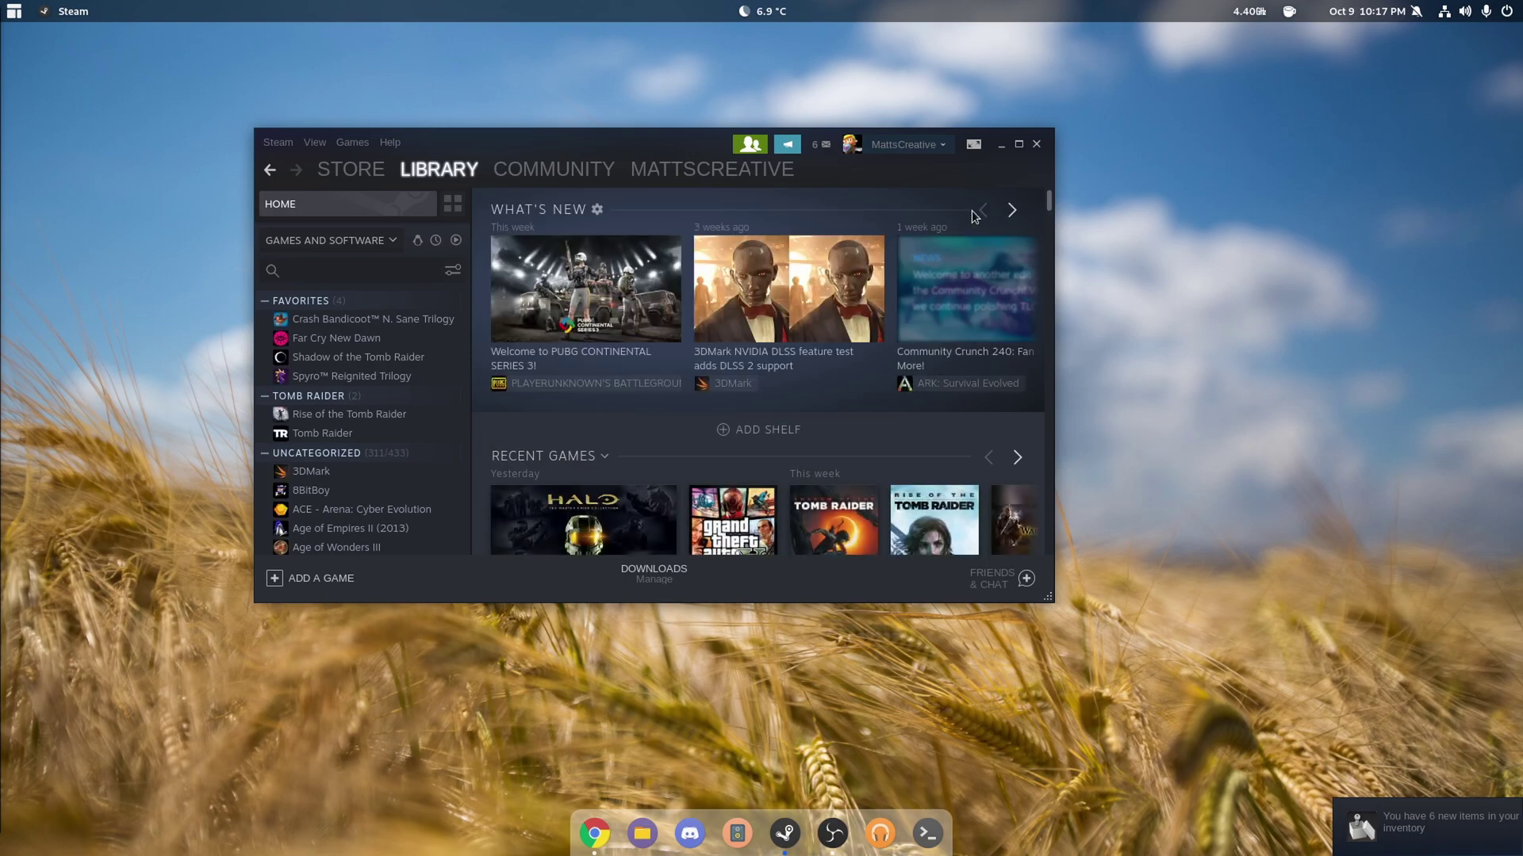
left_click(1019, 144)
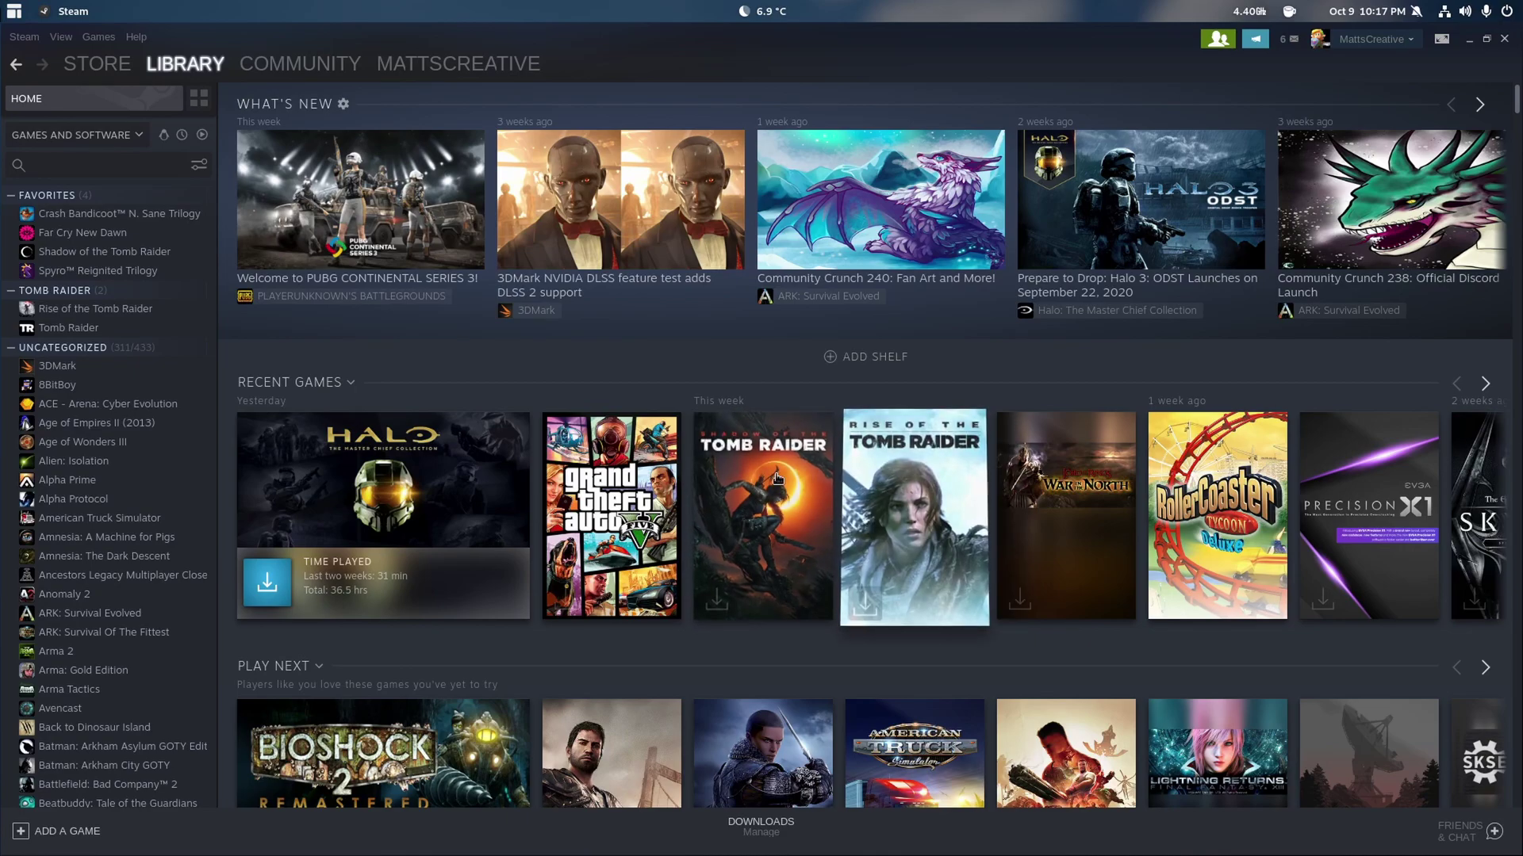
left_click(267, 583)
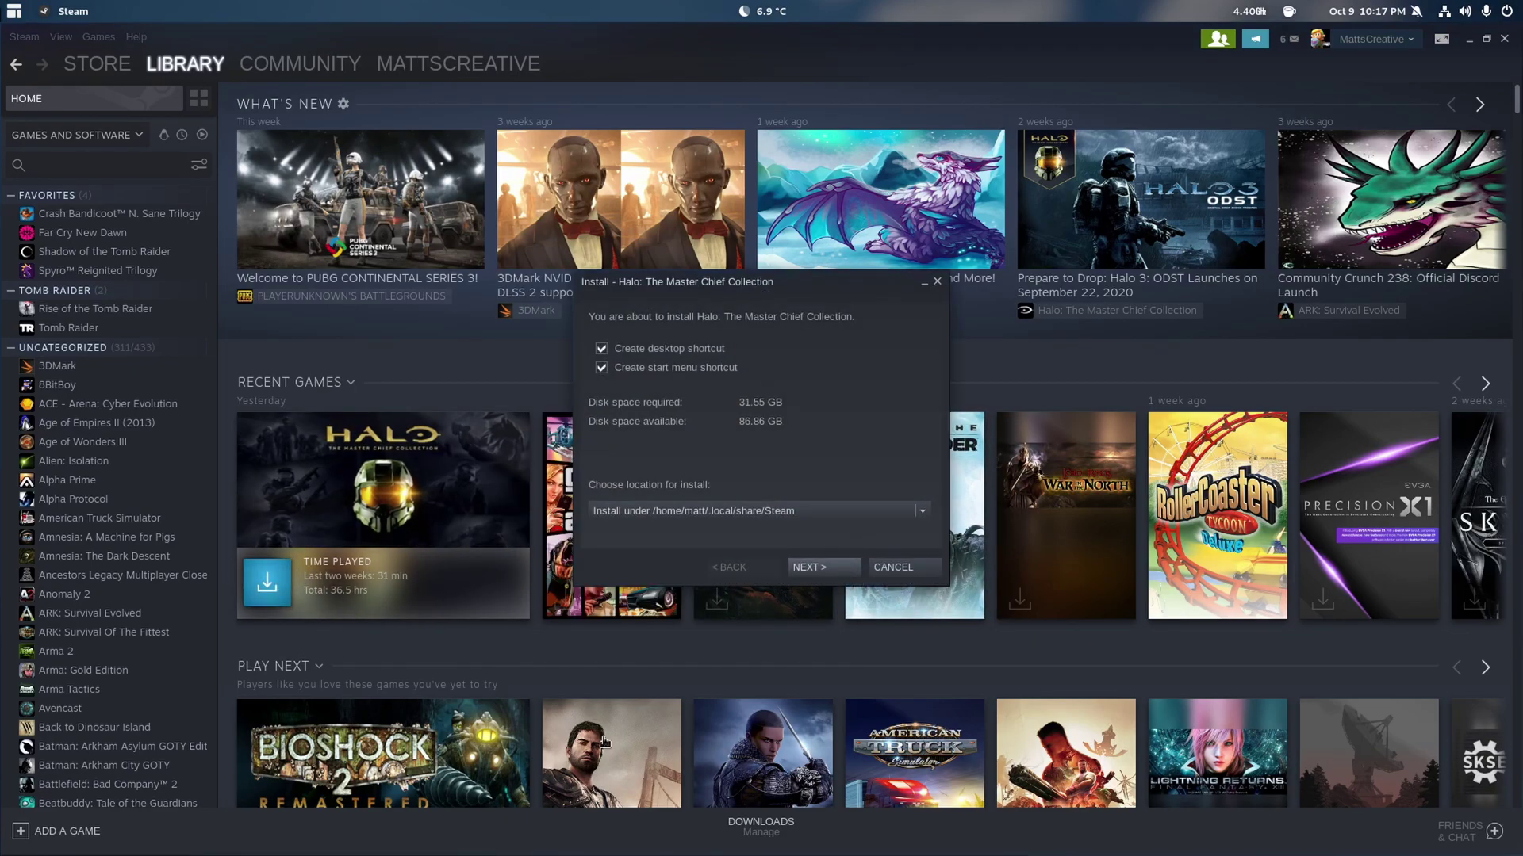
left_click(904, 566)
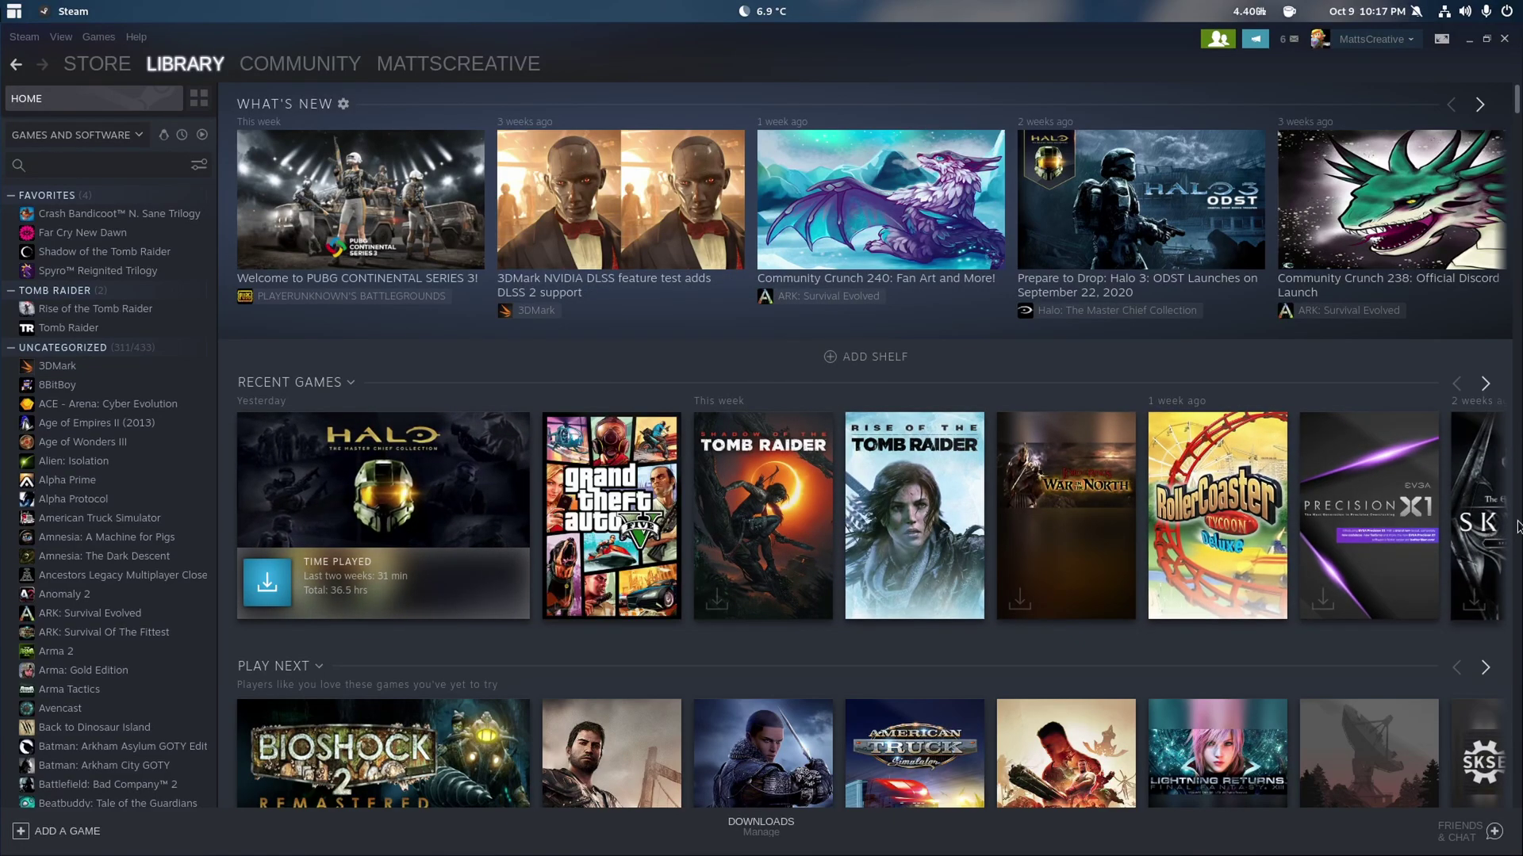
- Install Skyrim Special Edition to the default location, accept the licence and view Downloads
left_click(1486, 385)
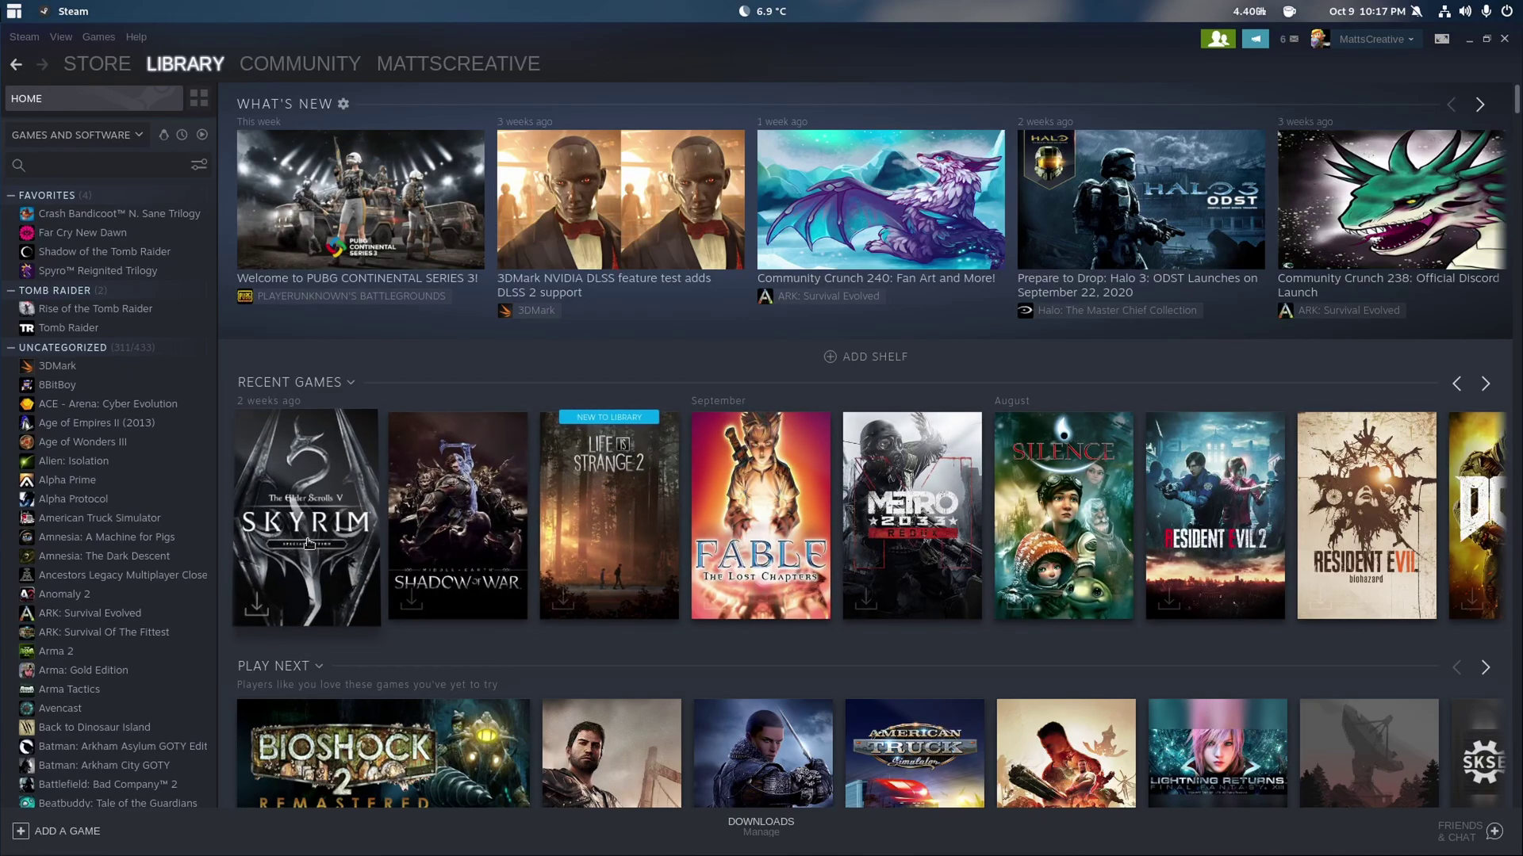
left_click(301, 515)
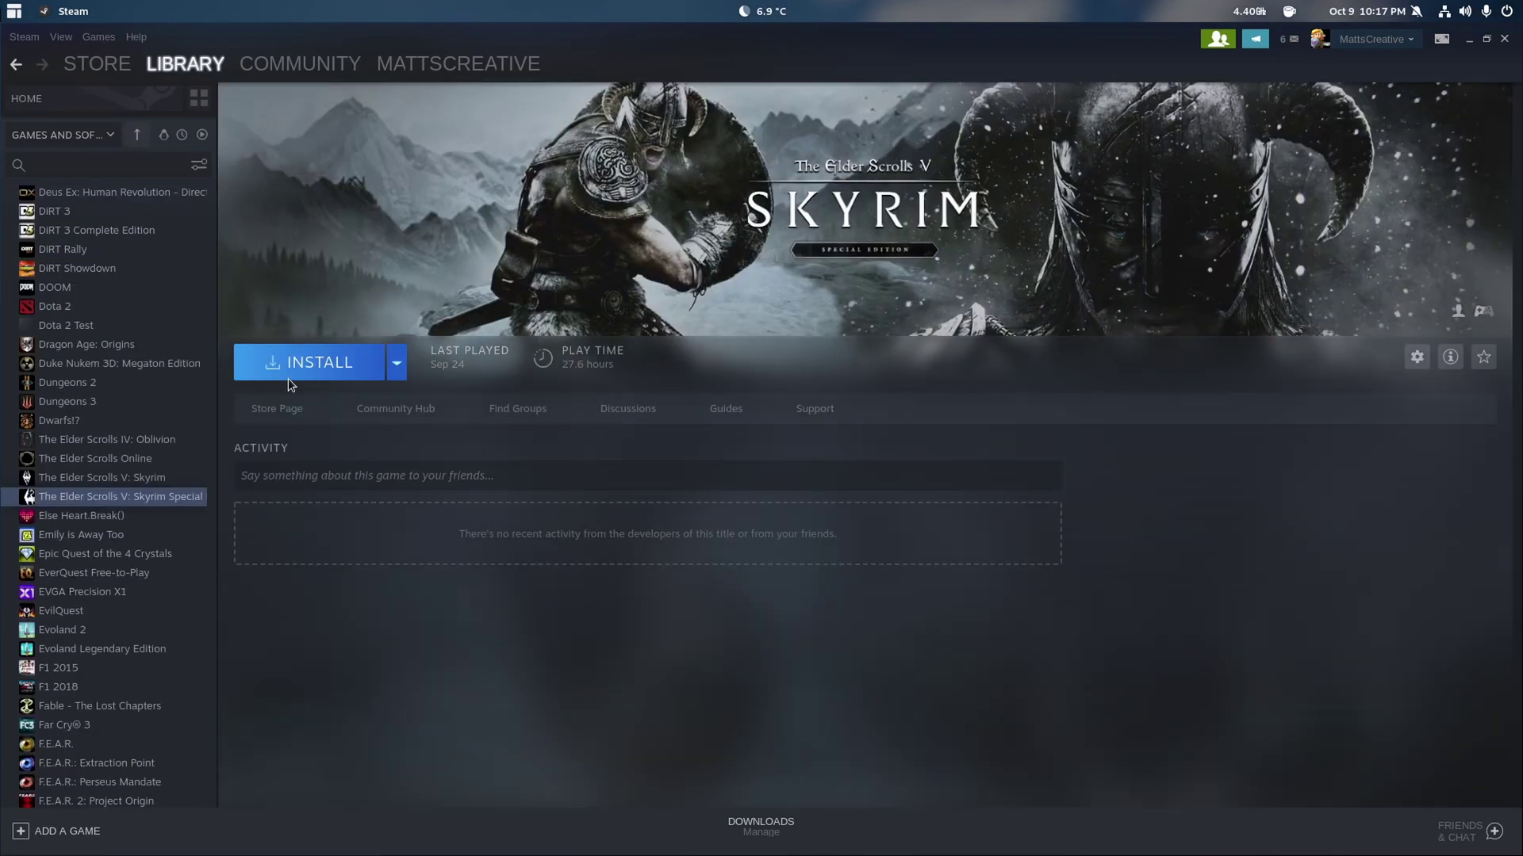
left_click(287, 377)
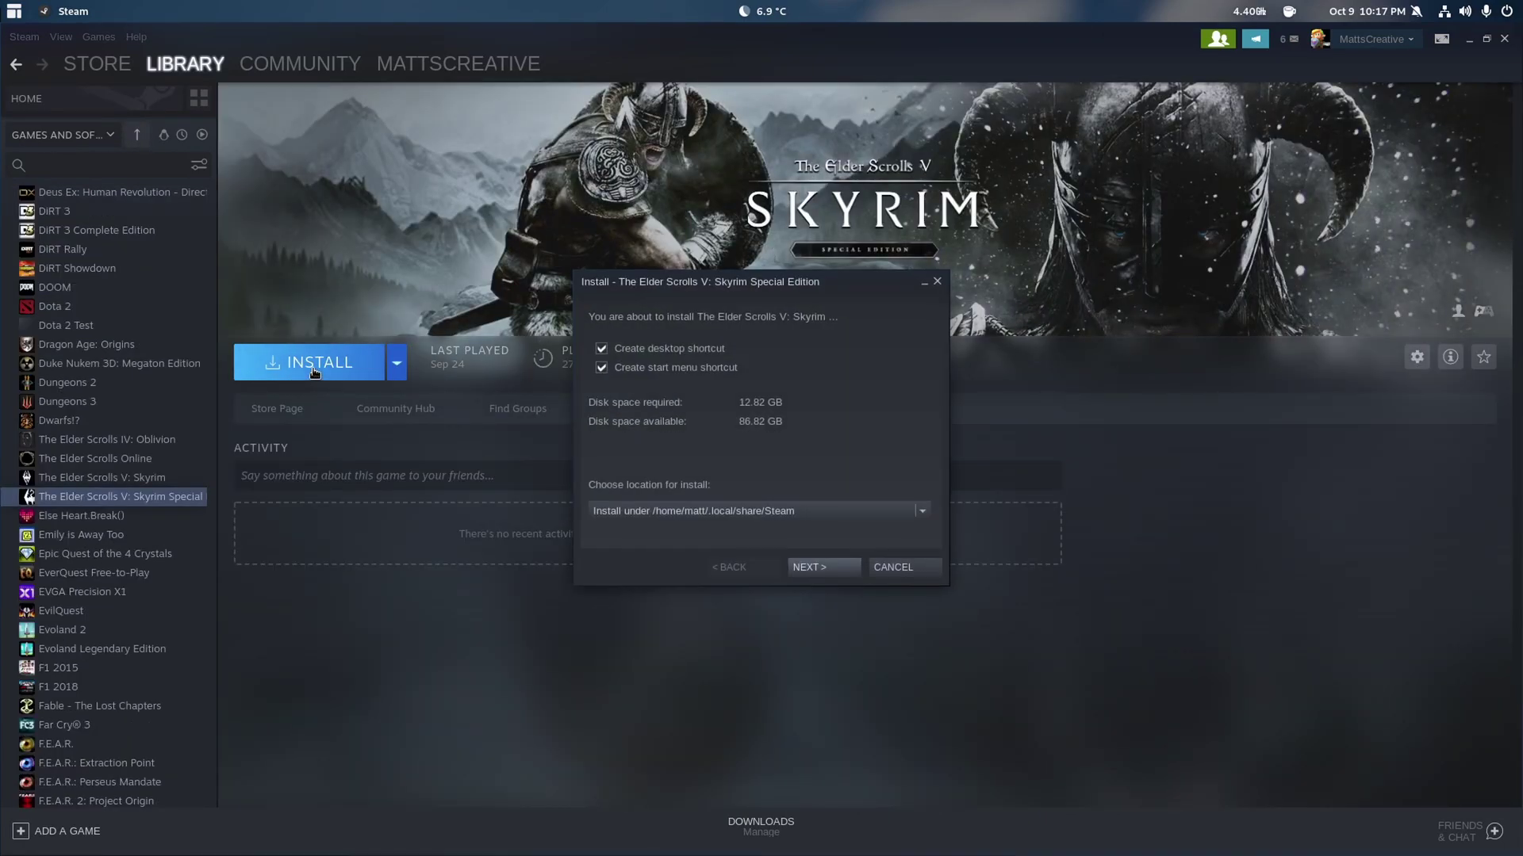
left_click(836, 568)
left_click(836, 568)
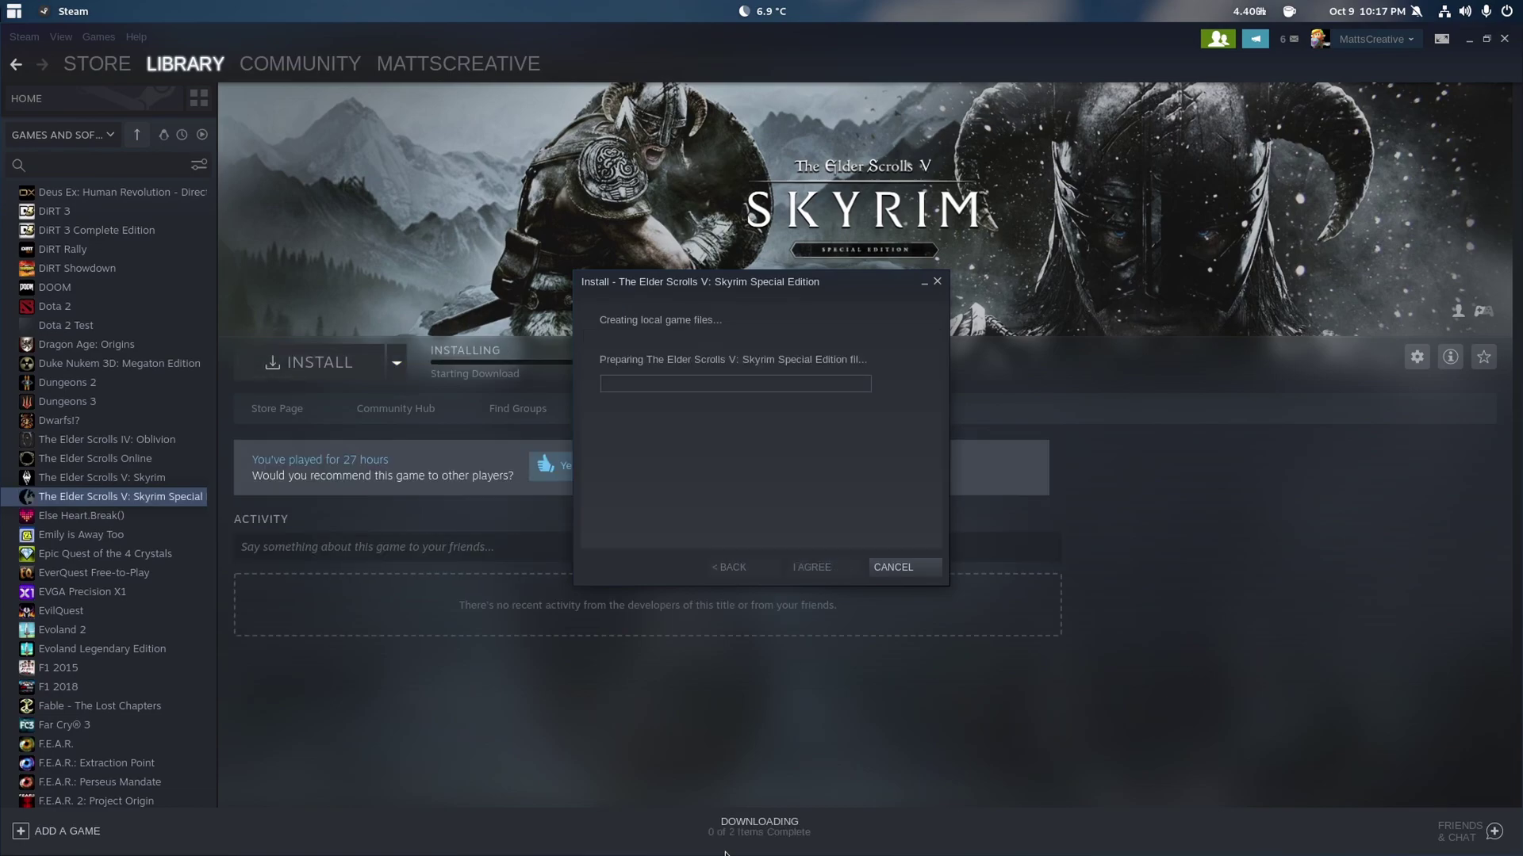
left_click(898, 568)
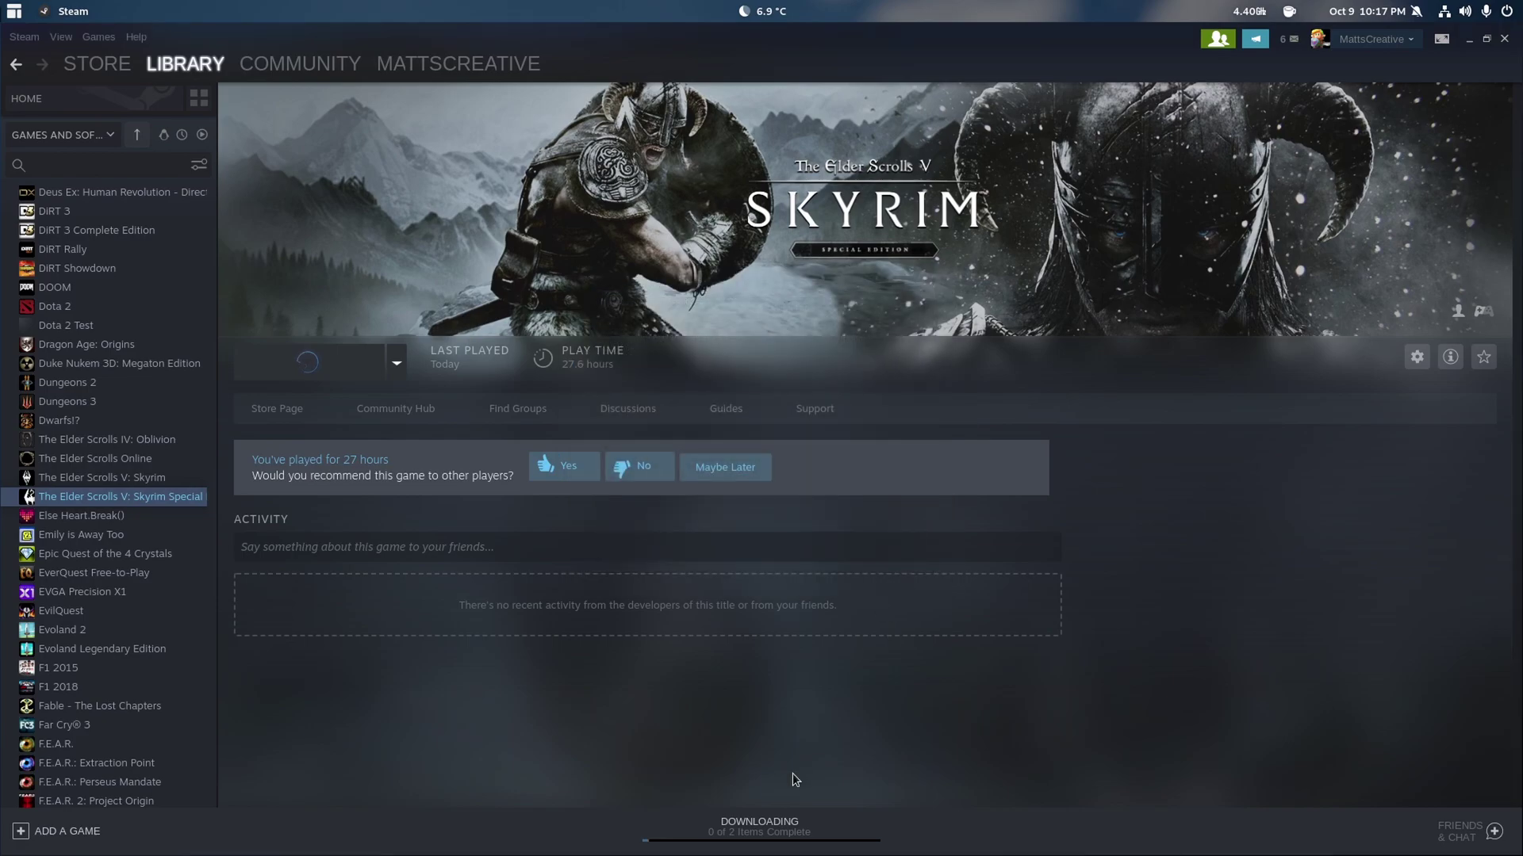
left_click(781, 825)
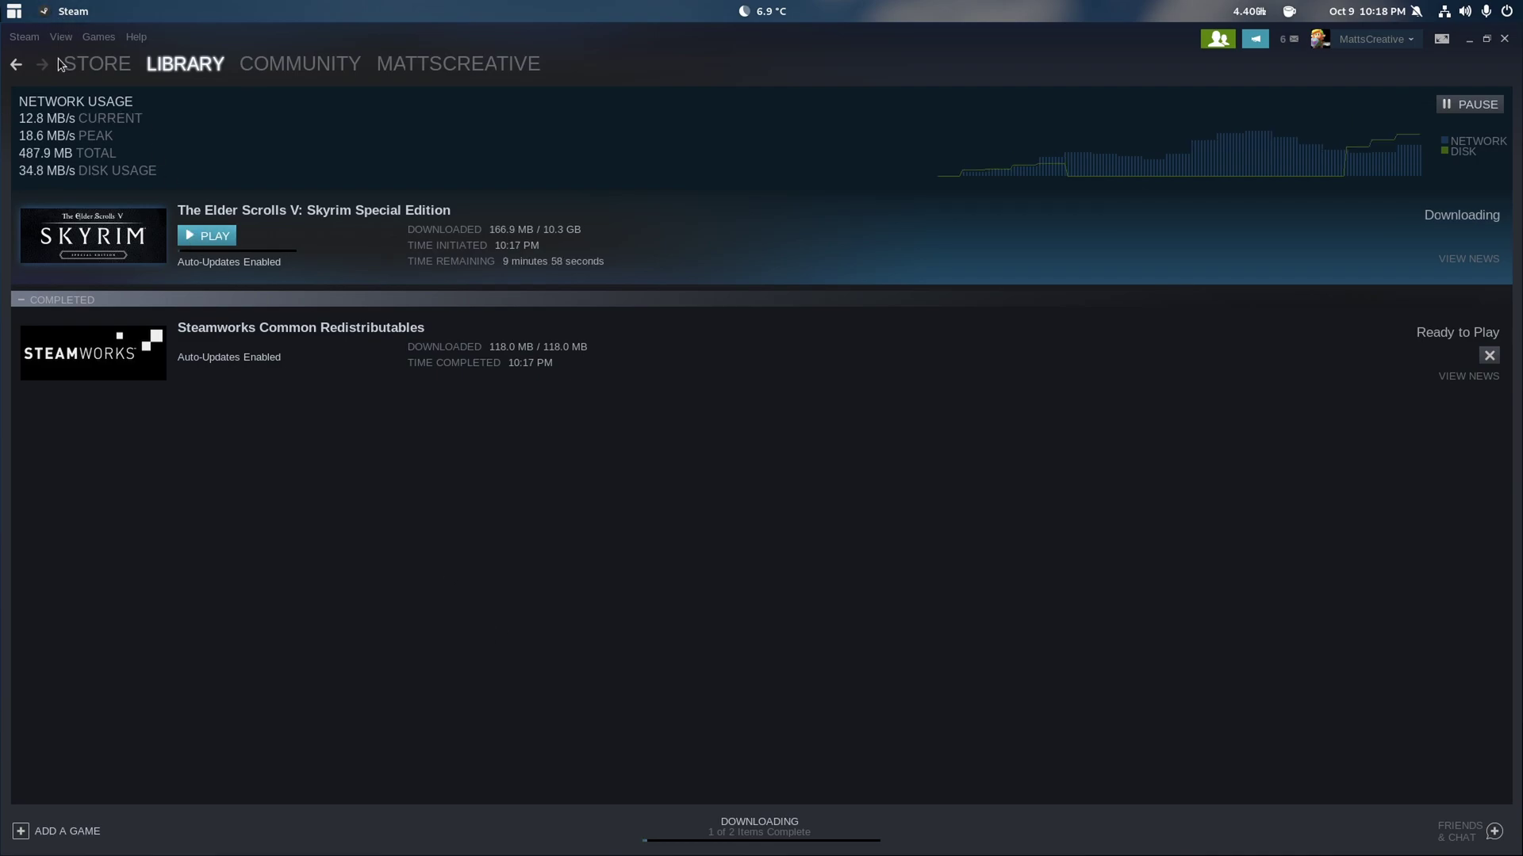
- Exit Family View by entering the PIN, then close the Friends and News windows
left_click(1218, 39)
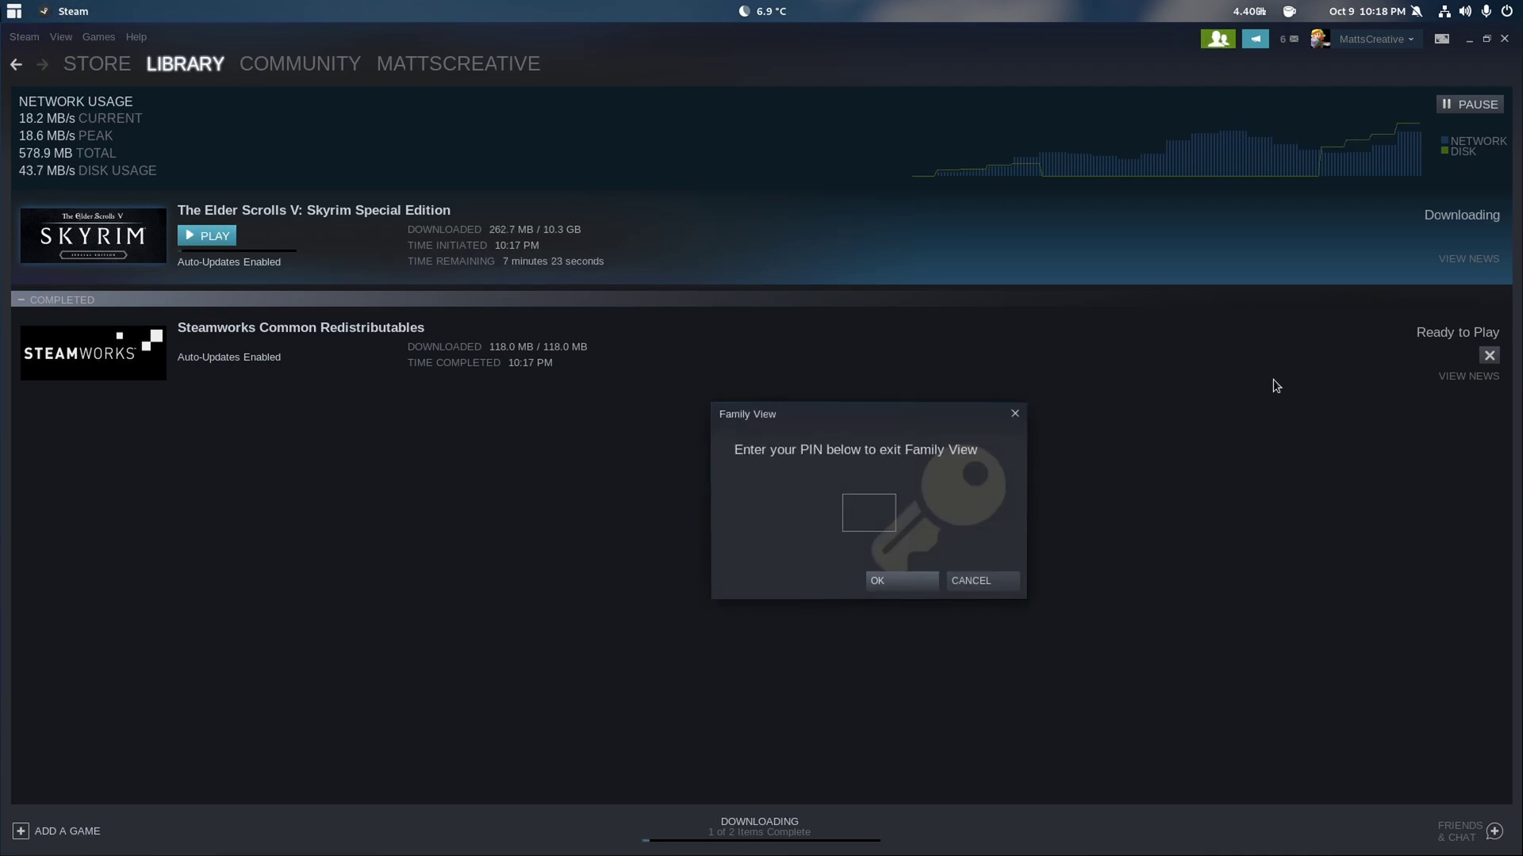
type("1234")
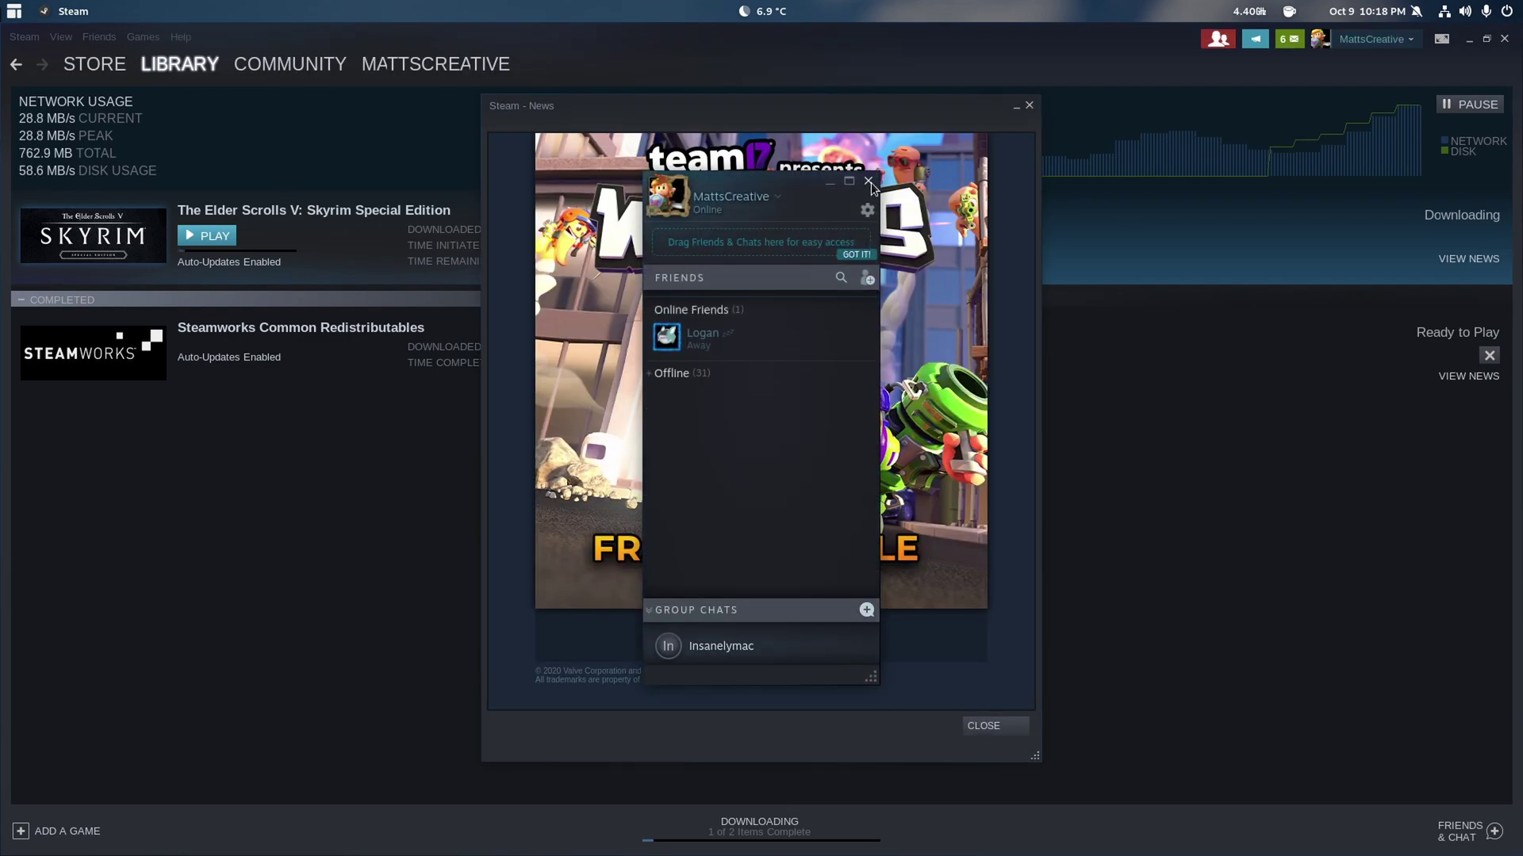
left_click(869, 181)
left_click(1029, 106)
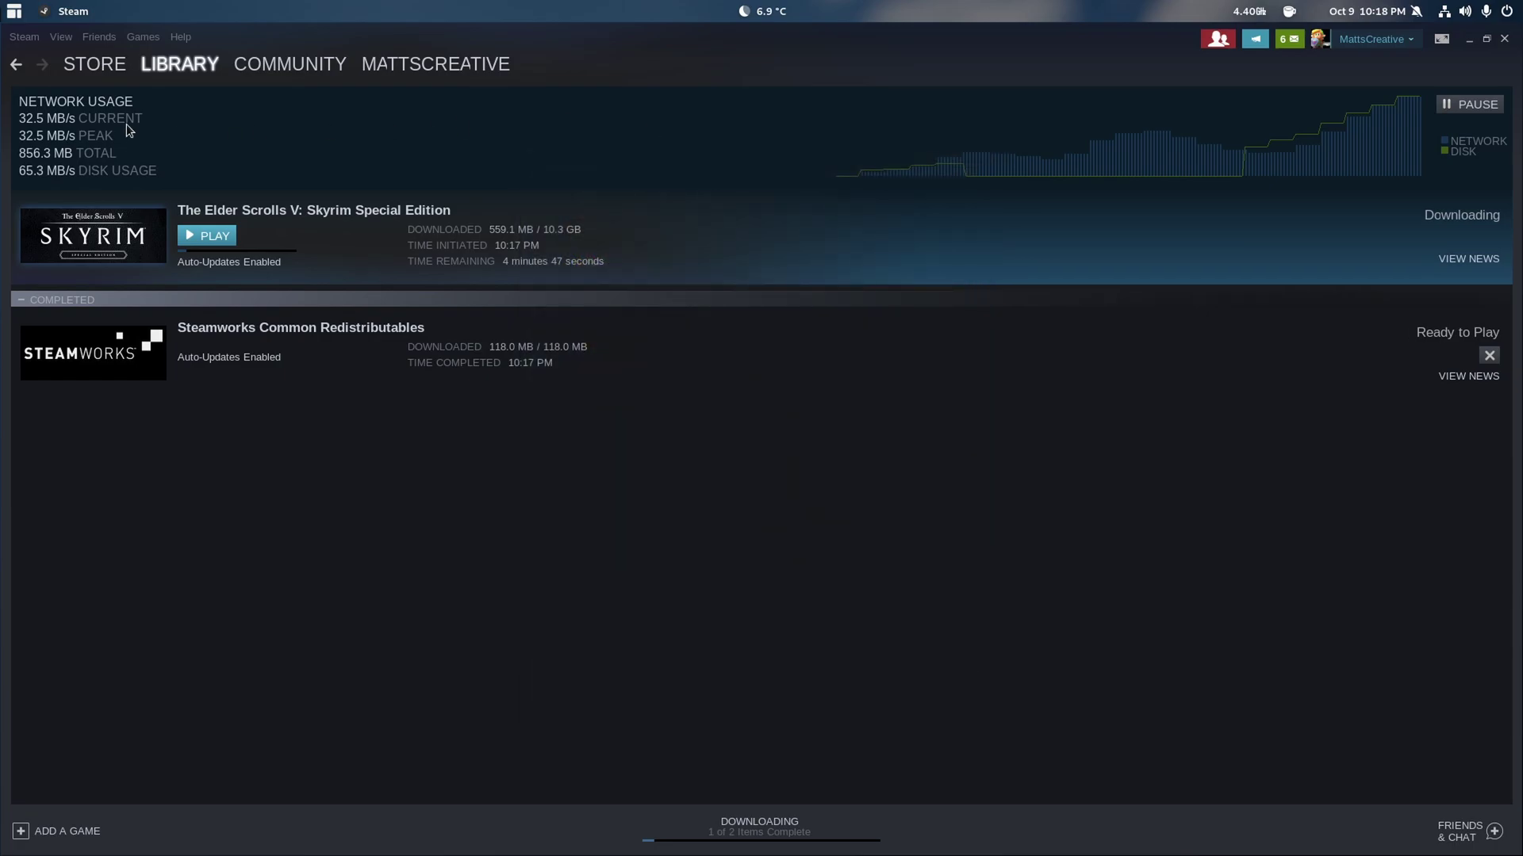
- Change the Steam download region to US - New York and restart Steam
left_click(24, 37)
left_click(59, 134)
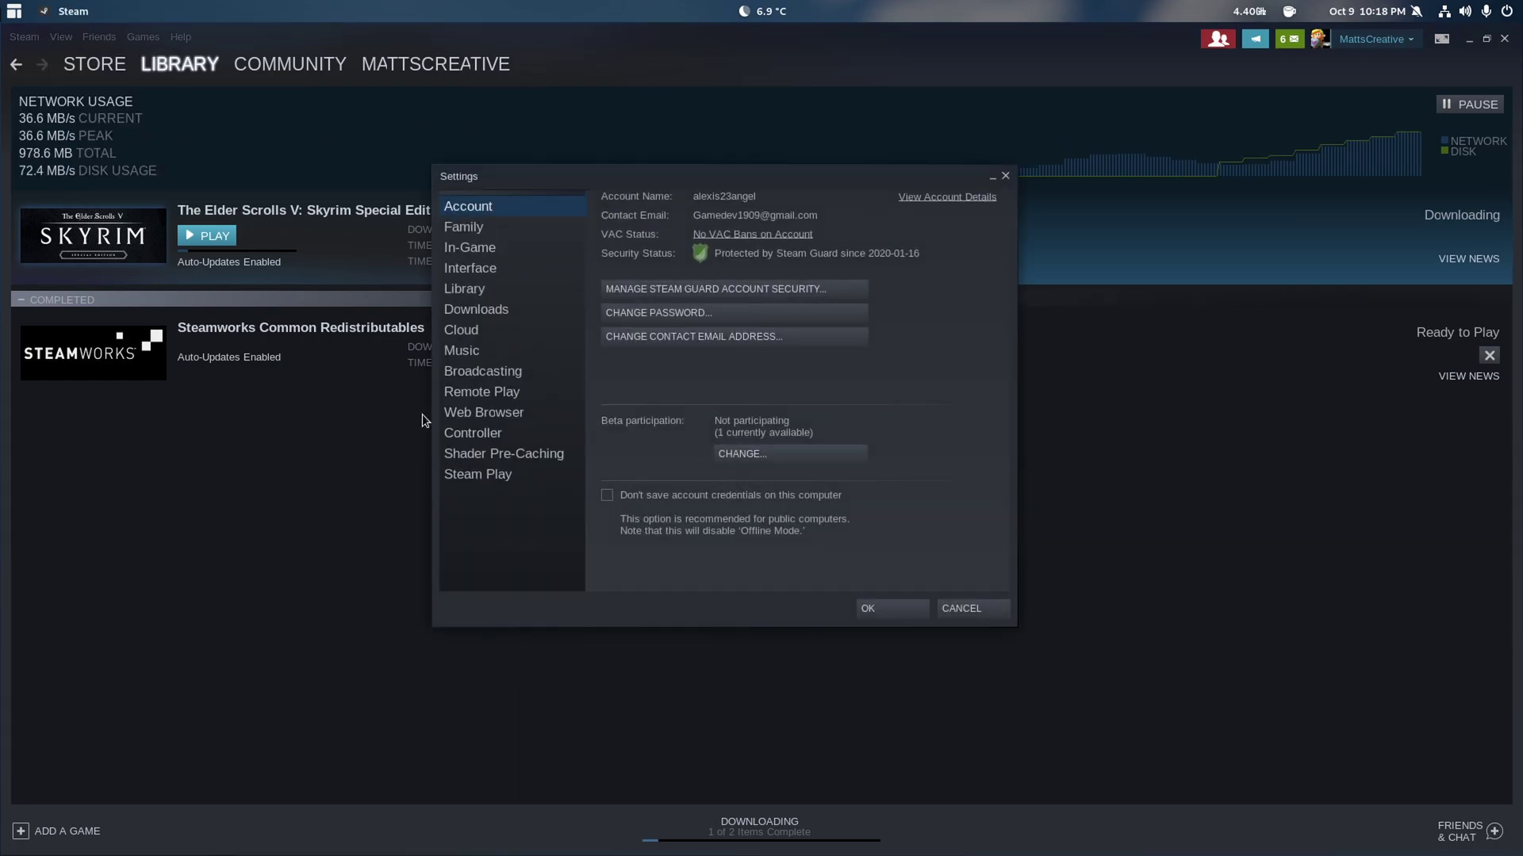
left_click(487, 313)
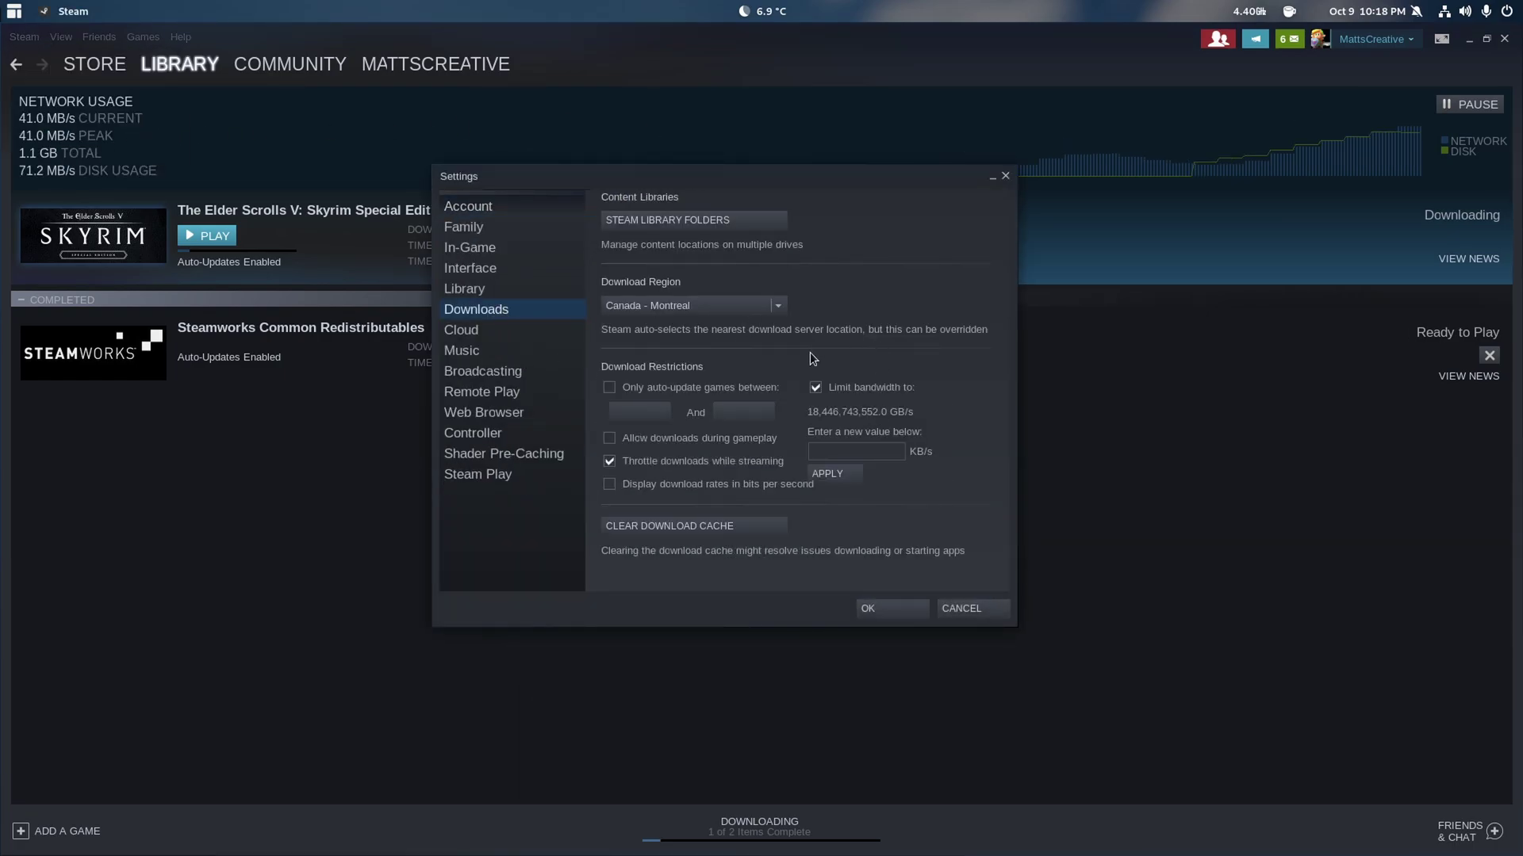
left_click(778, 304)
scroll(717, 436, "down", 10)
scroll(720, 433, "down", 20)
scroll(720, 433, "down", 3)
left_click(663, 454)
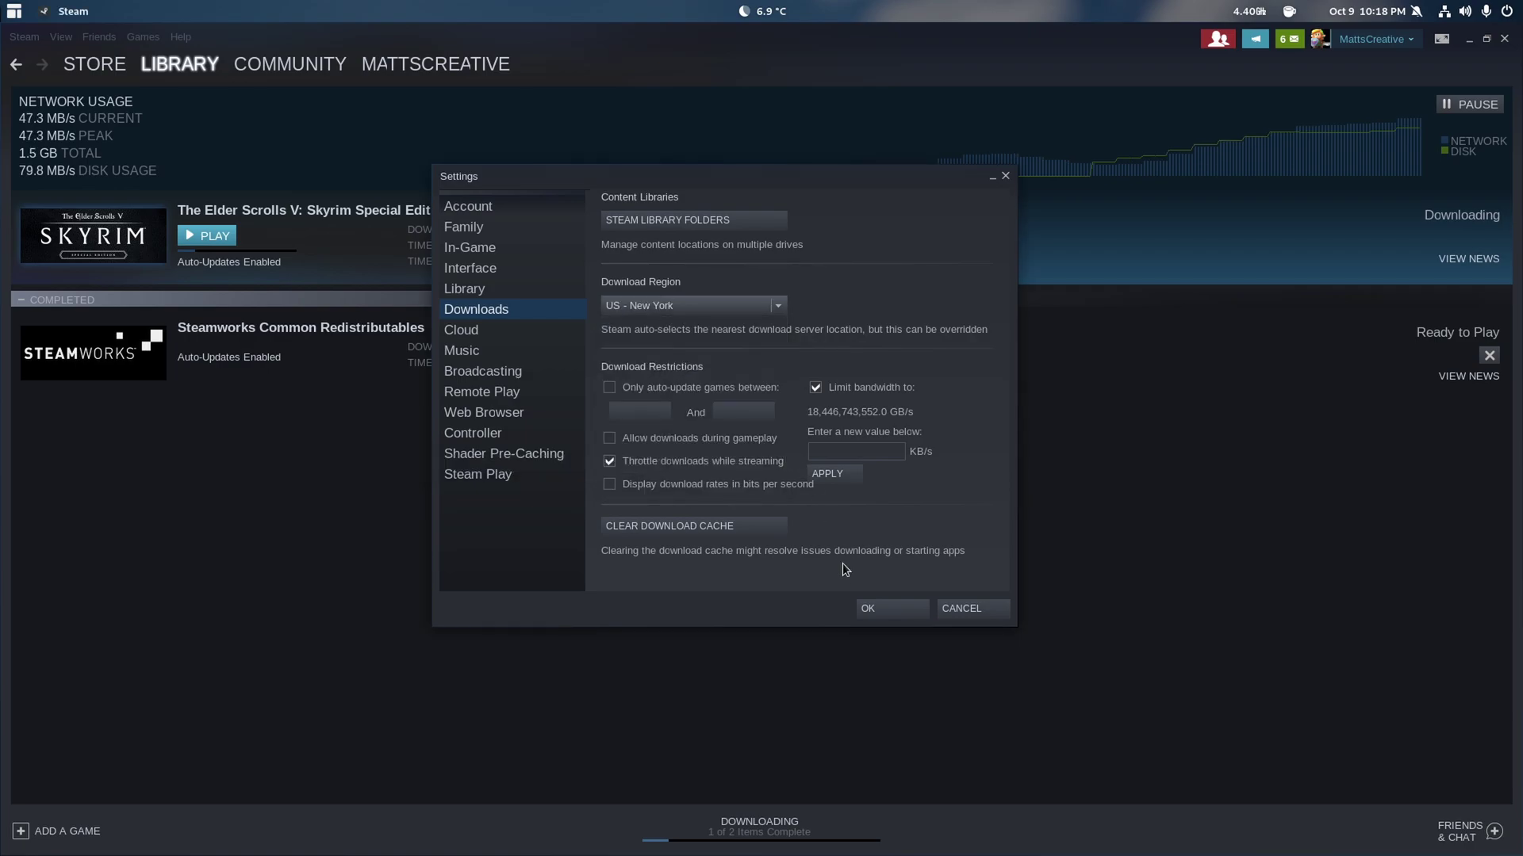
left_click(882, 611)
left_click(684, 455)
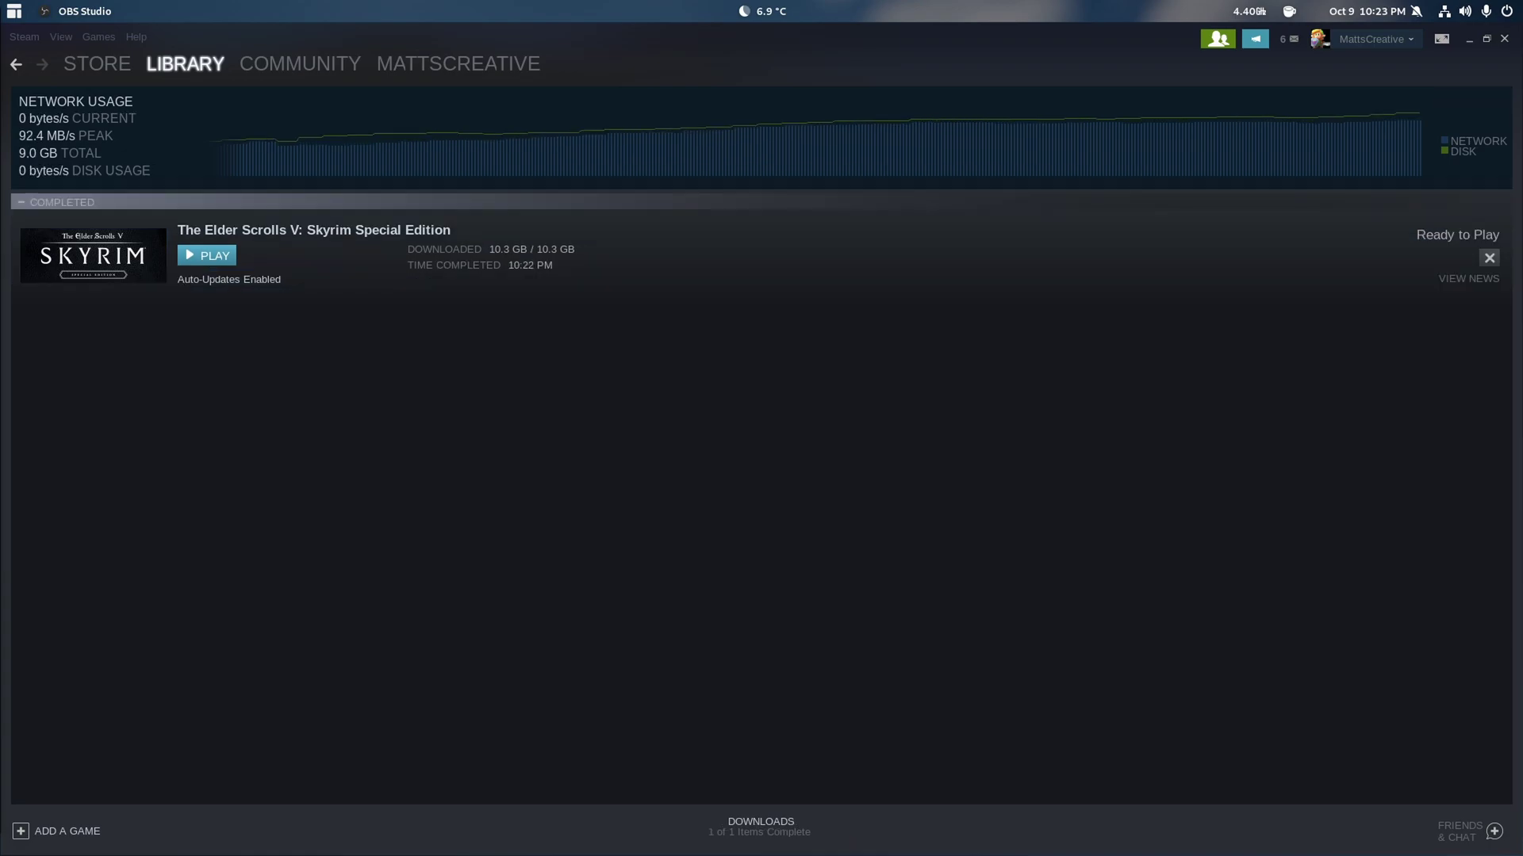
- Play Skyrim Special Edition and accept the Steam Play compatibility notice
left_click(208, 256)
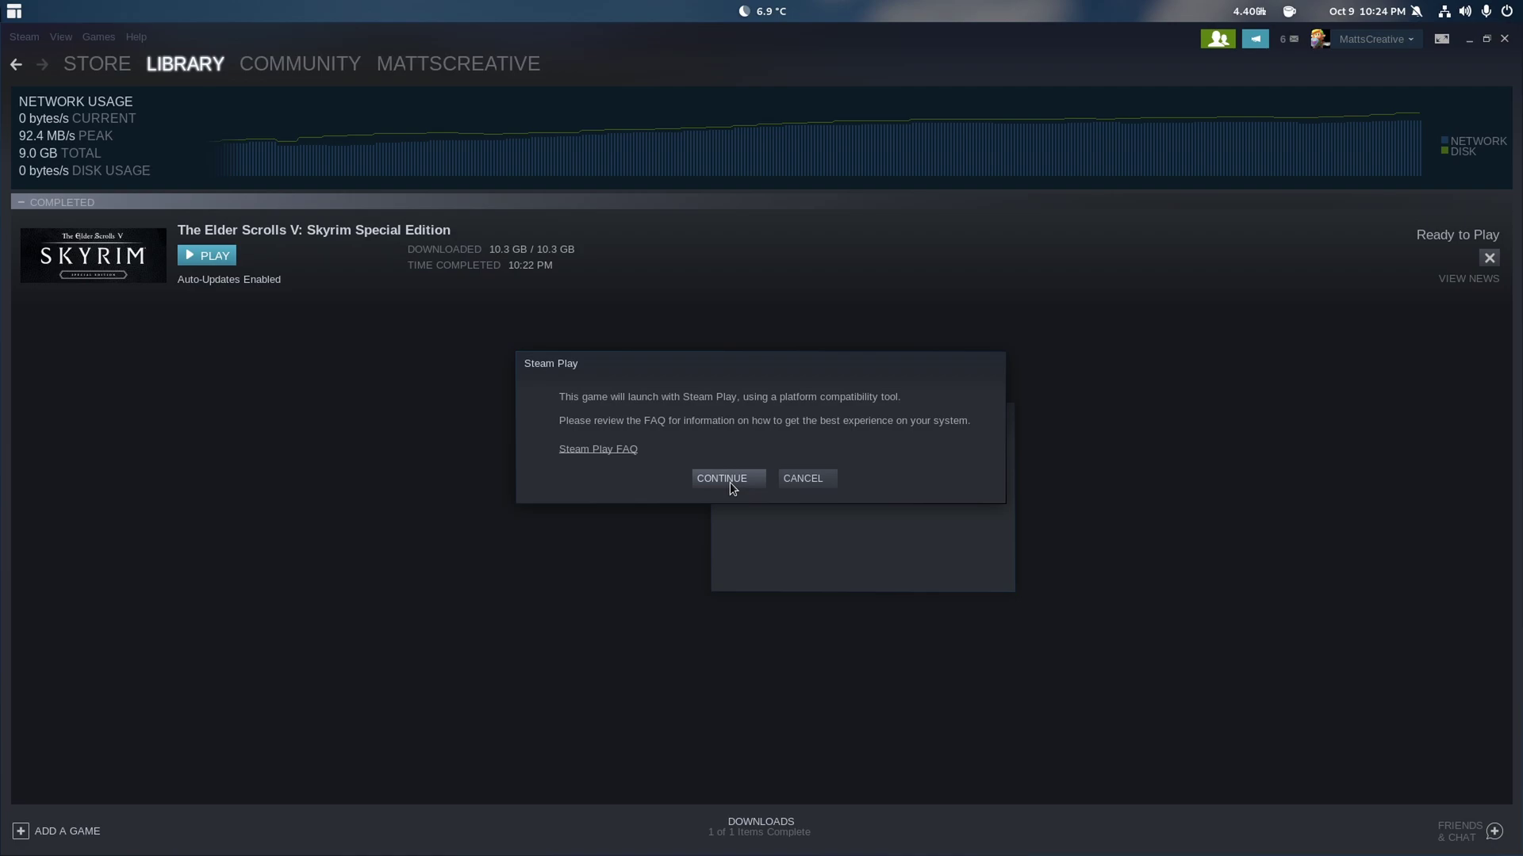
left_click(730, 481)
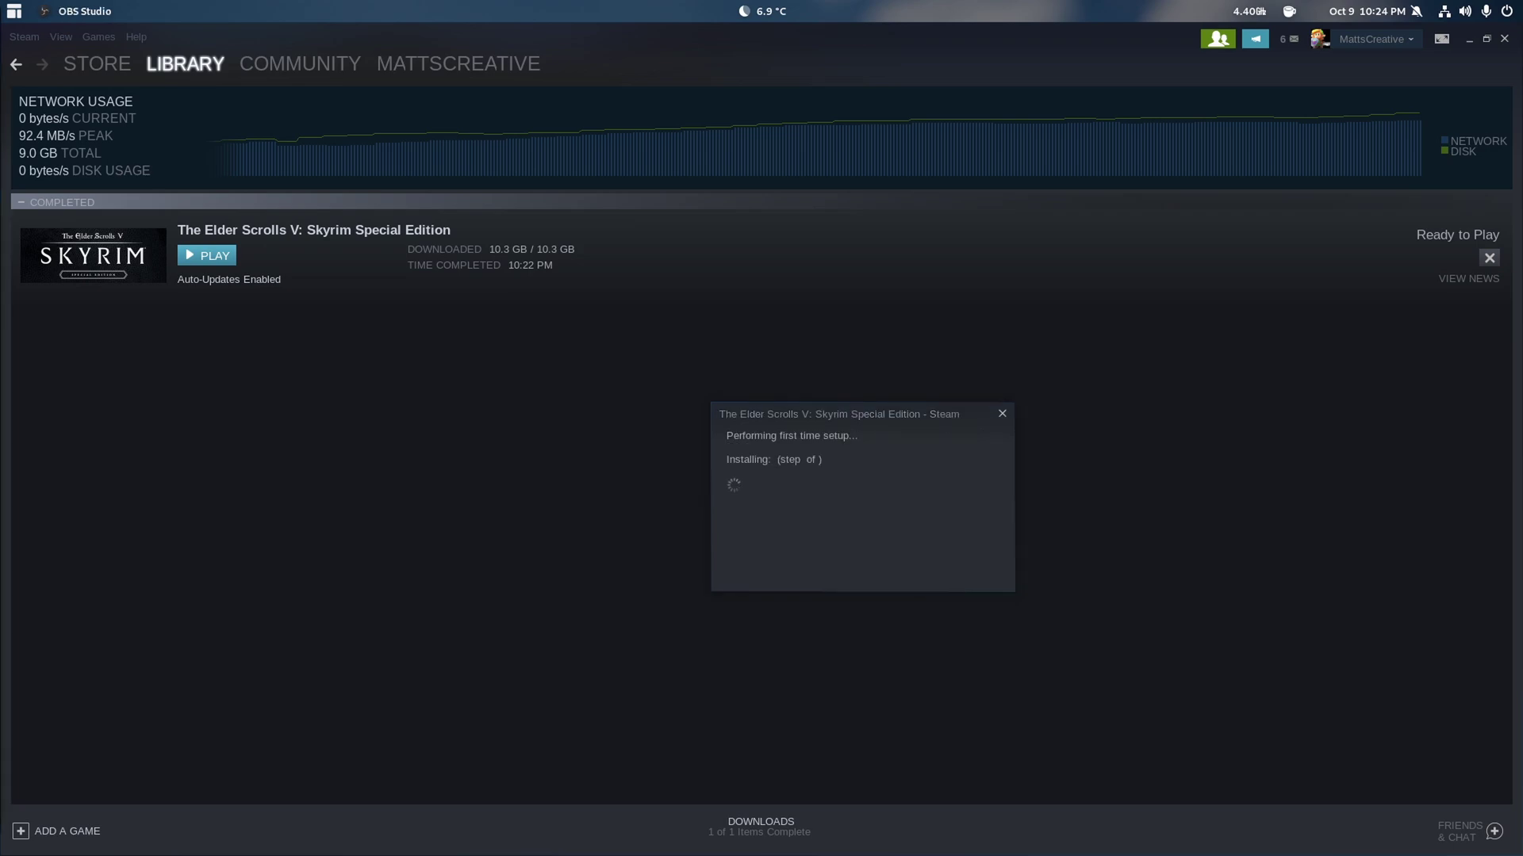
- Move the first-time setup window aside and raise the minimum CPU frequency to 4.400 GHz
left_click_drag(858, 412, 520, 360)
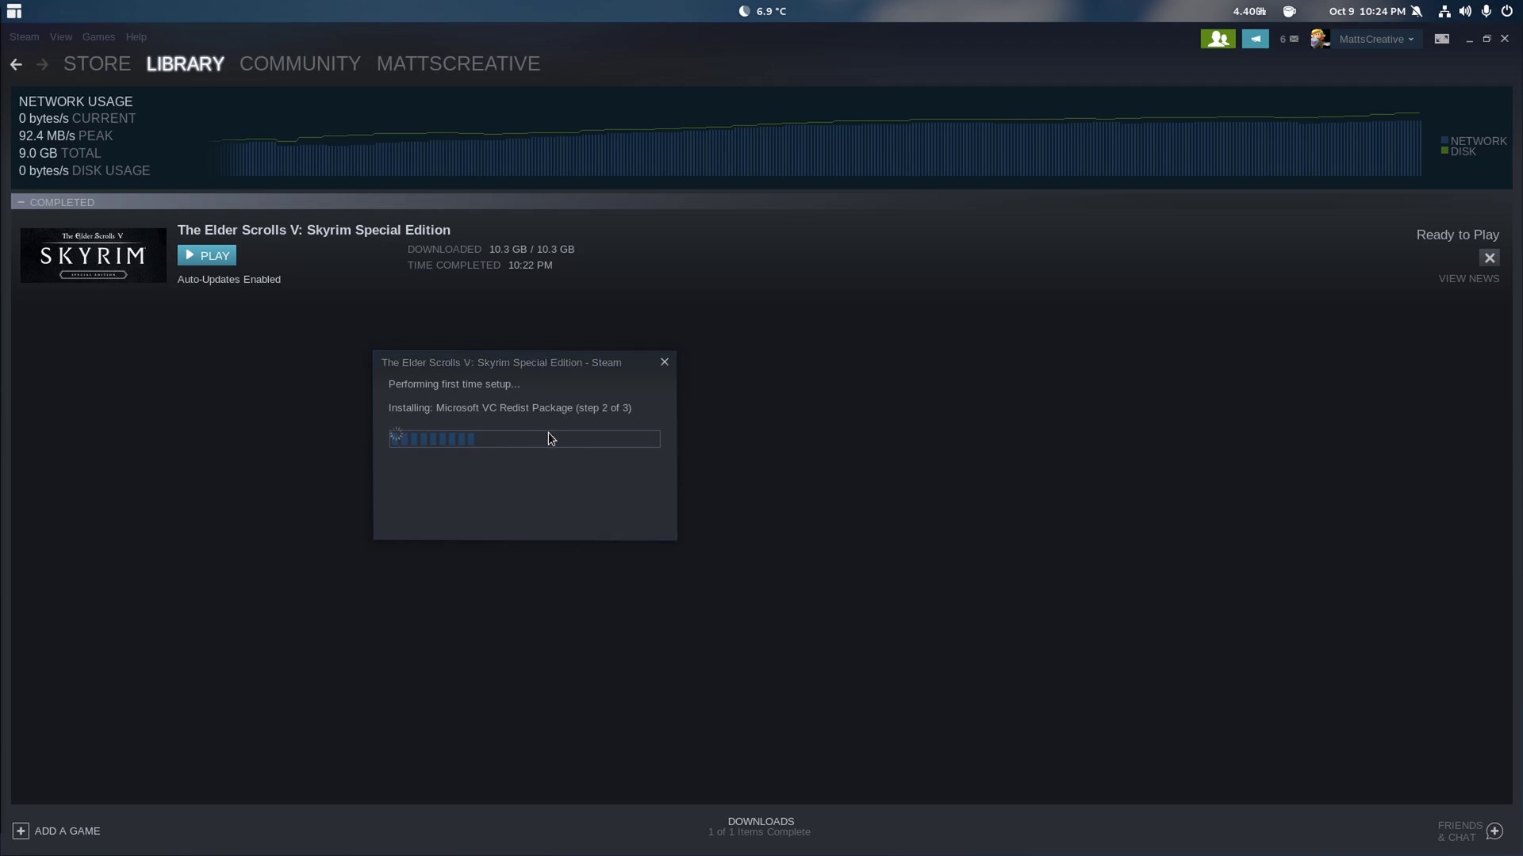
left_click(577, 474)
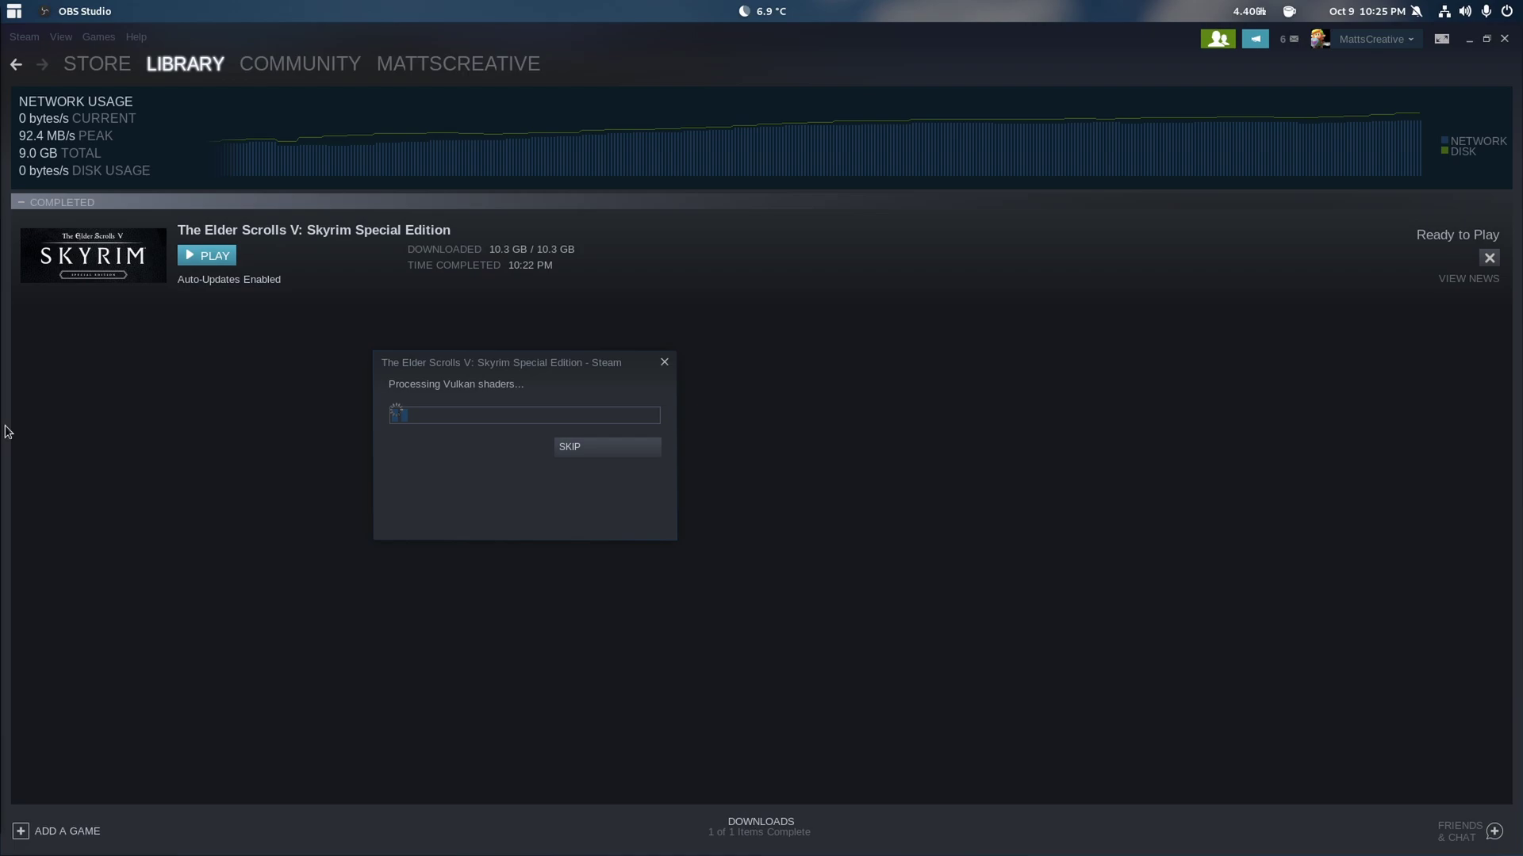
left_click(1249, 17)
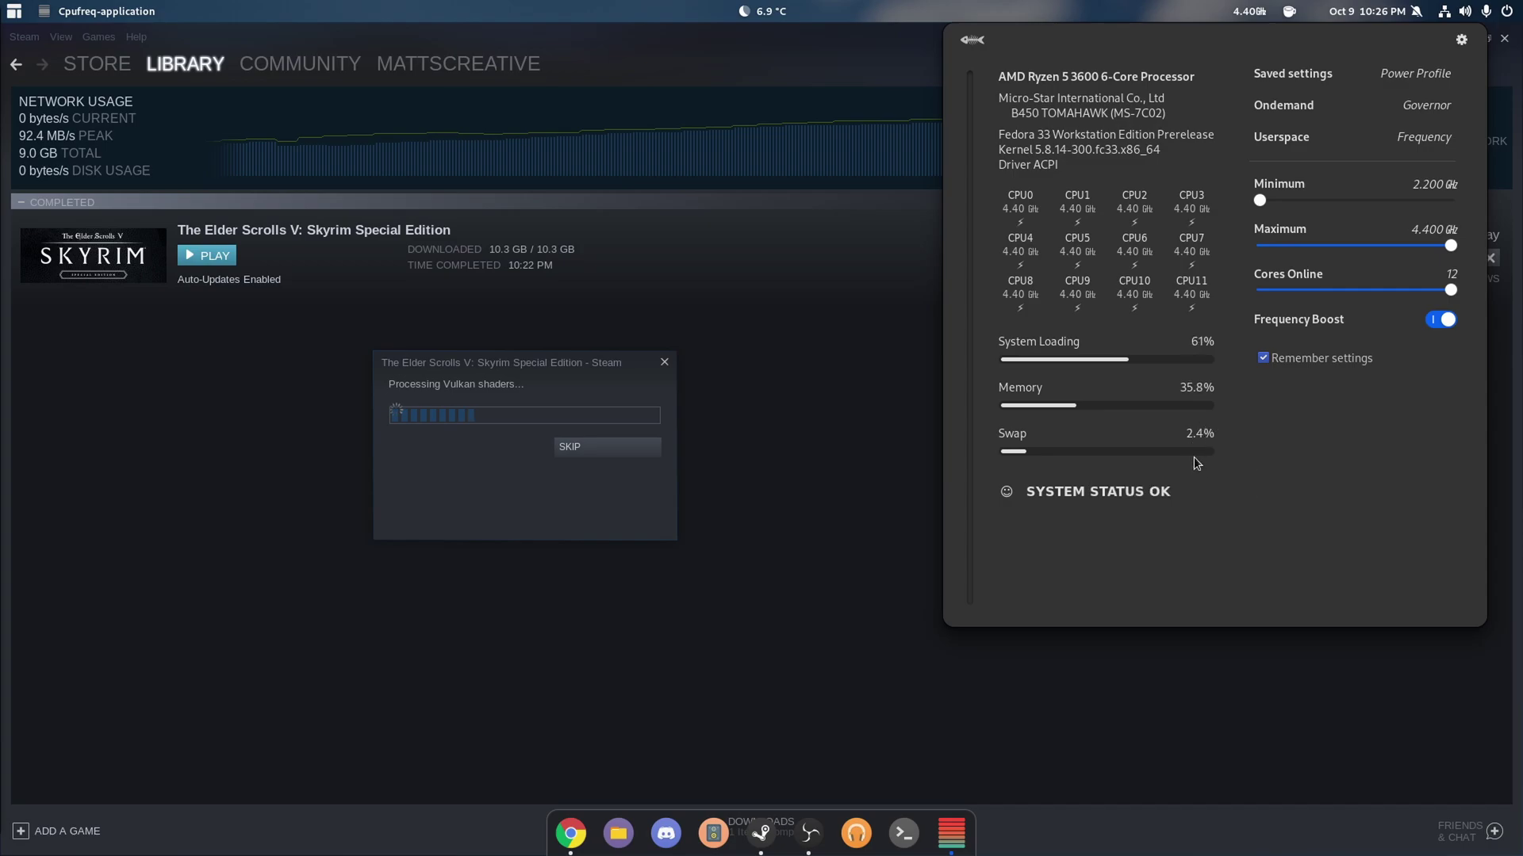
mouse_move(1193, 458)
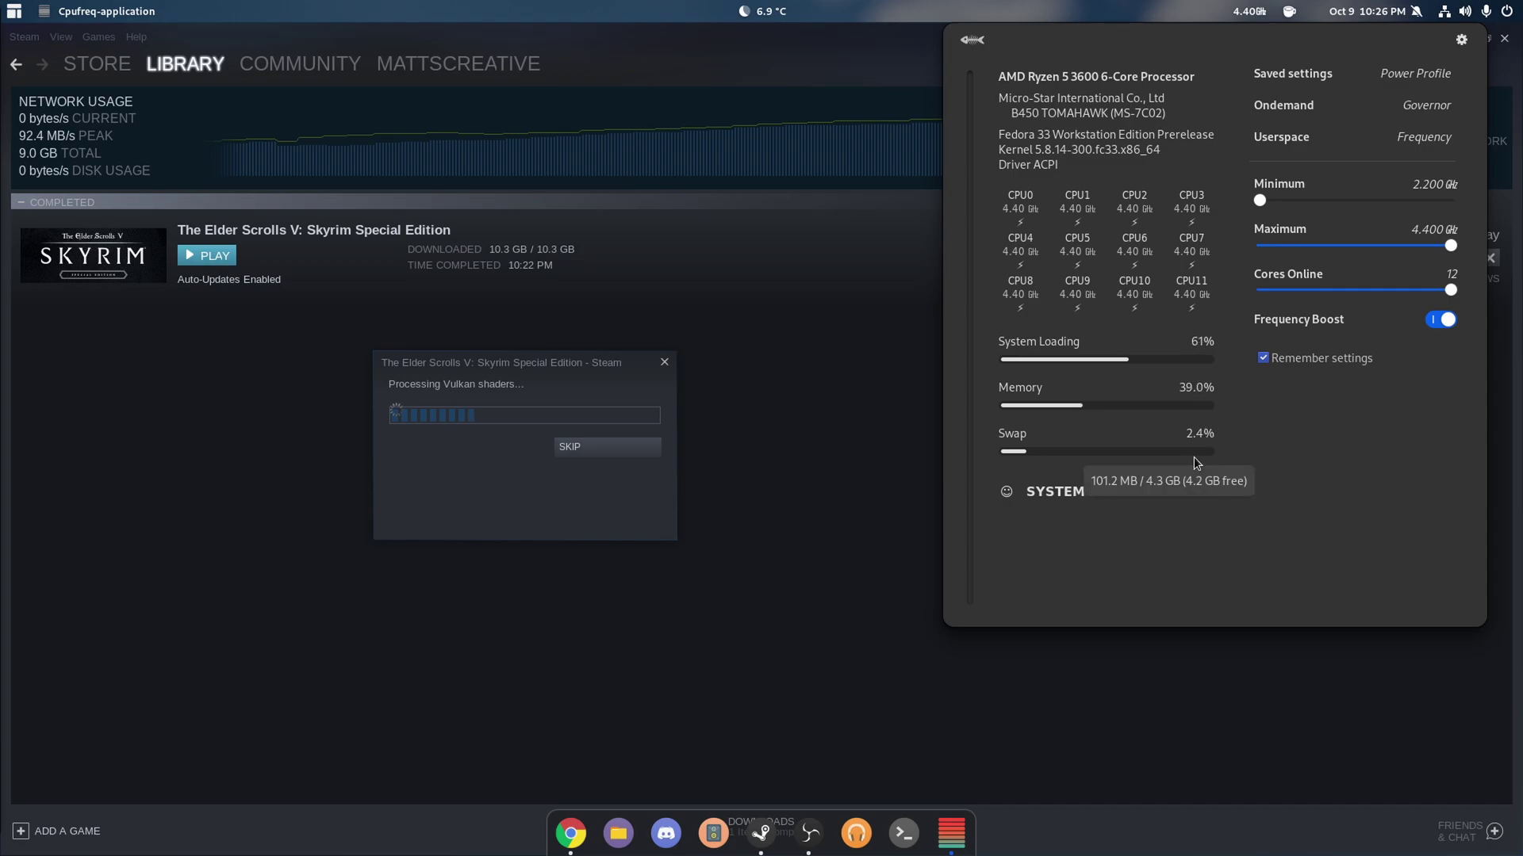
mouse_move(1194, 403)
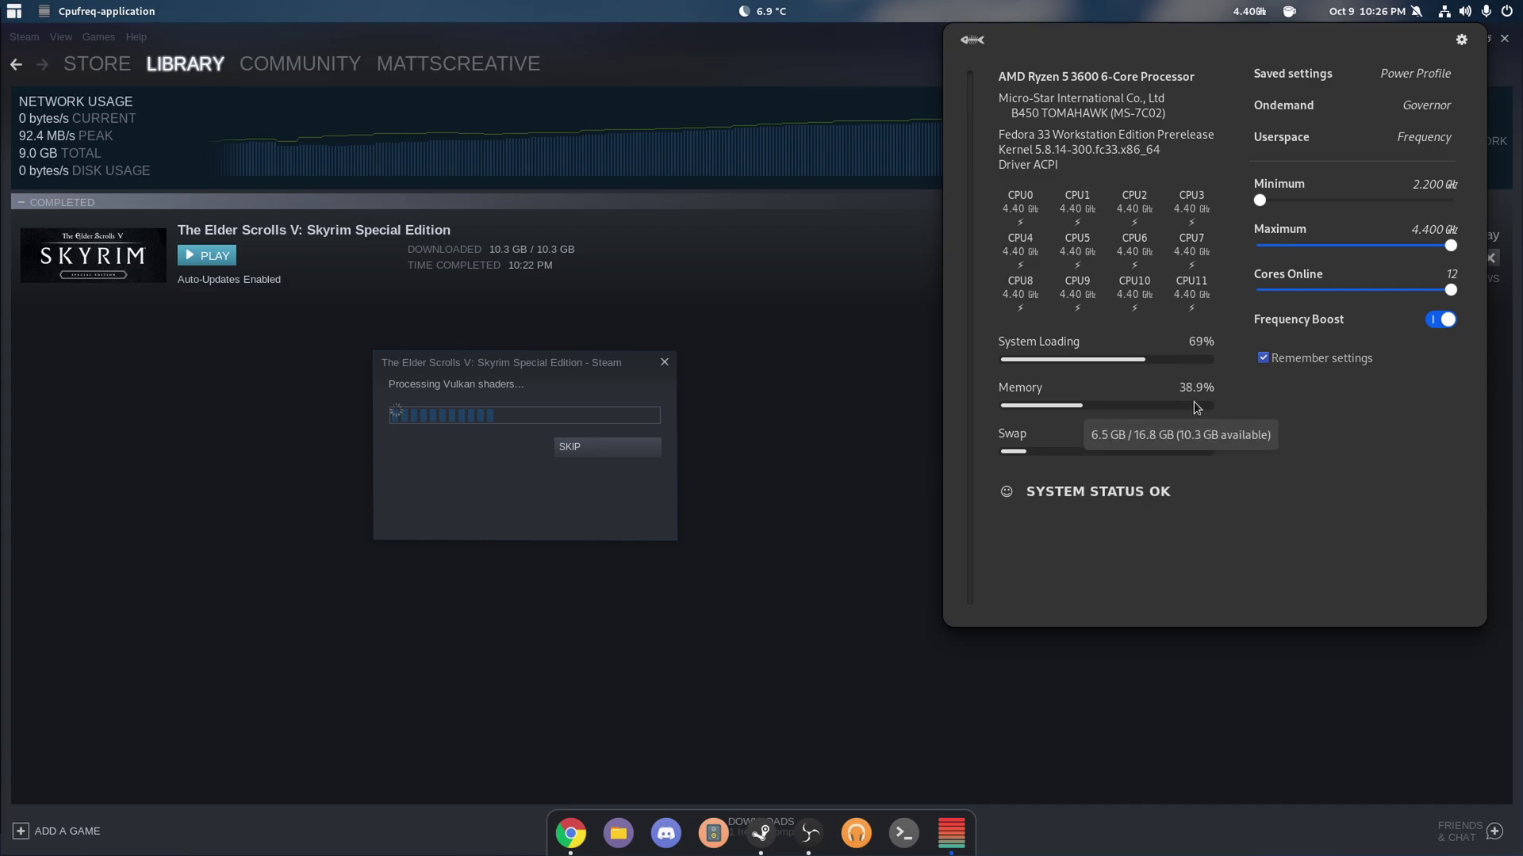
mouse_move(1191, 369)
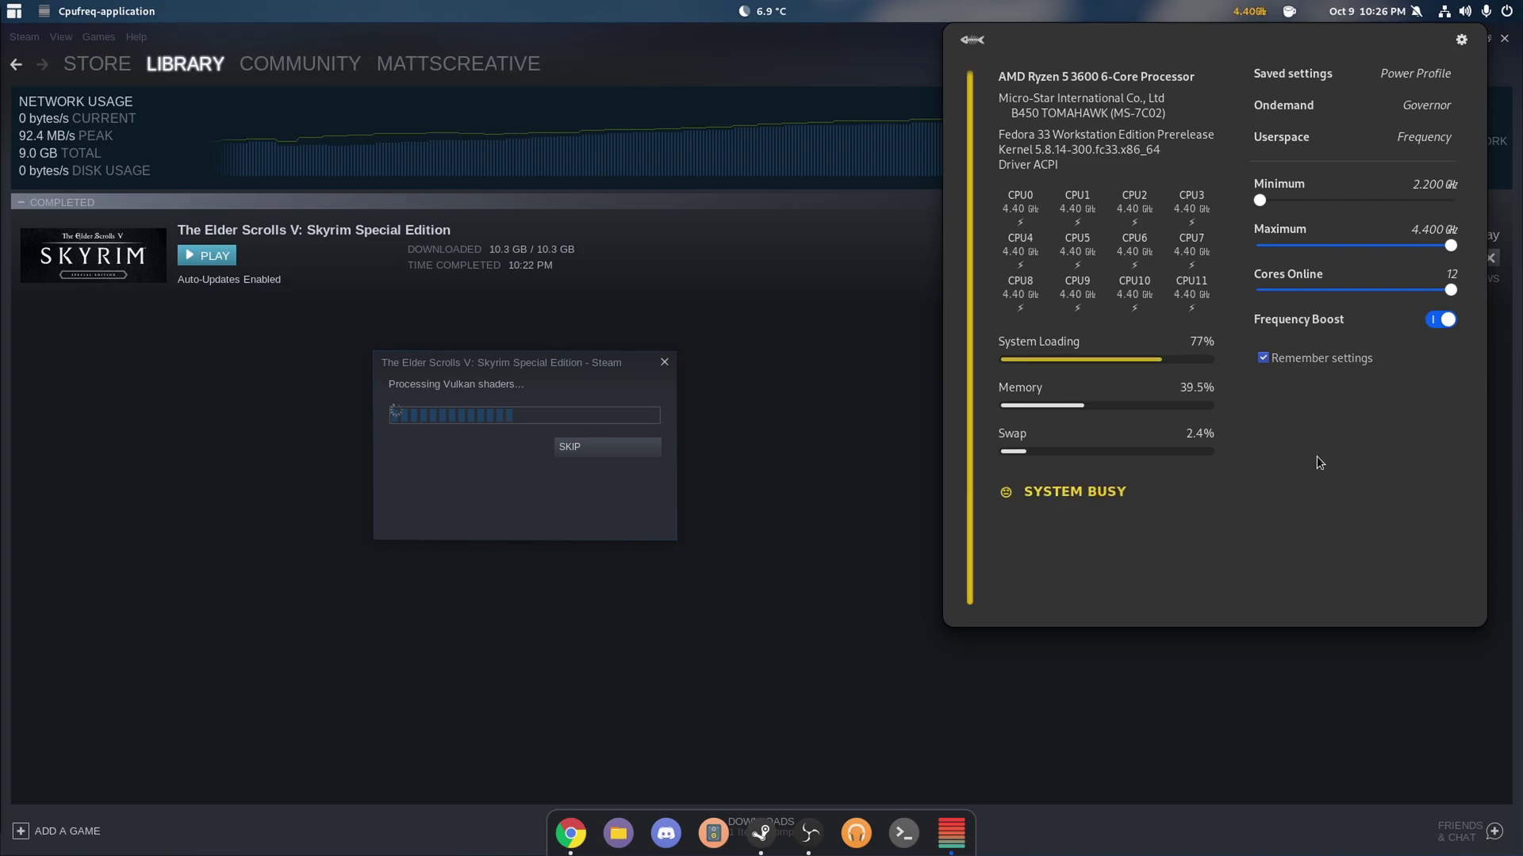
left_click_drag(1262, 199, 1472, 219)
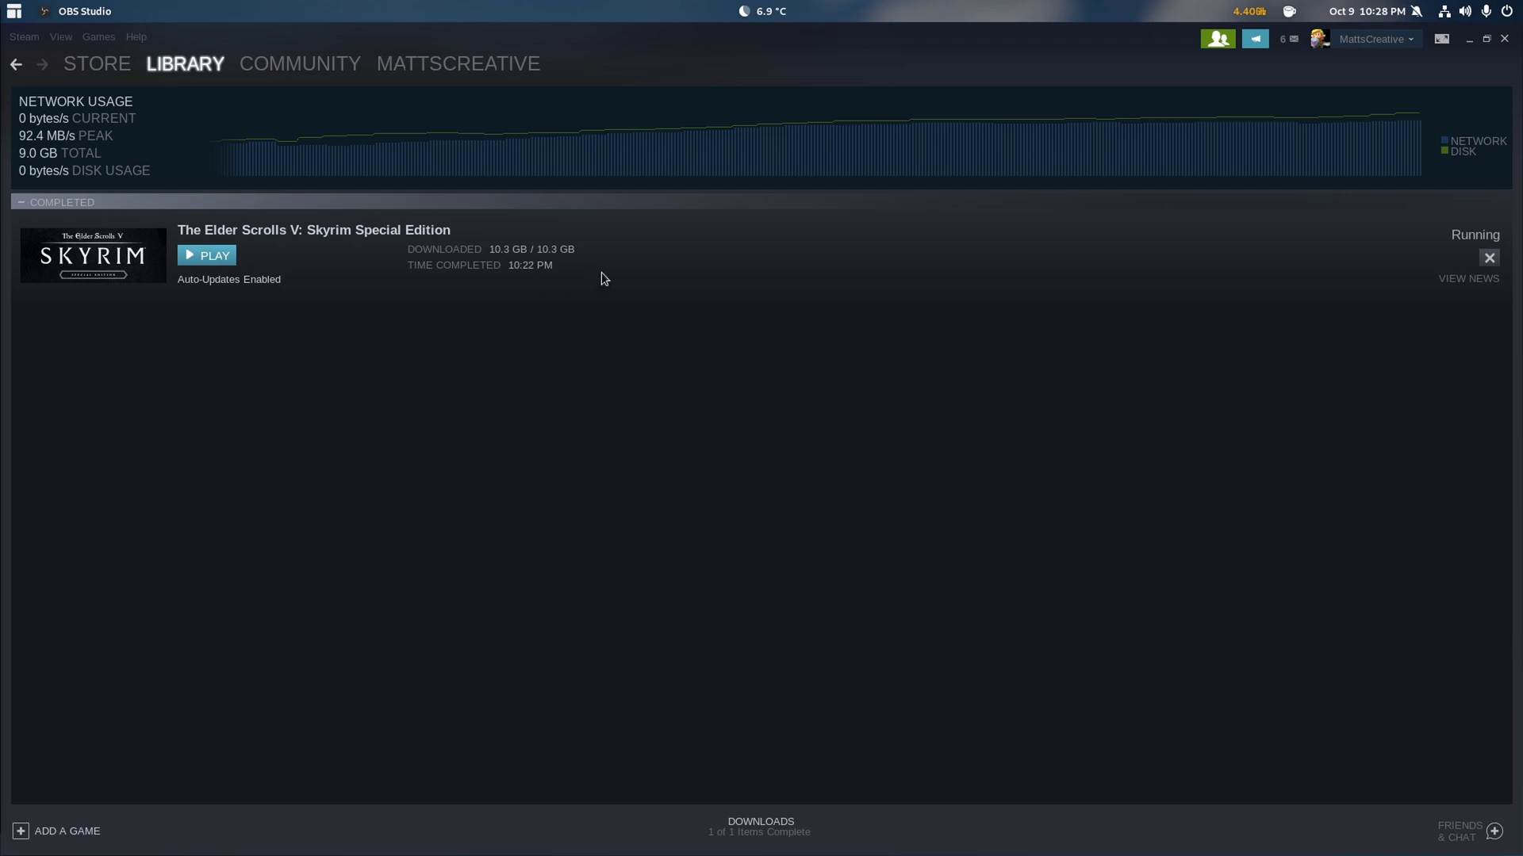
- Minimise Steam and dismiss the Skyrim launcher's video hardware detection notice
left_click(1471, 40)
left_click(1471, 40)
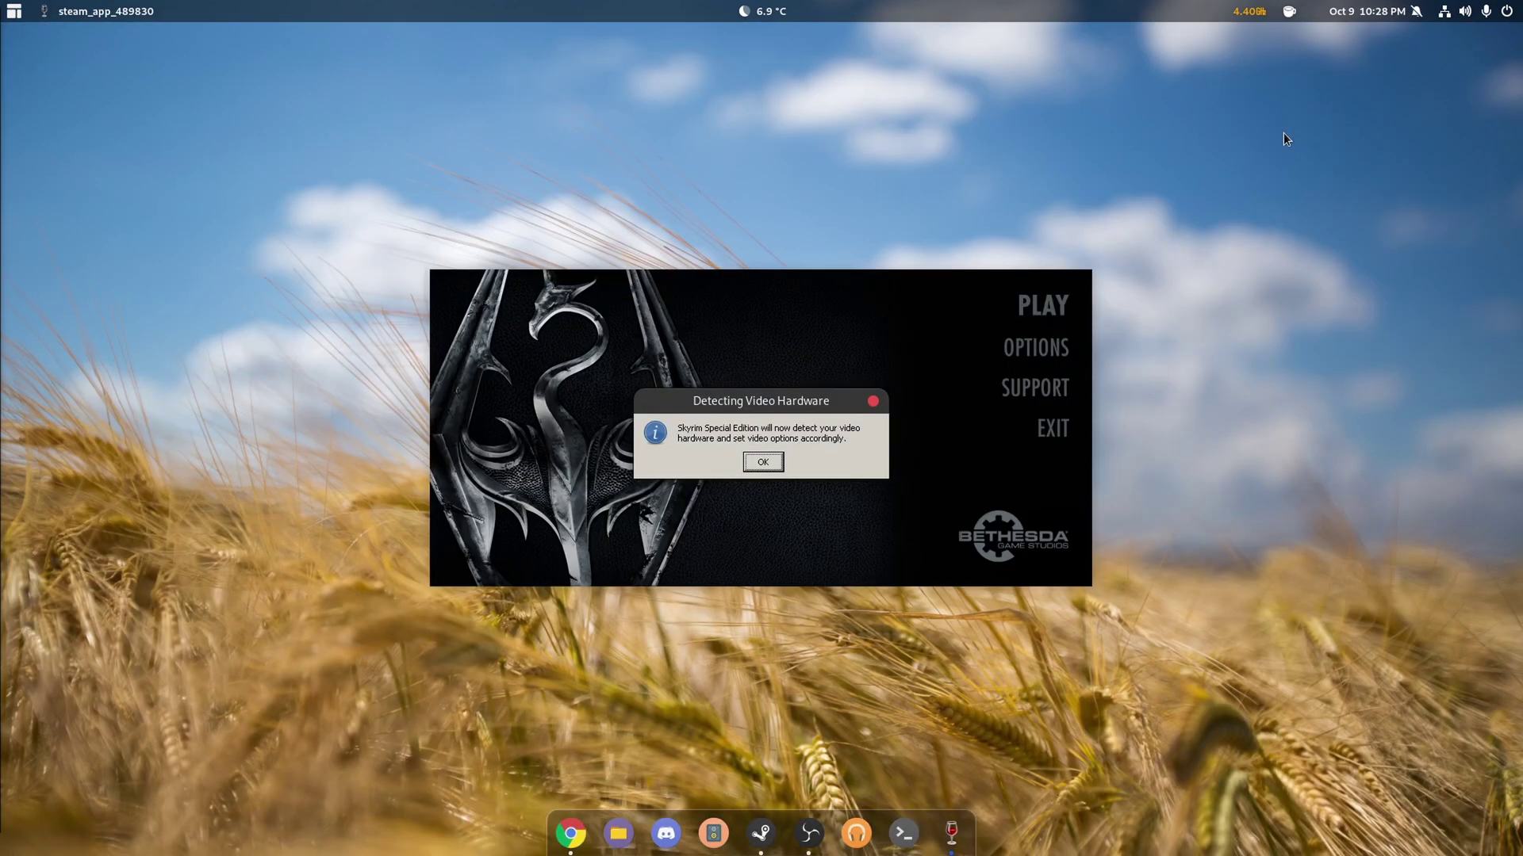
left_click(773, 467)
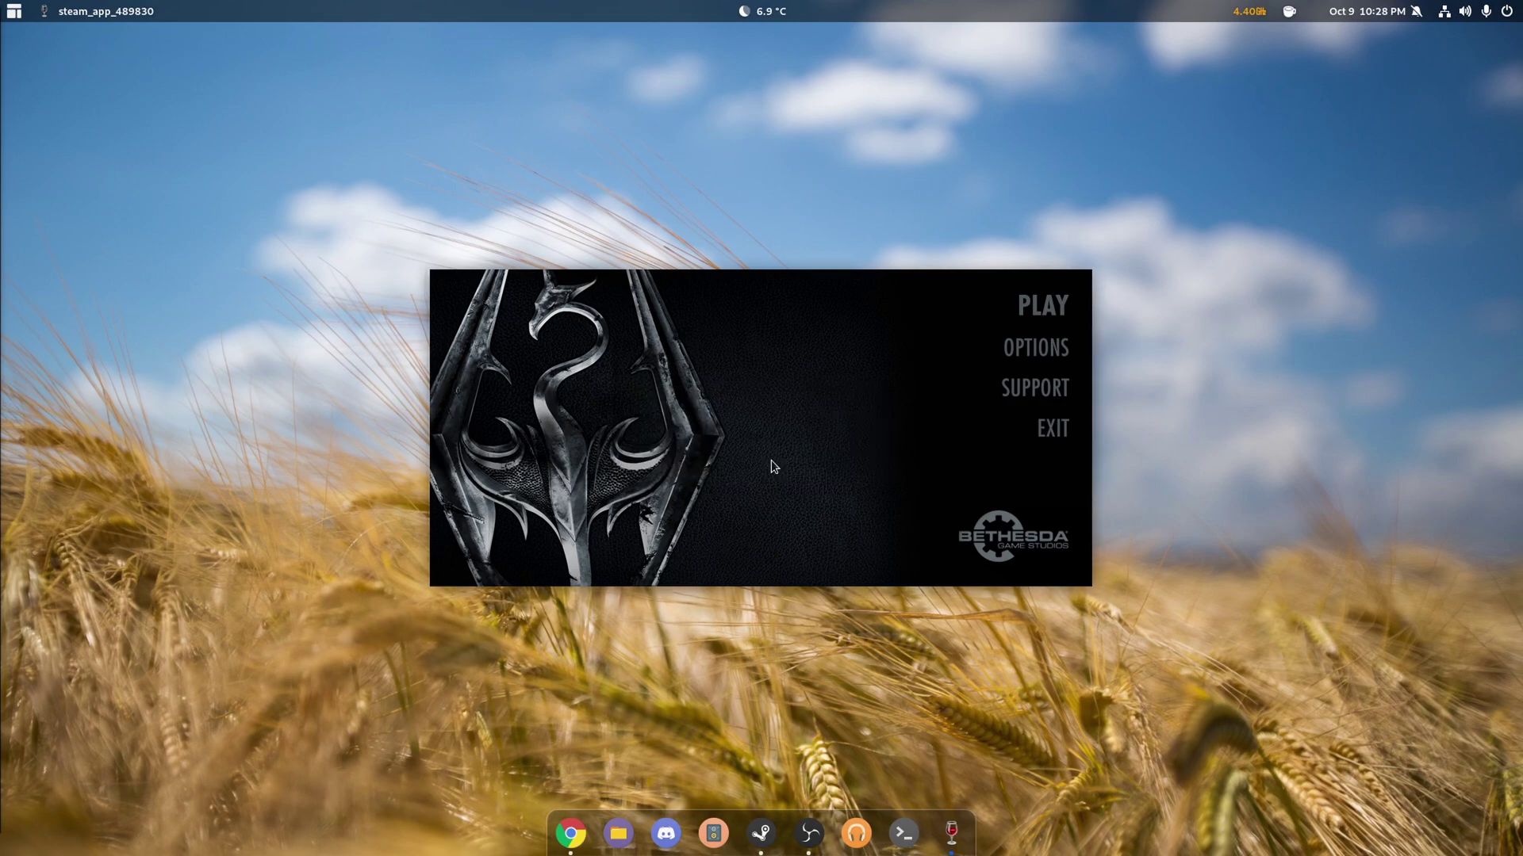
- Keep Ultra shadow quality in the advanced graphics settings and confirm the 1920x1080 options
left_click(1036, 349)
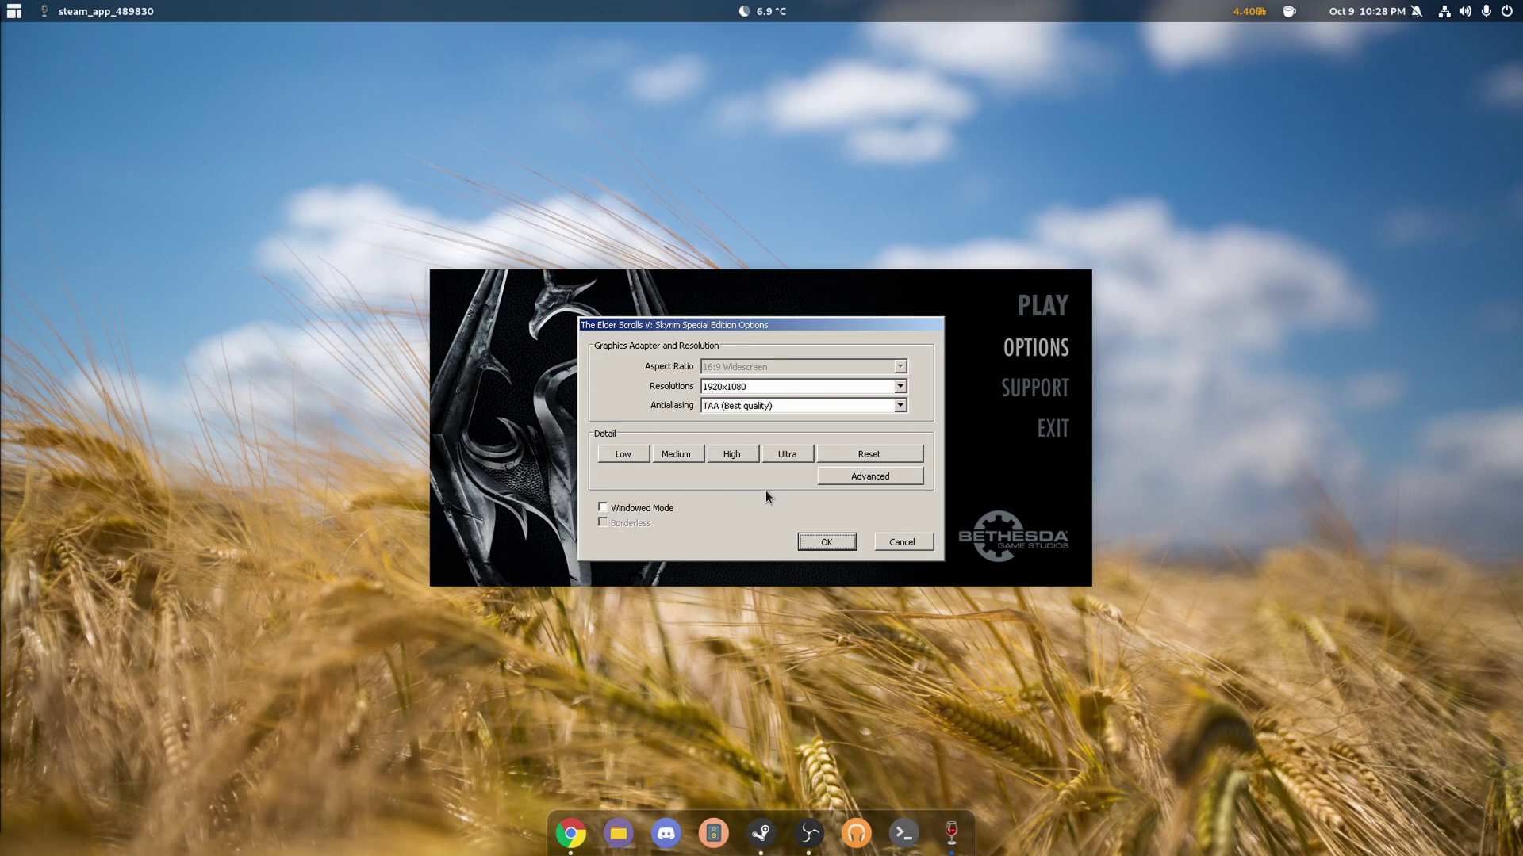
left_click(853, 482)
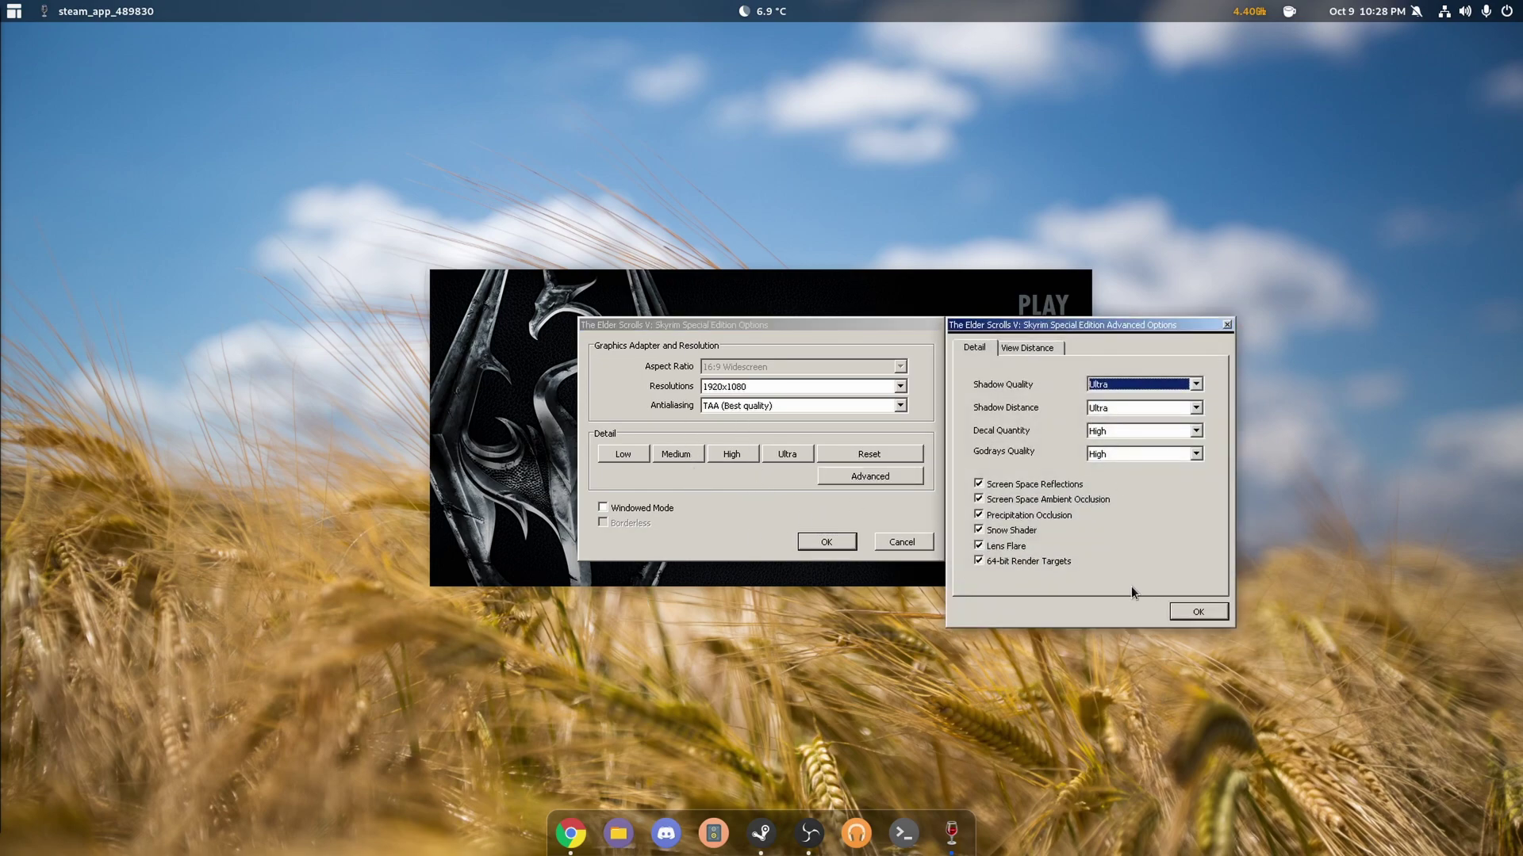
left_click(1198, 611)
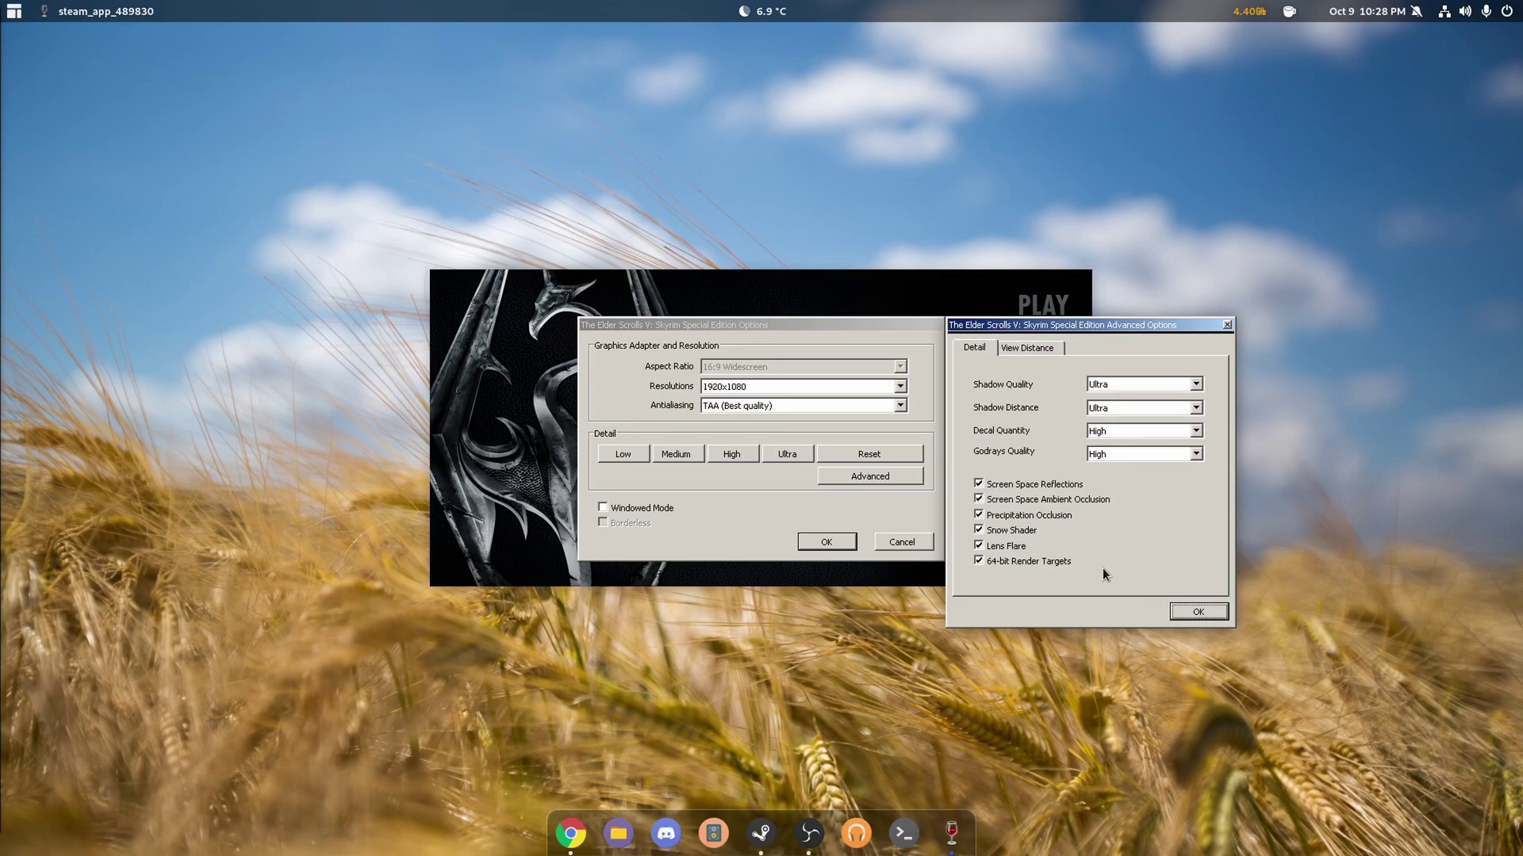
left_click(1194, 611)
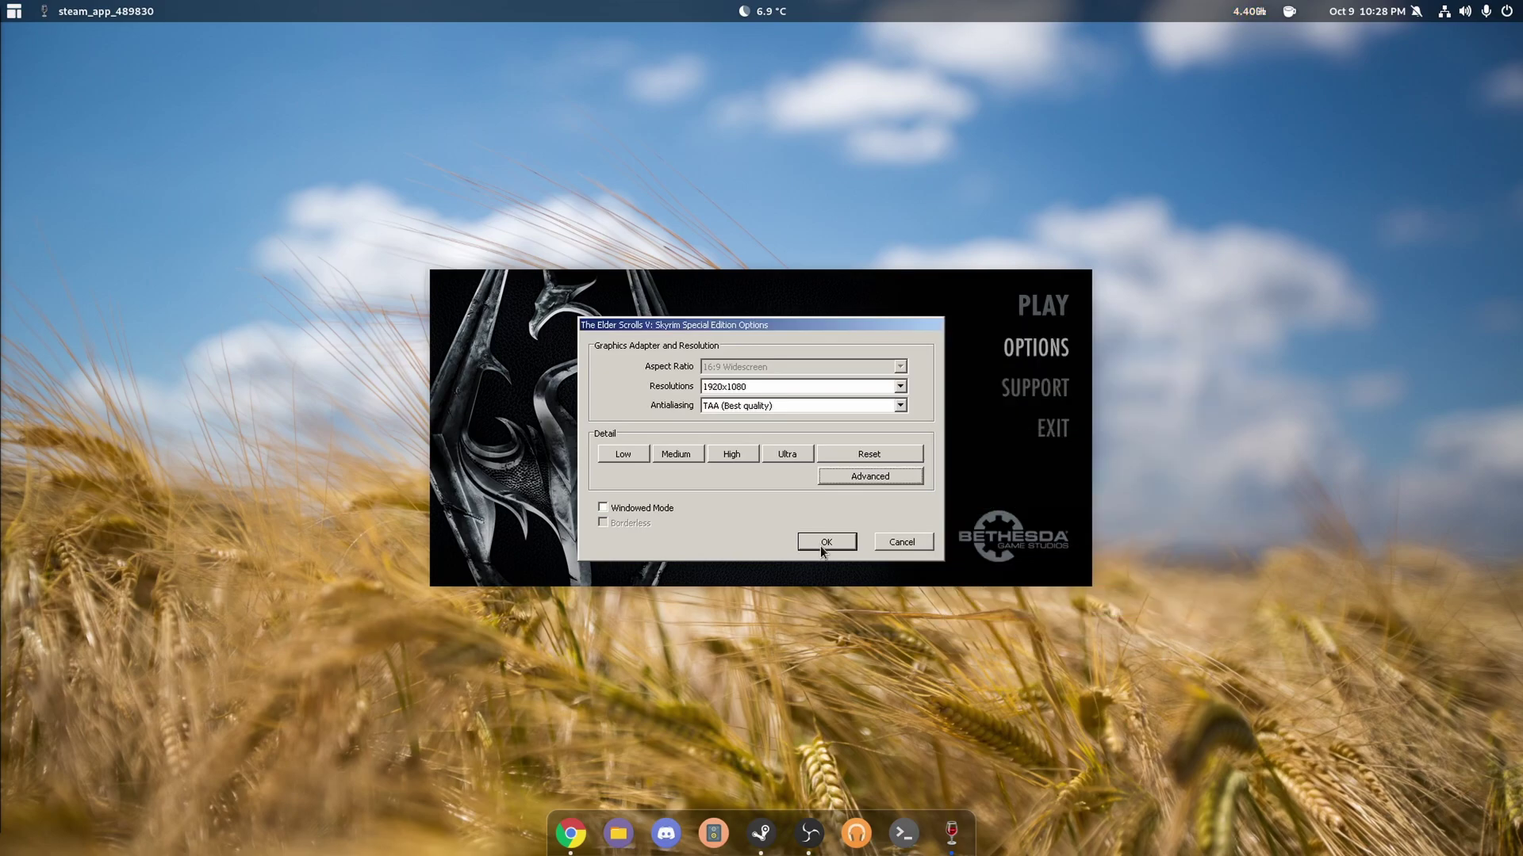
left_click(826, 543)
- Start the game, toggle the Steam overlay with Shift+Tab, and continue the level 12 save
key("Escape")
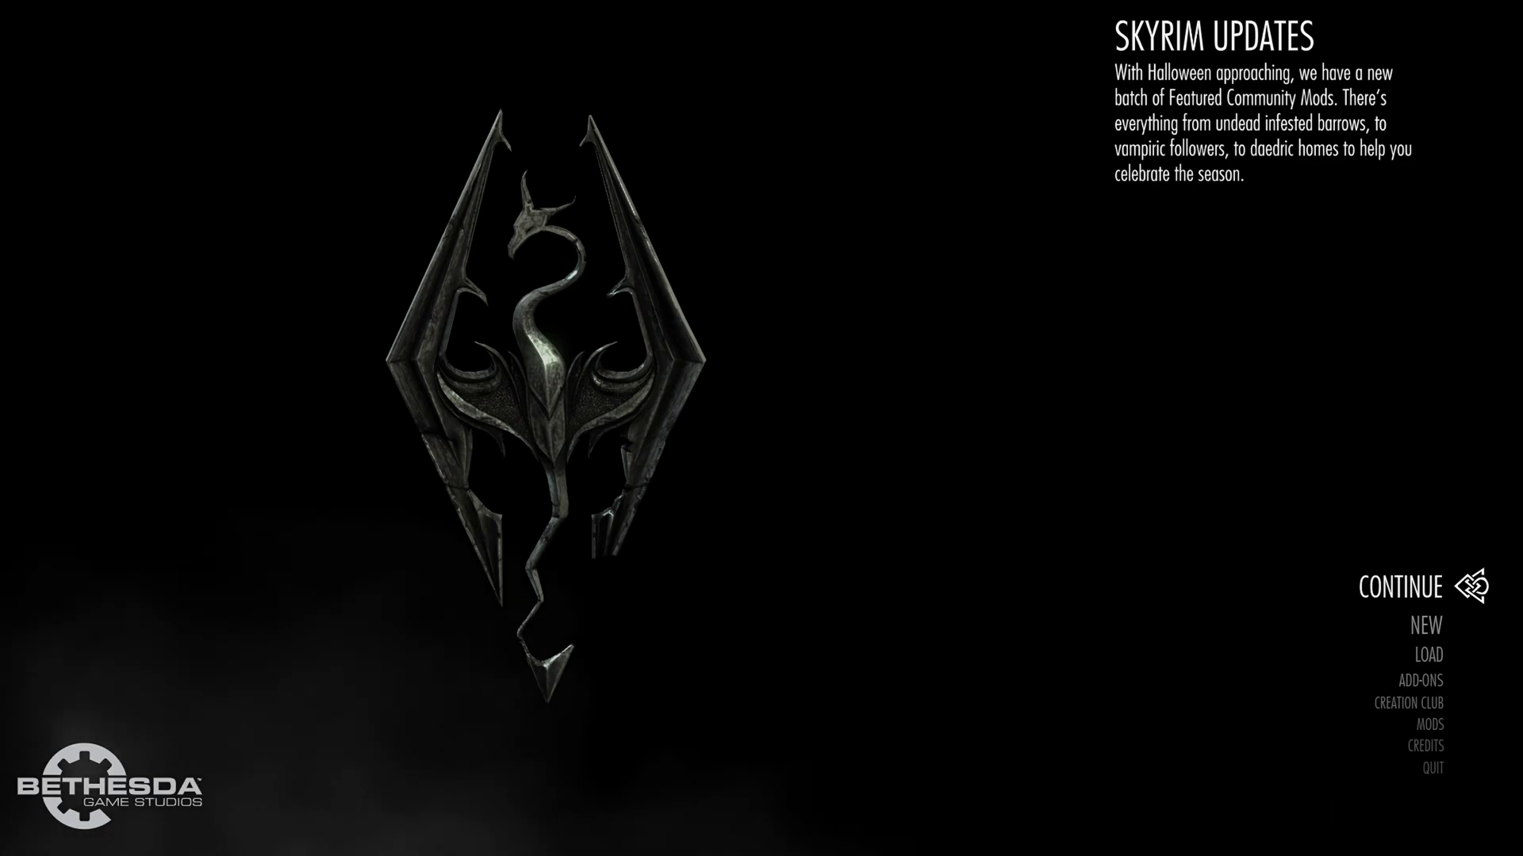
key("shift+Tab")
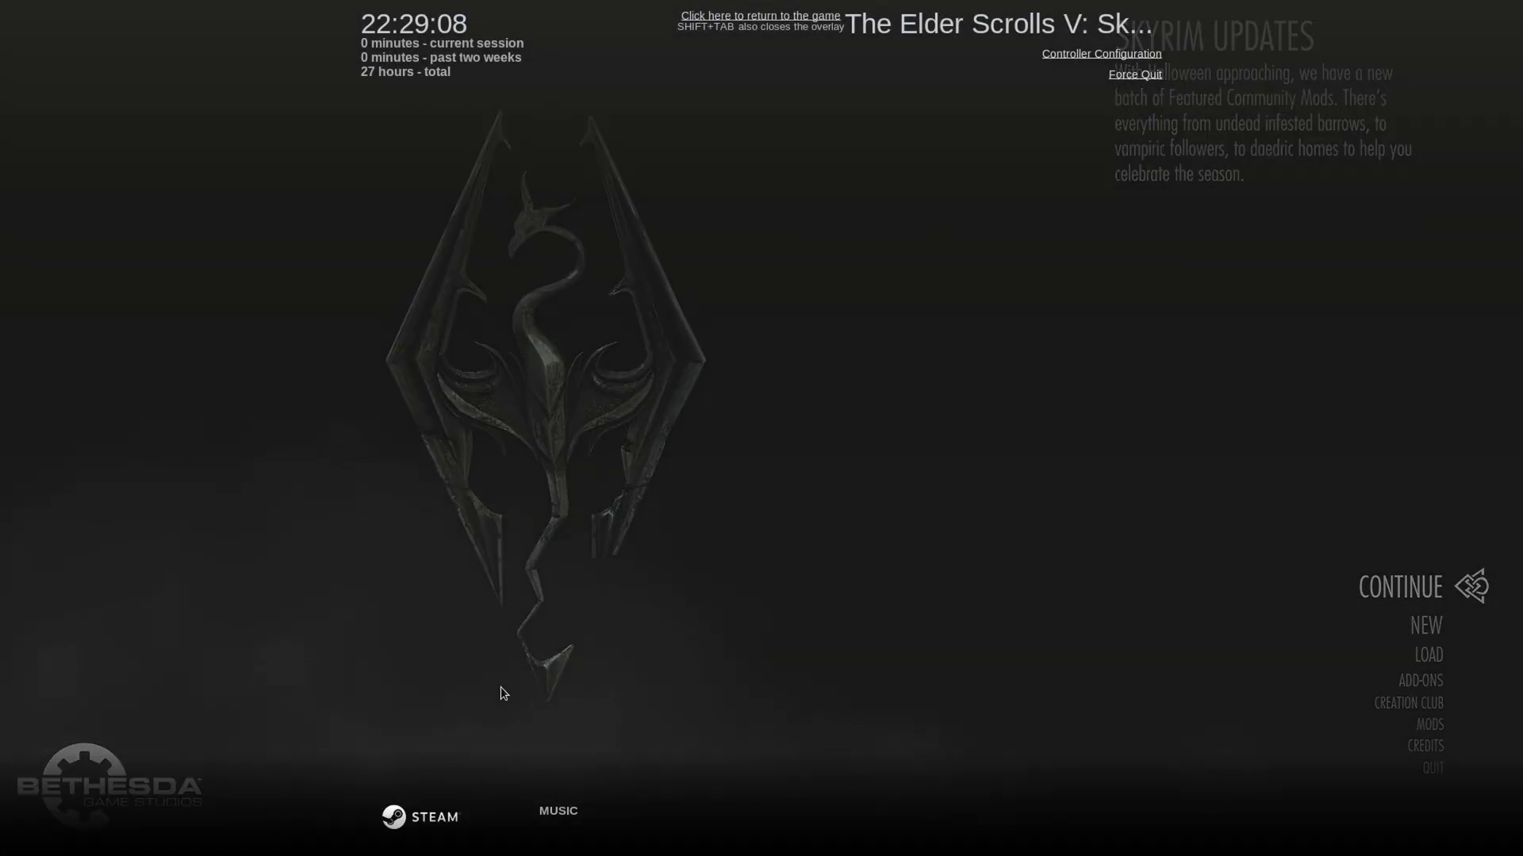
left_click(762, 16)
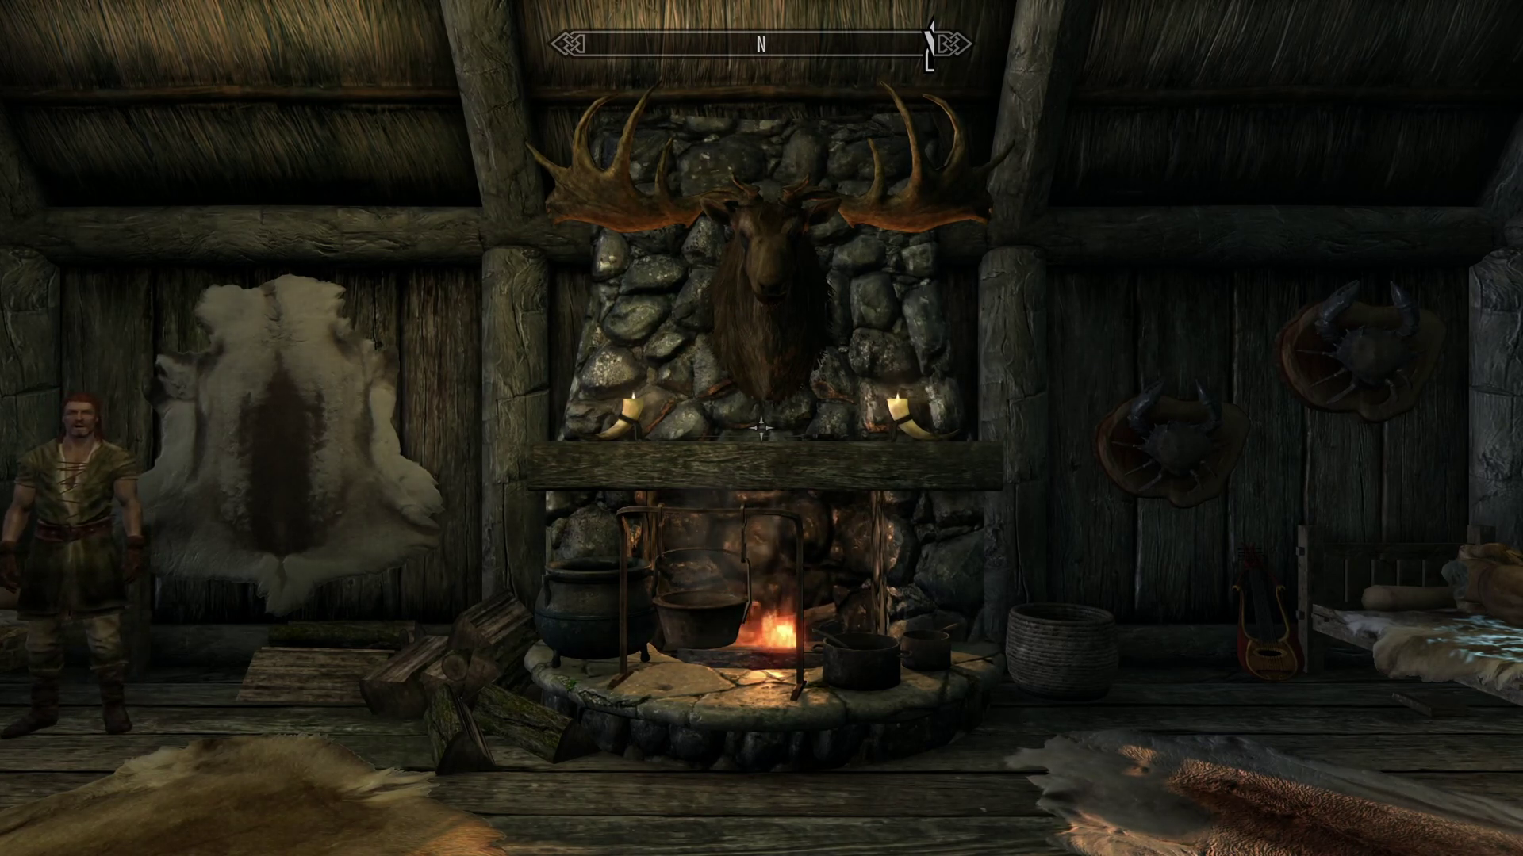
- Draw the two-handed weapon, turn toward the nearby man, and swing at him
key("r")
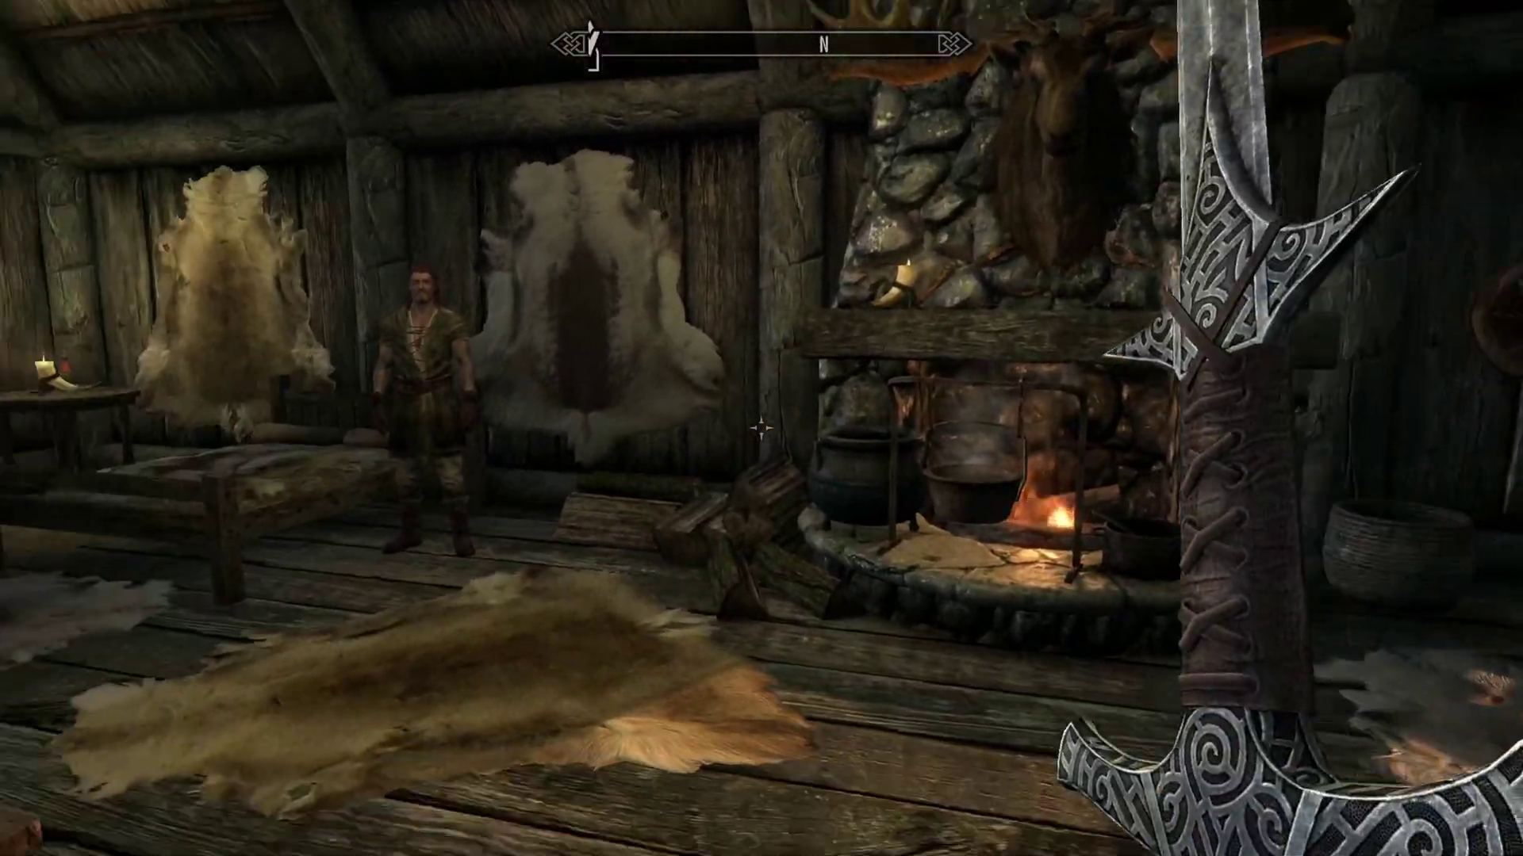
key("w")
left_click(761, 429)
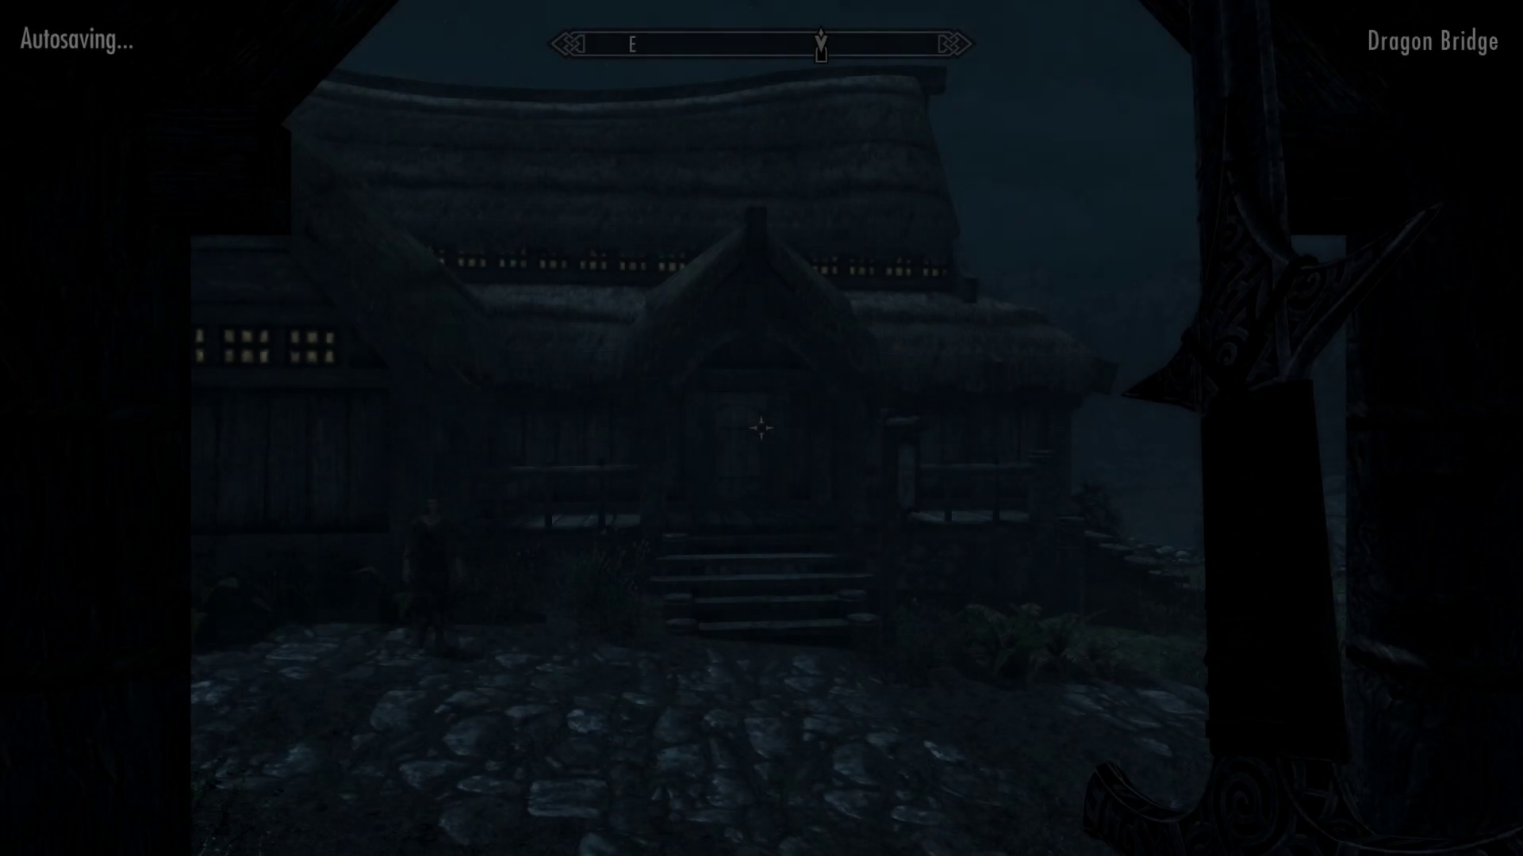
- Walk past the thatched house and campfire onto the cobbled bridge, briefly using third-person view
key("w")
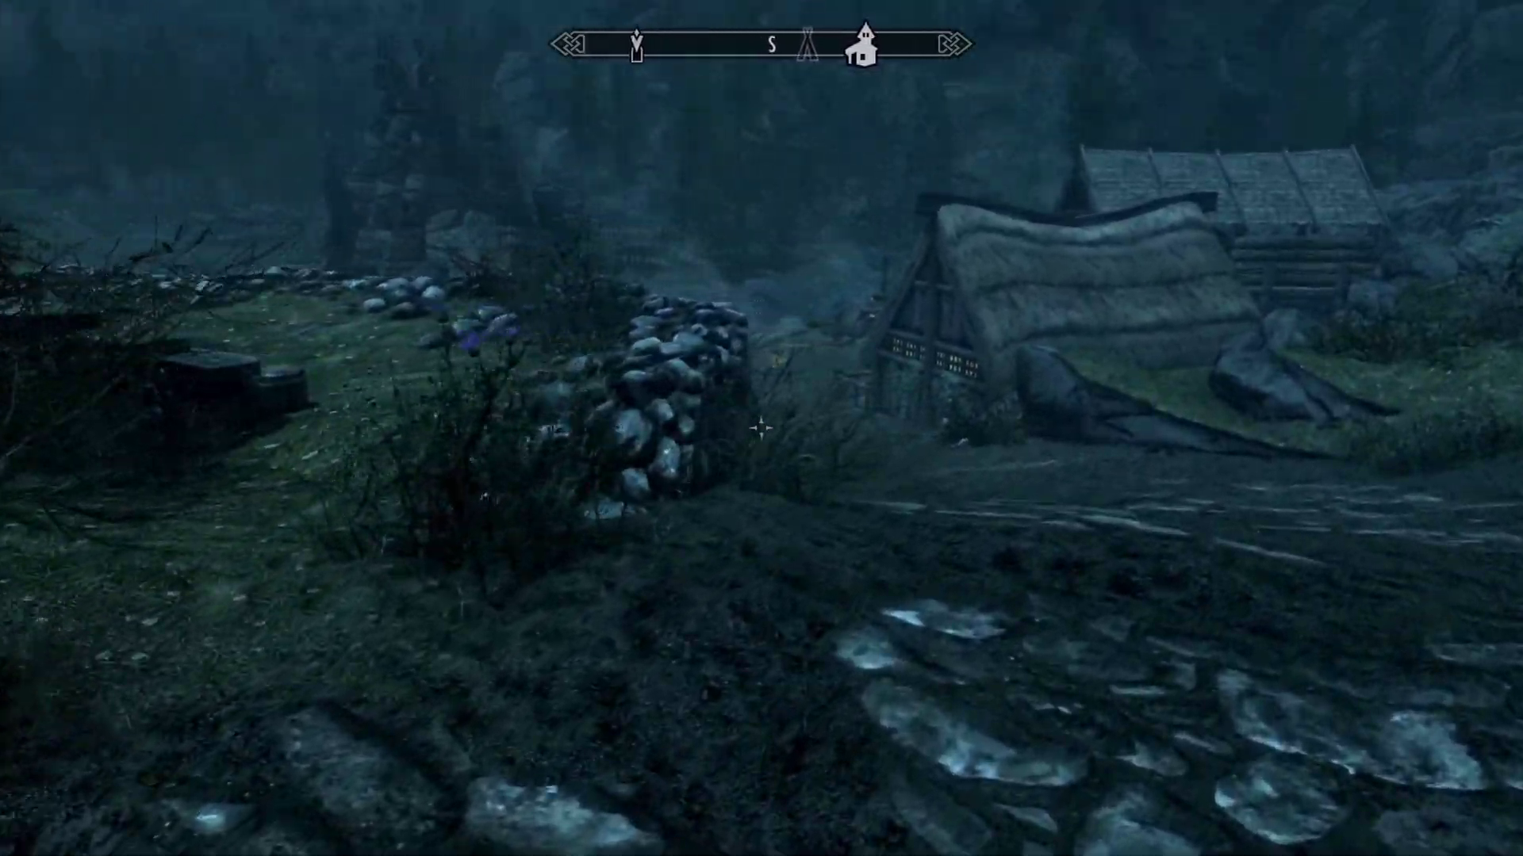
key("f")
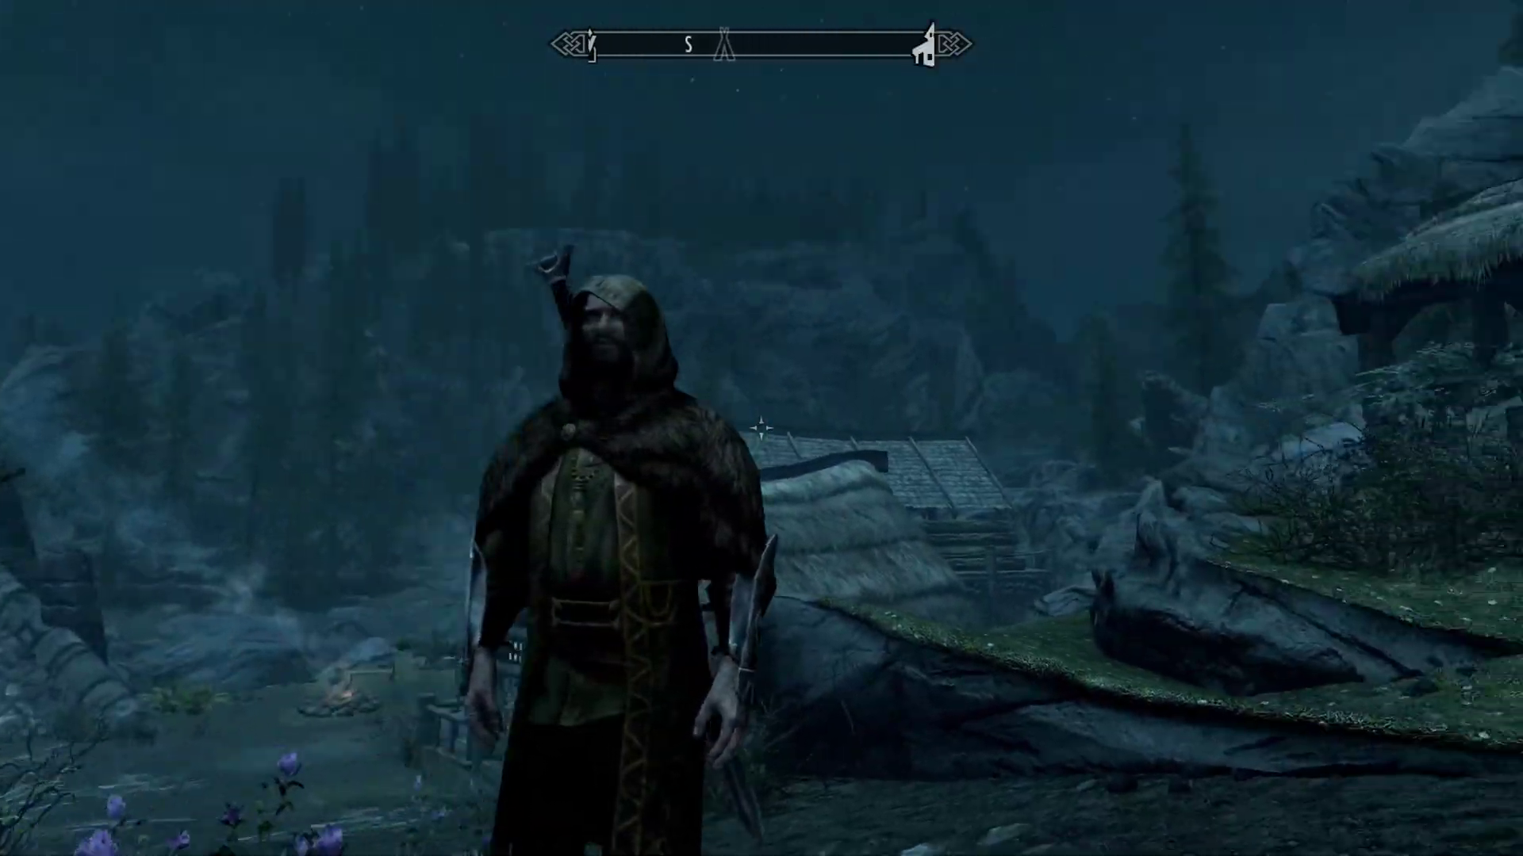
key("w")
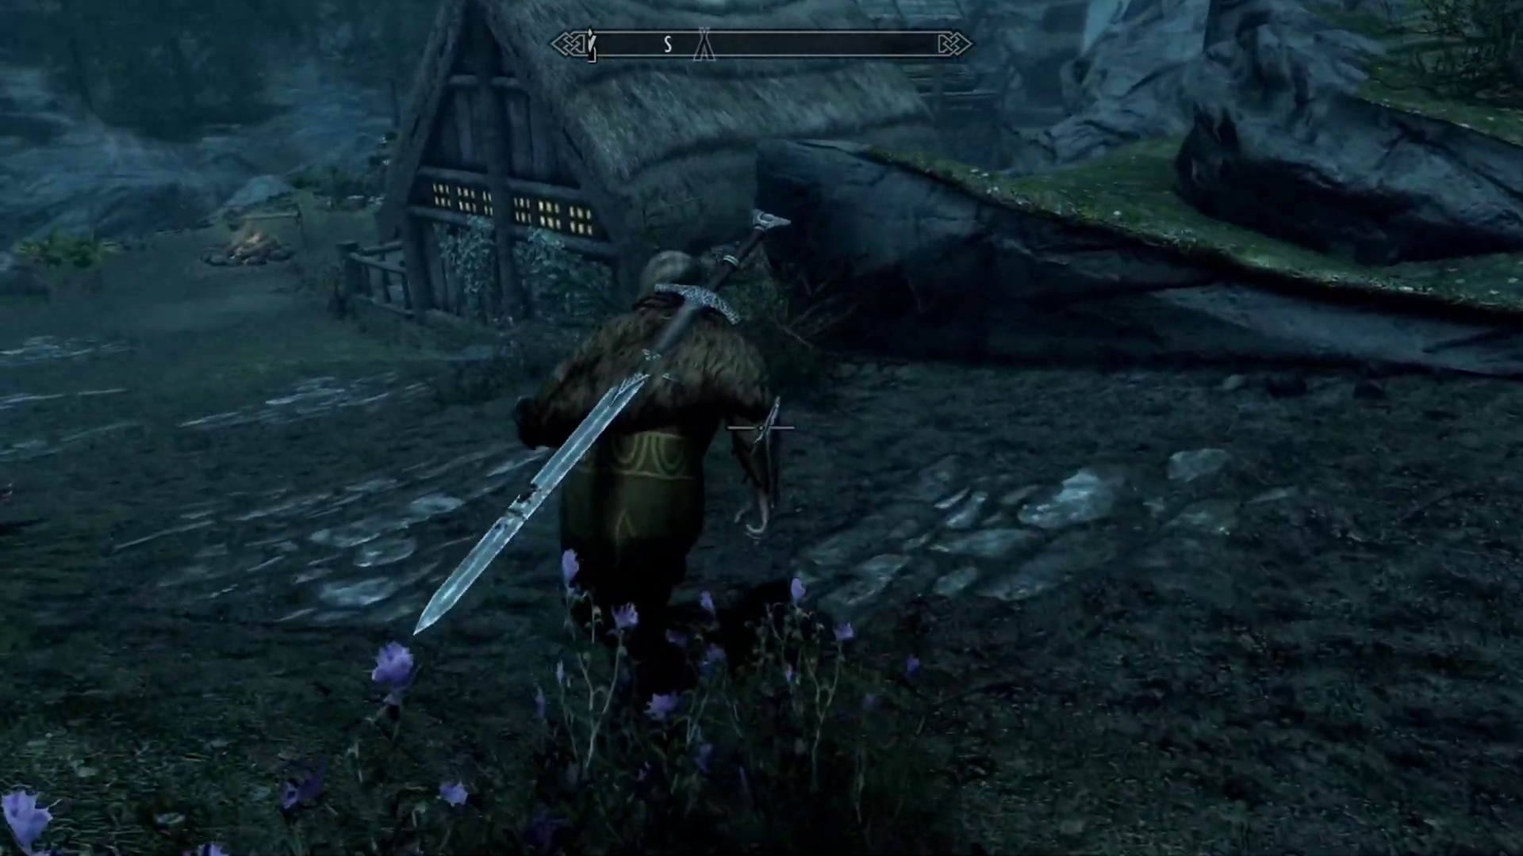
key("f")
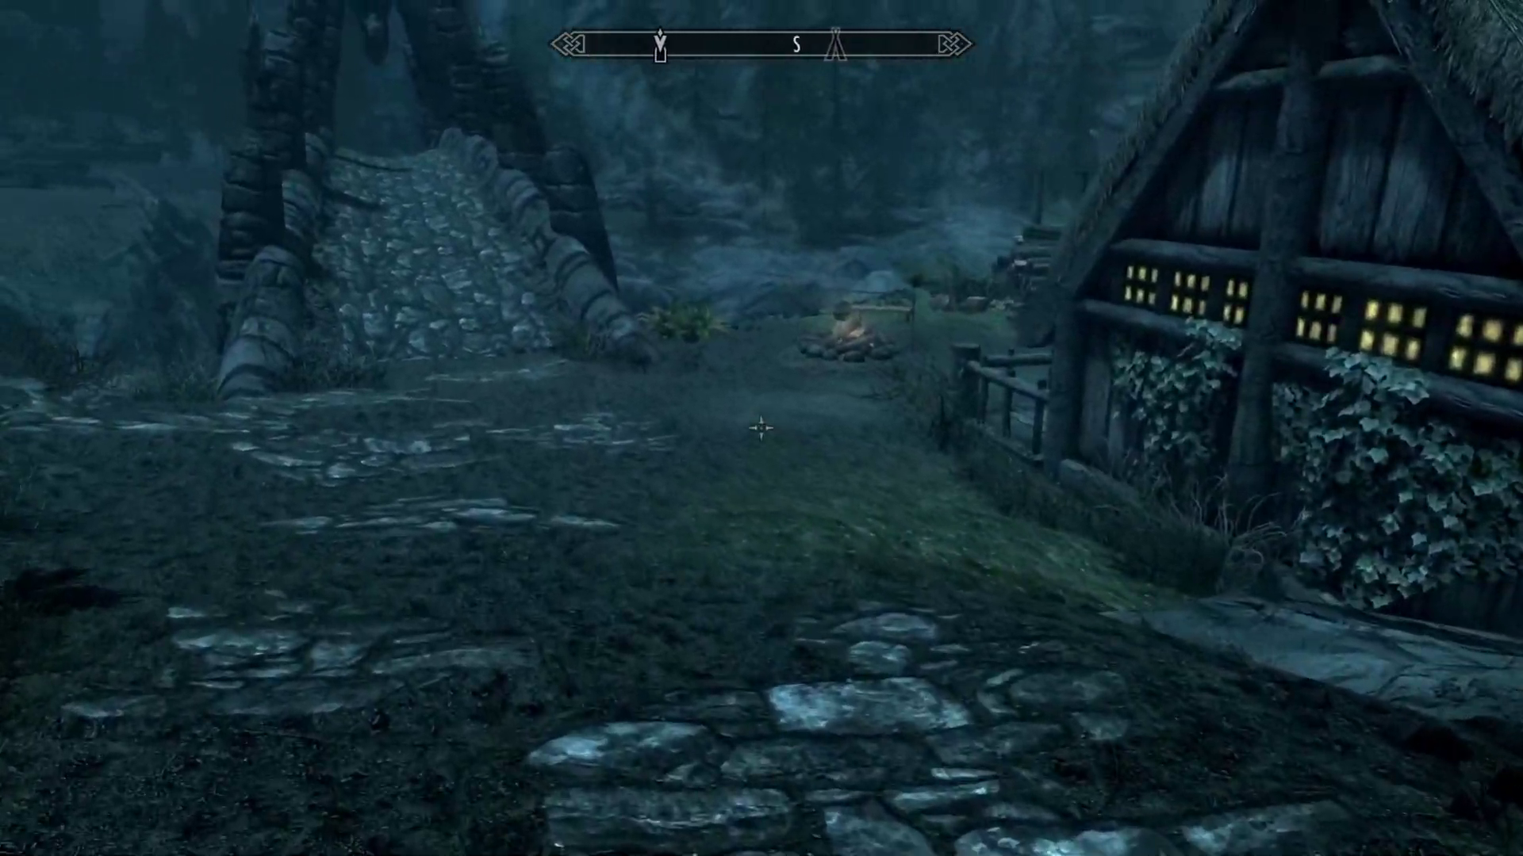
key("w")
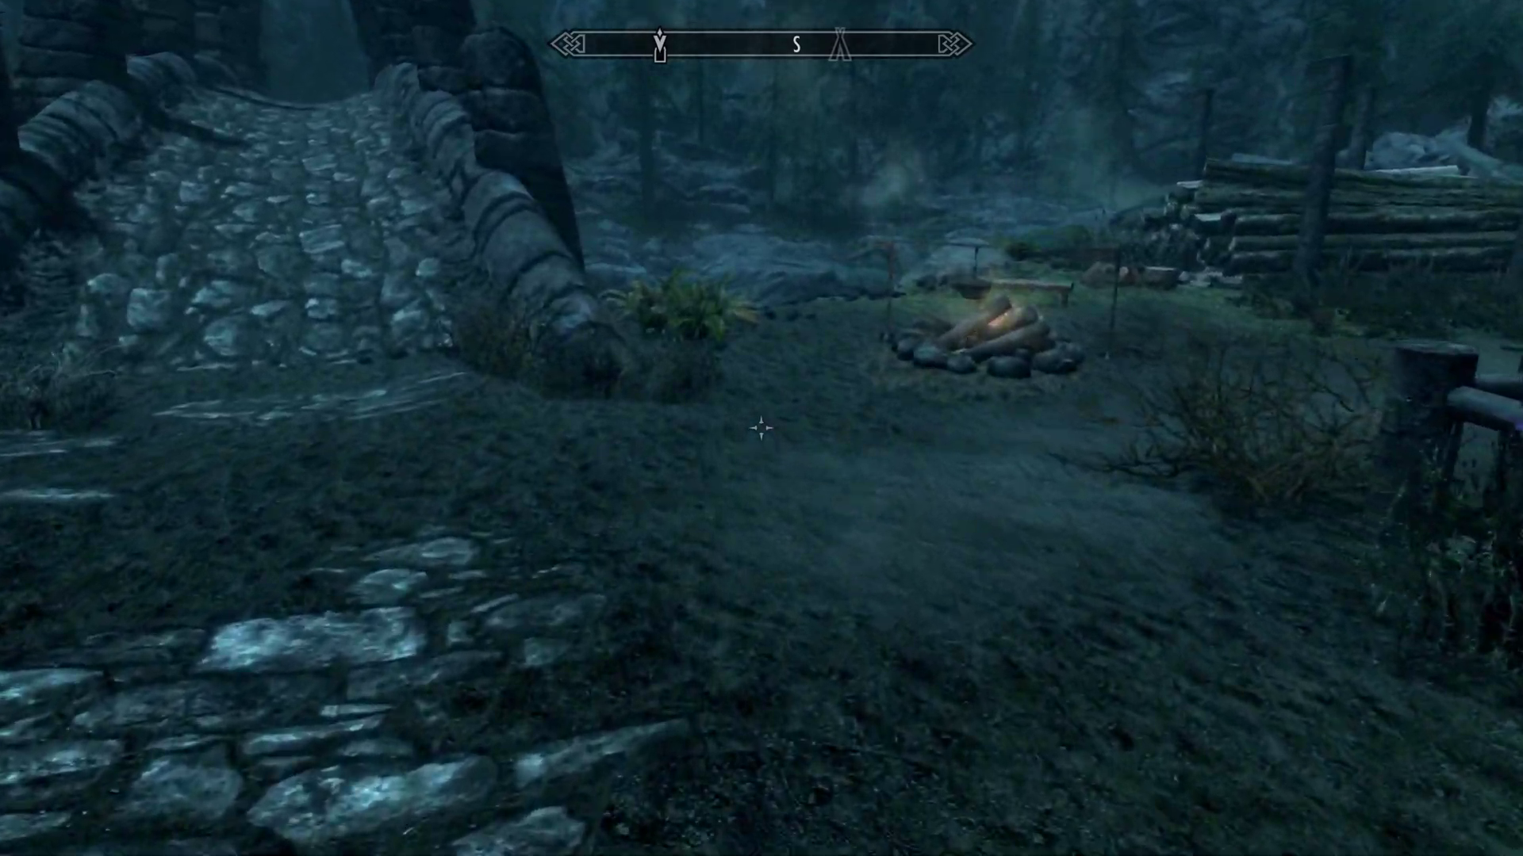
key("w")
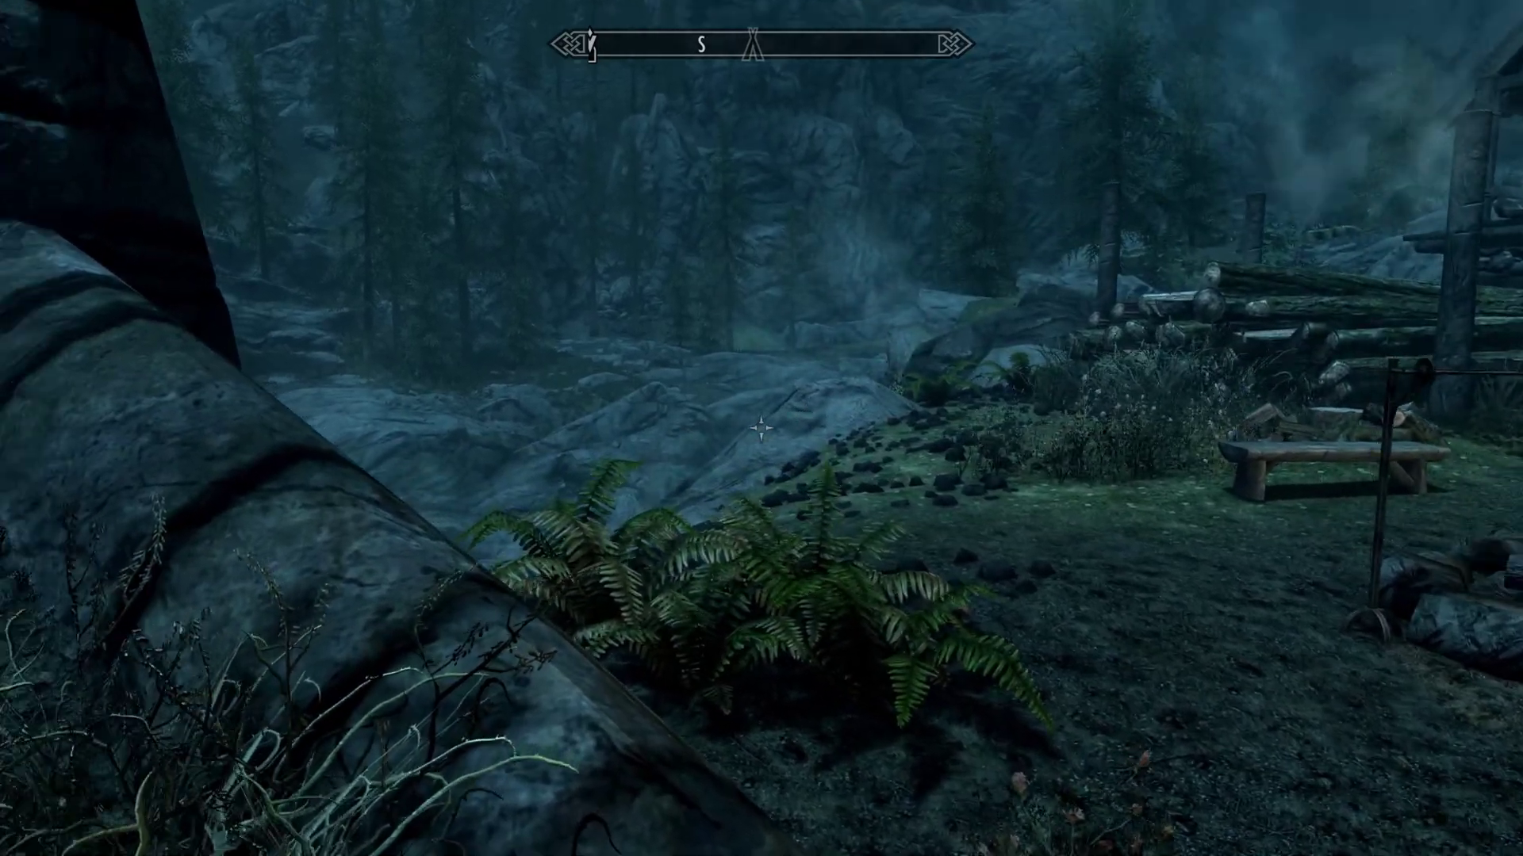
key("w")
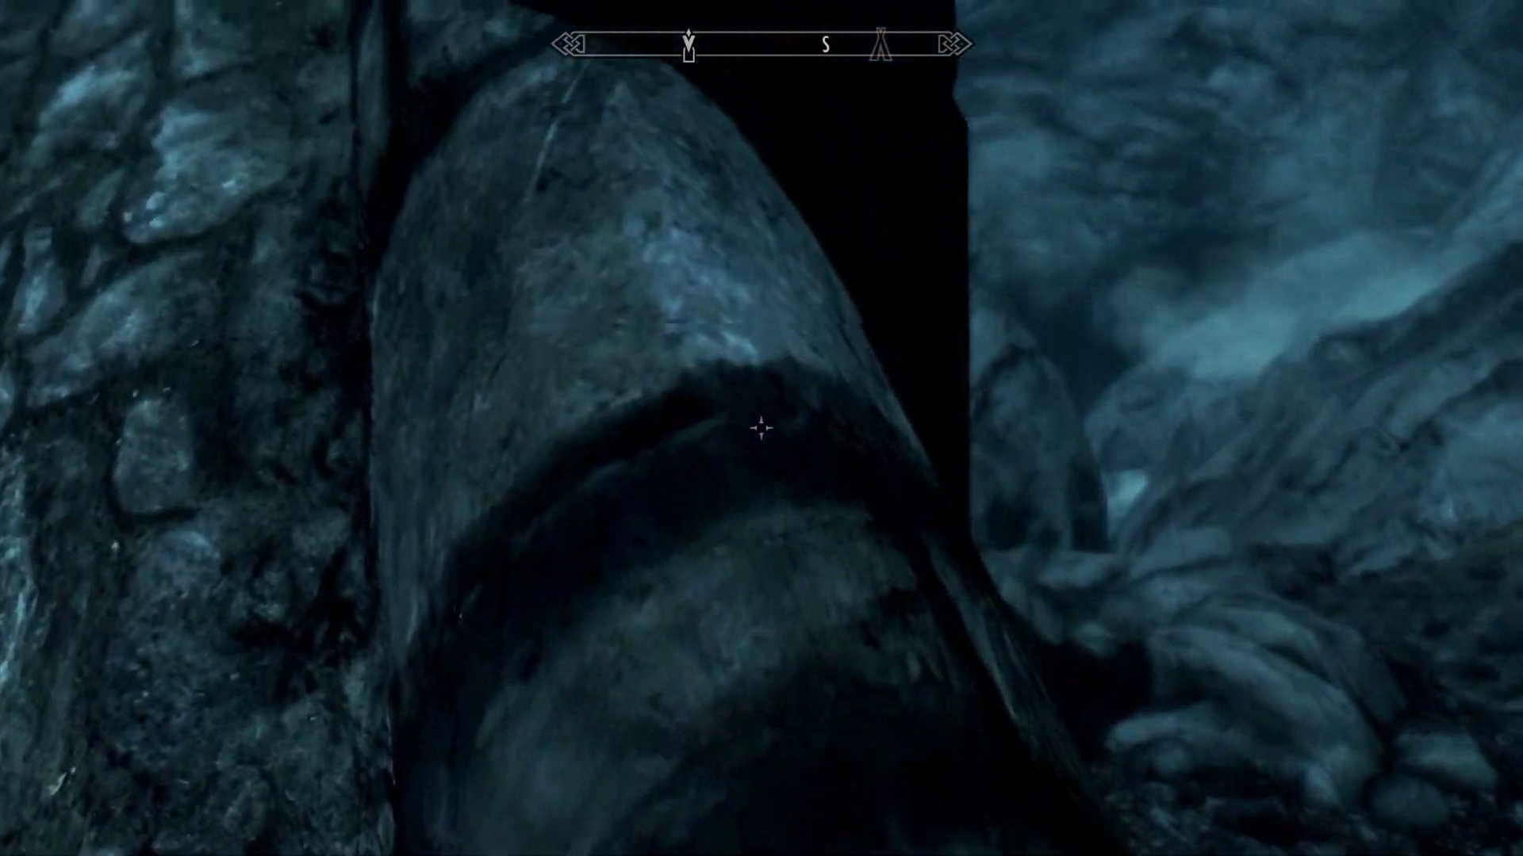
key("w")
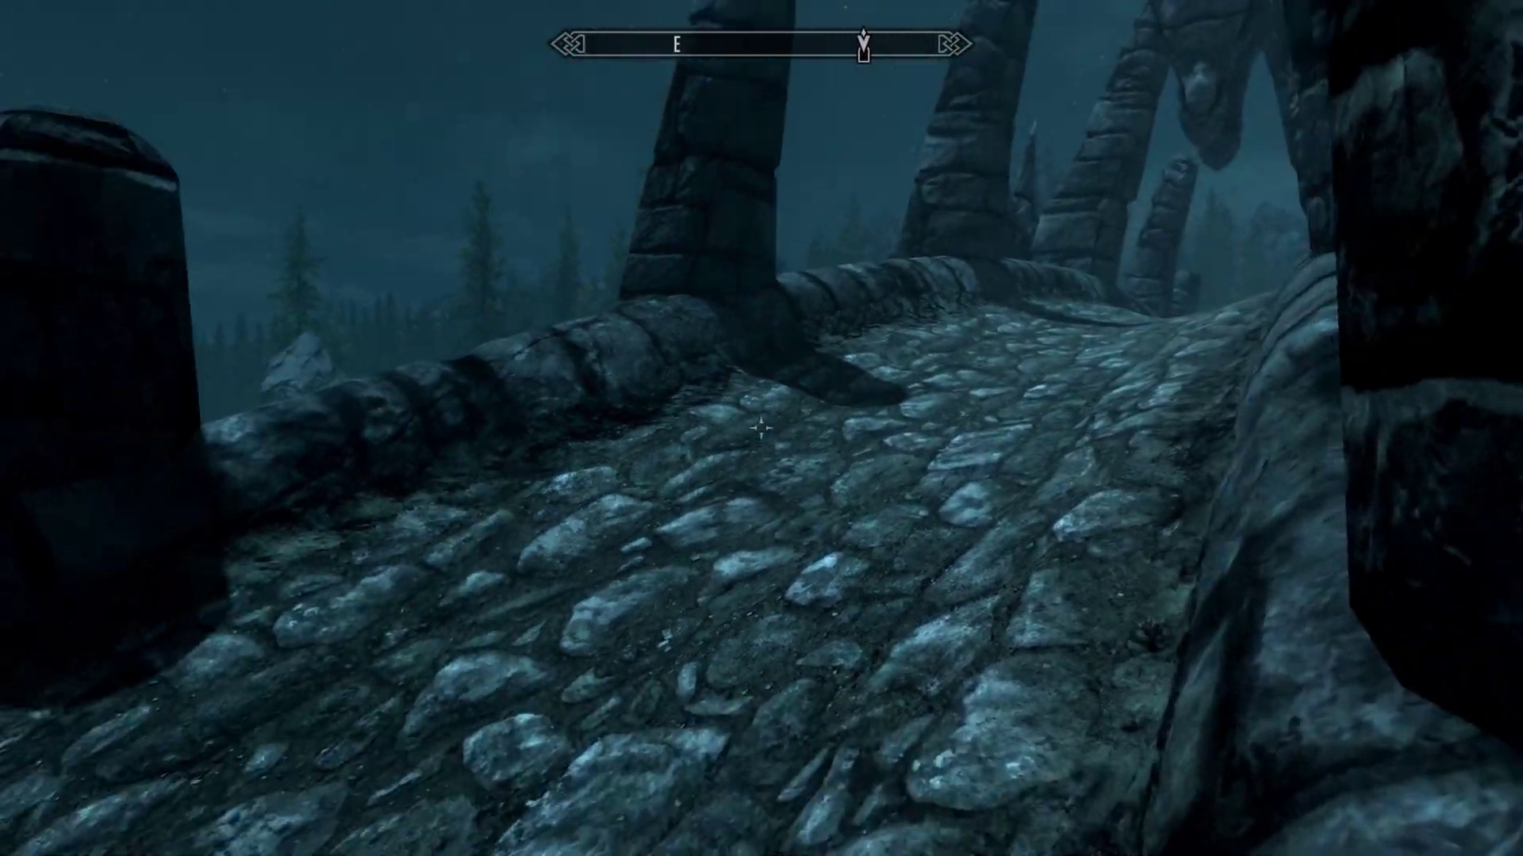
- Cross the bridge past the waterfall, draw the sword, and reach the Imperial Soldier's body
key("w")
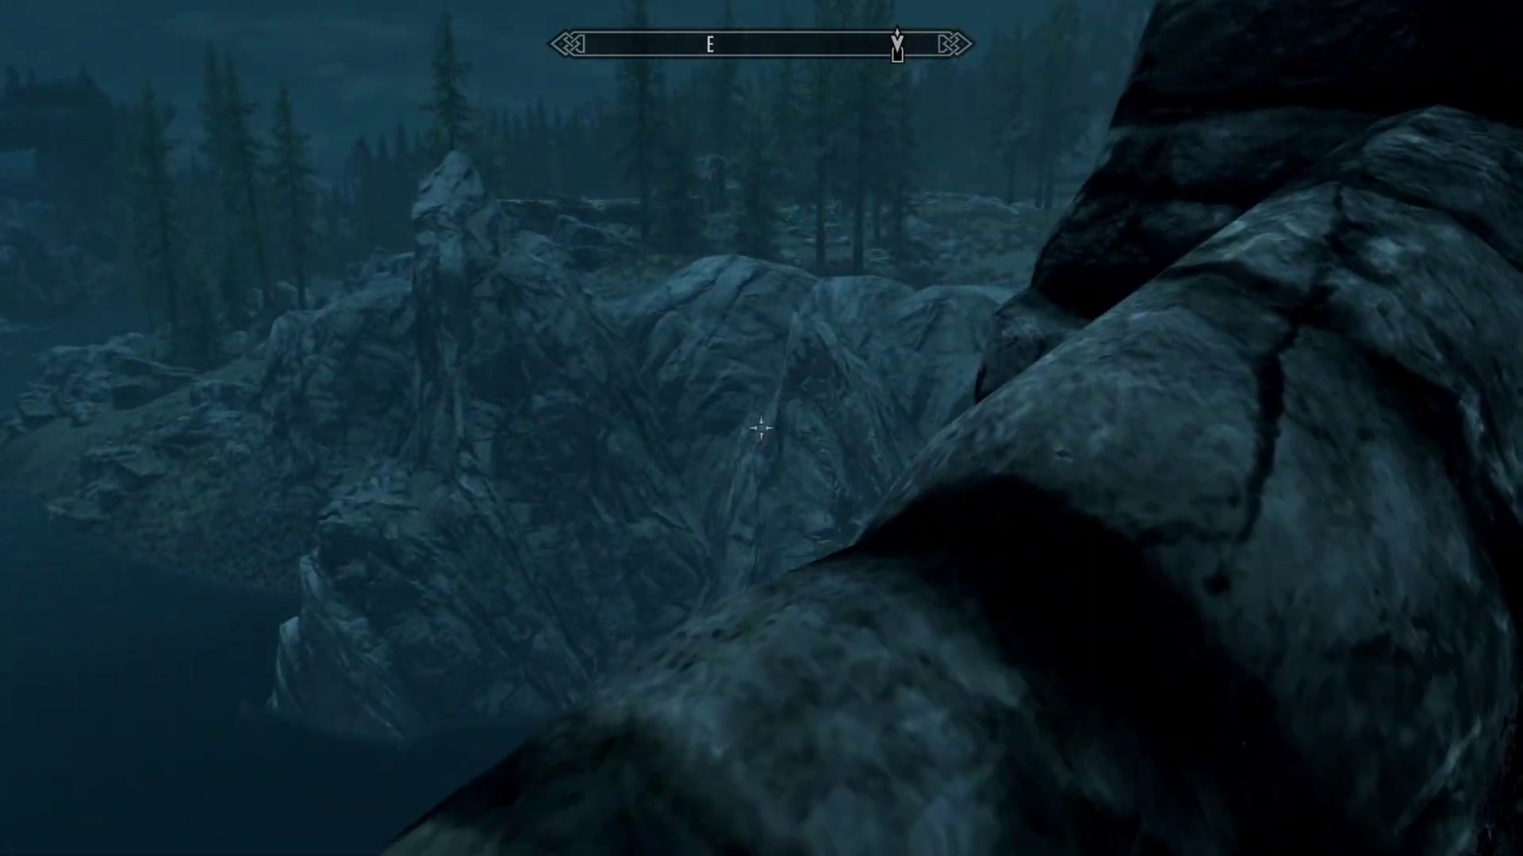
key("w")
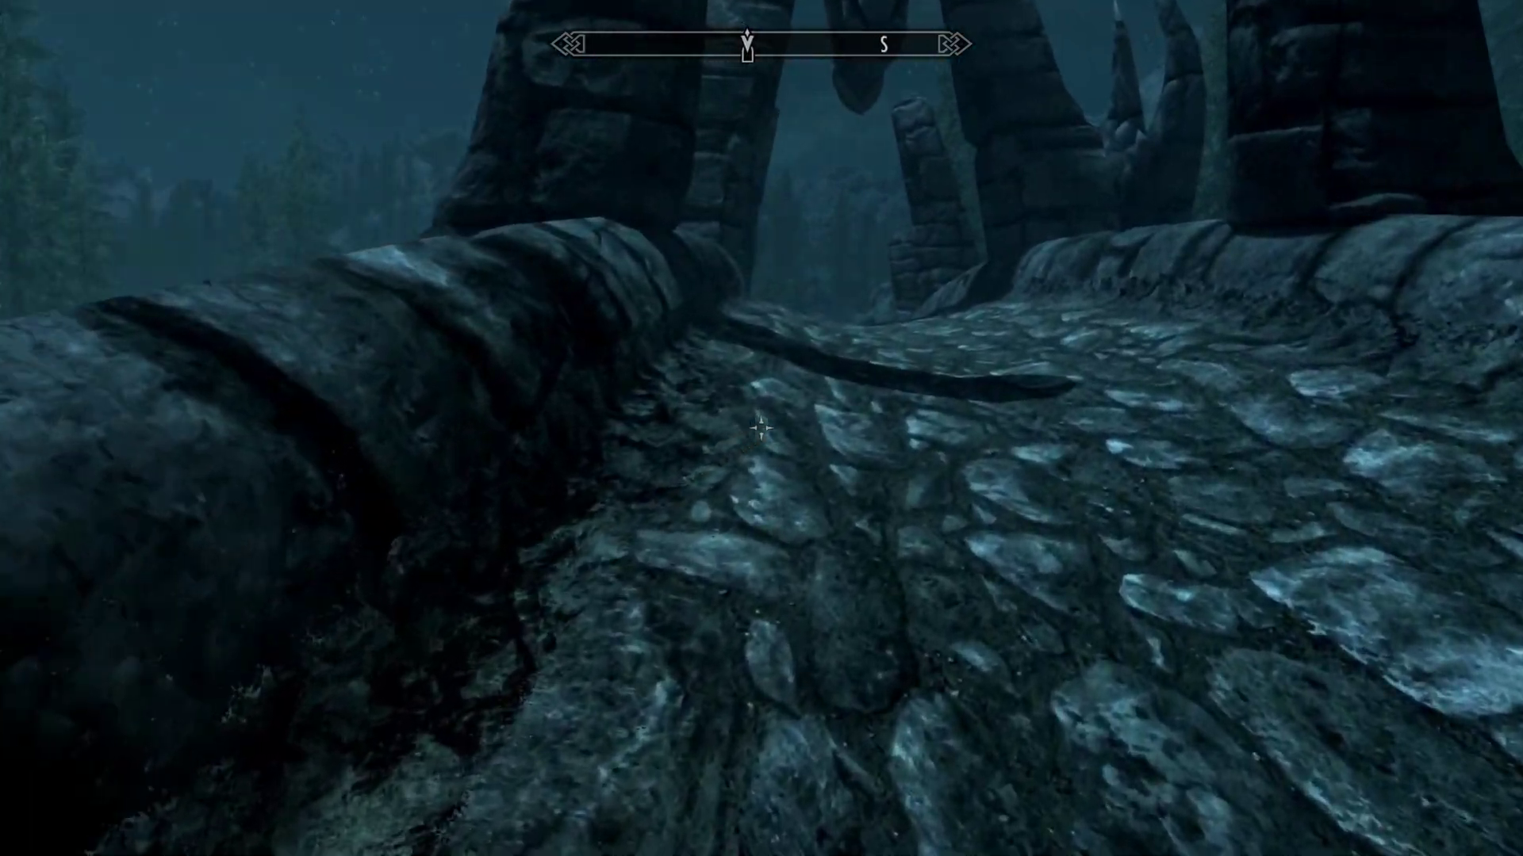
key("w")
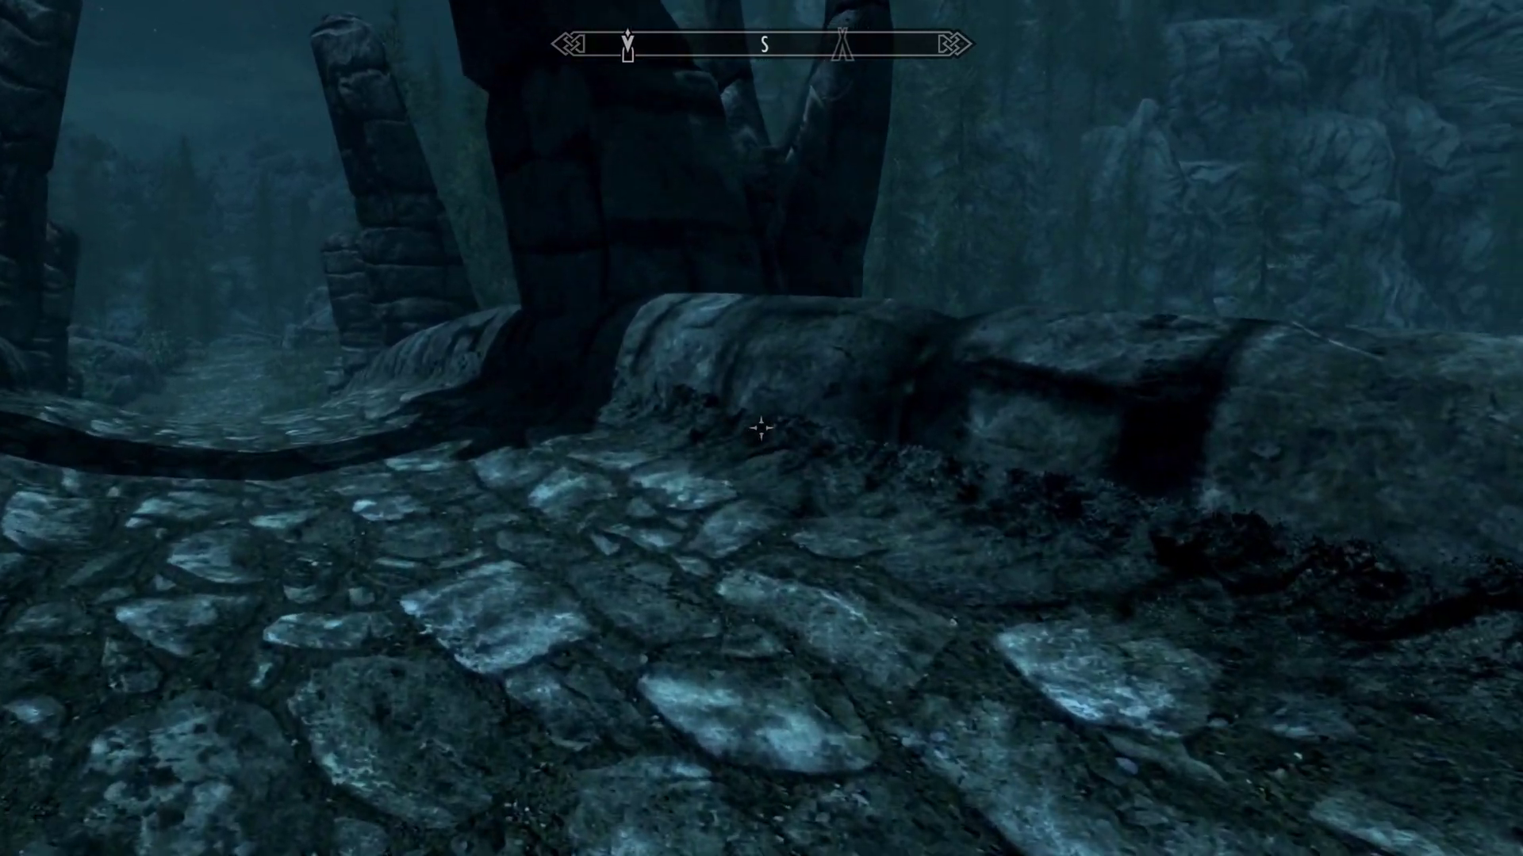
key("w")
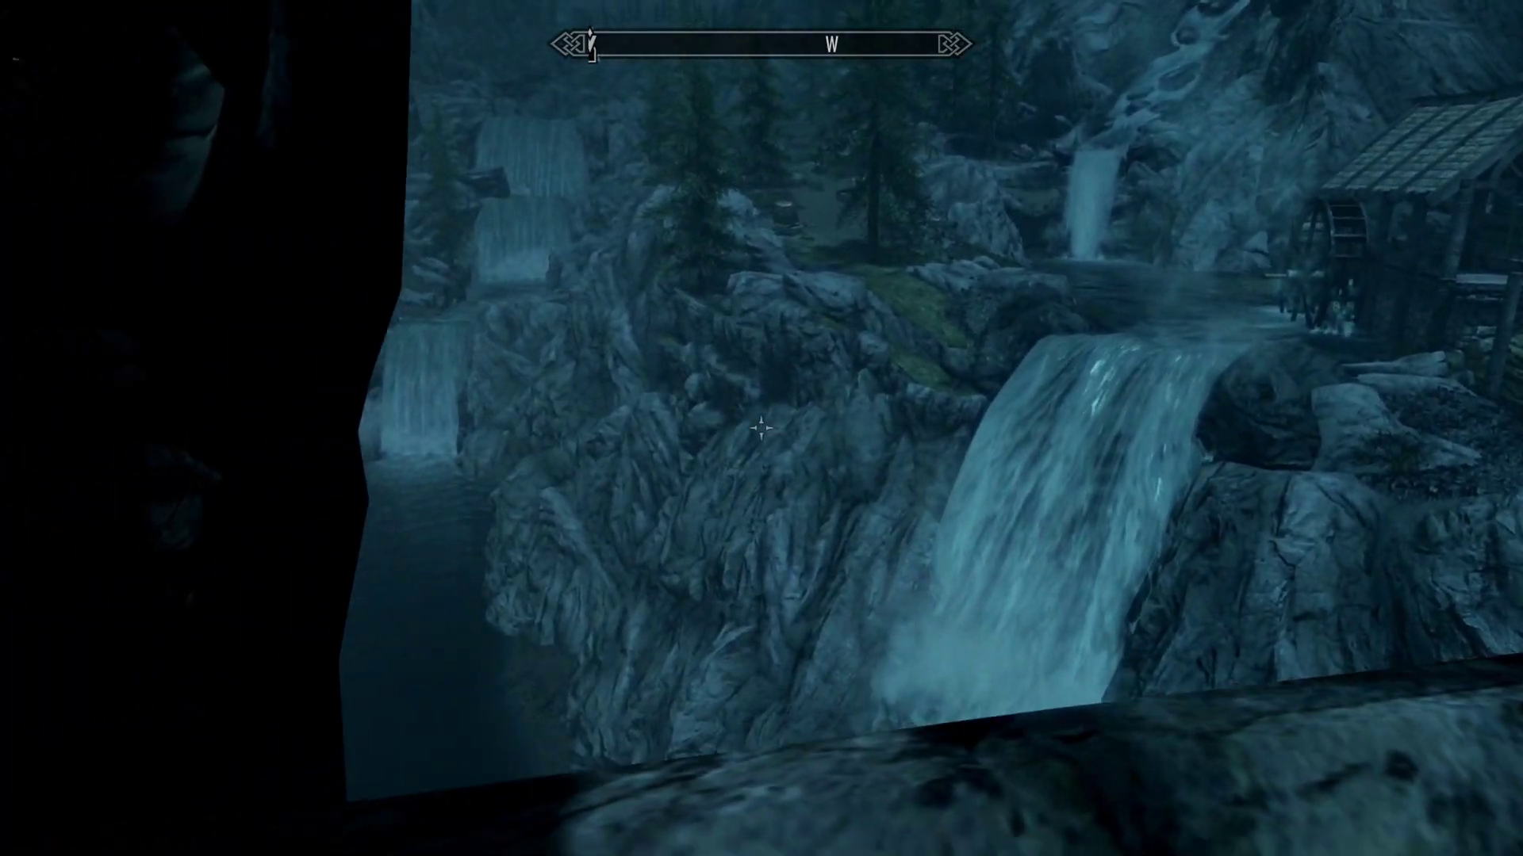
key("w")
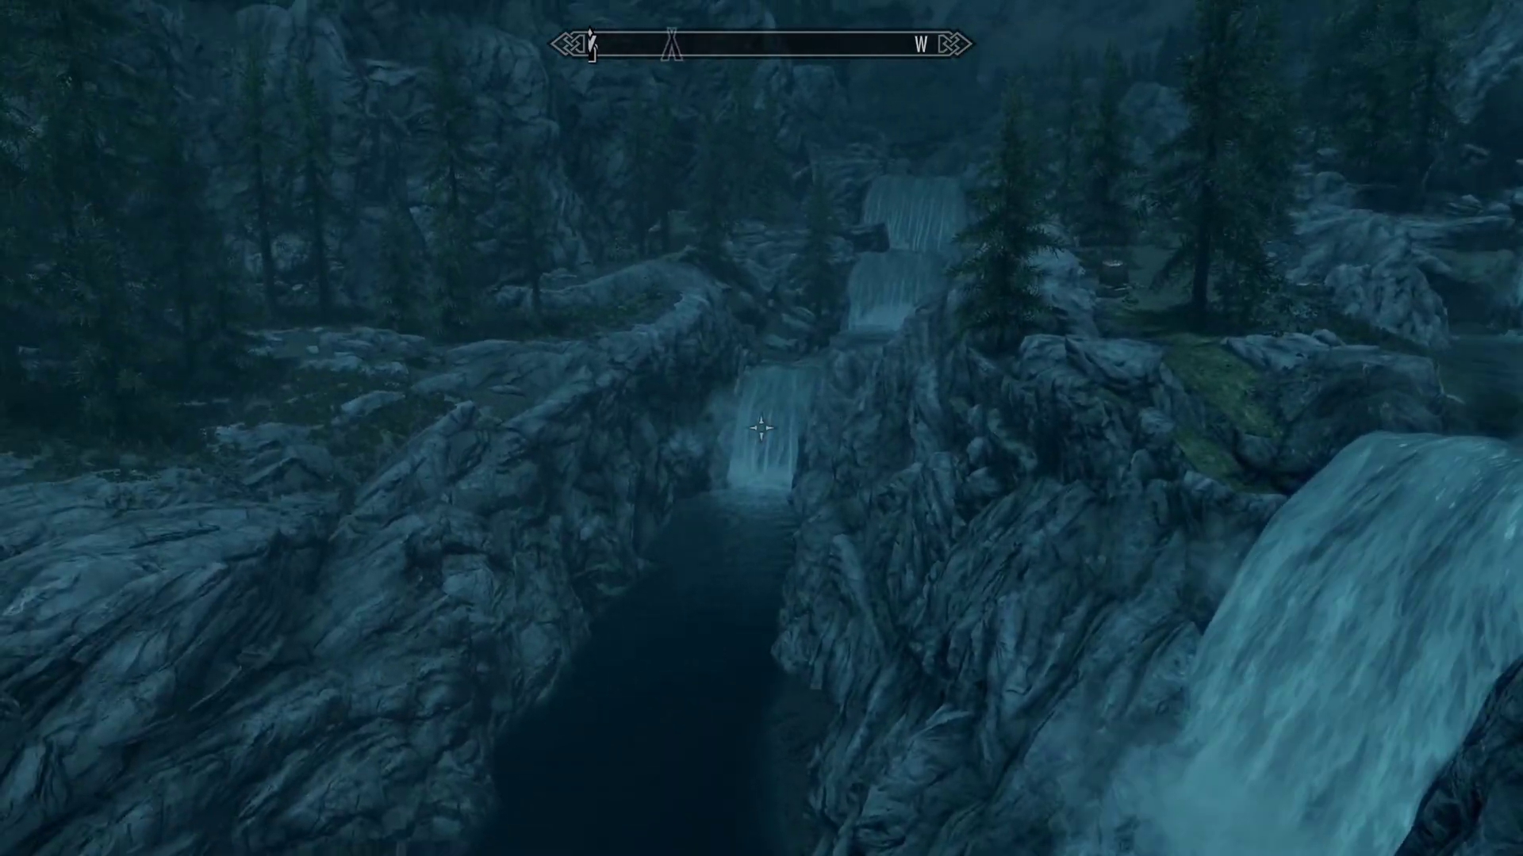
key("w")
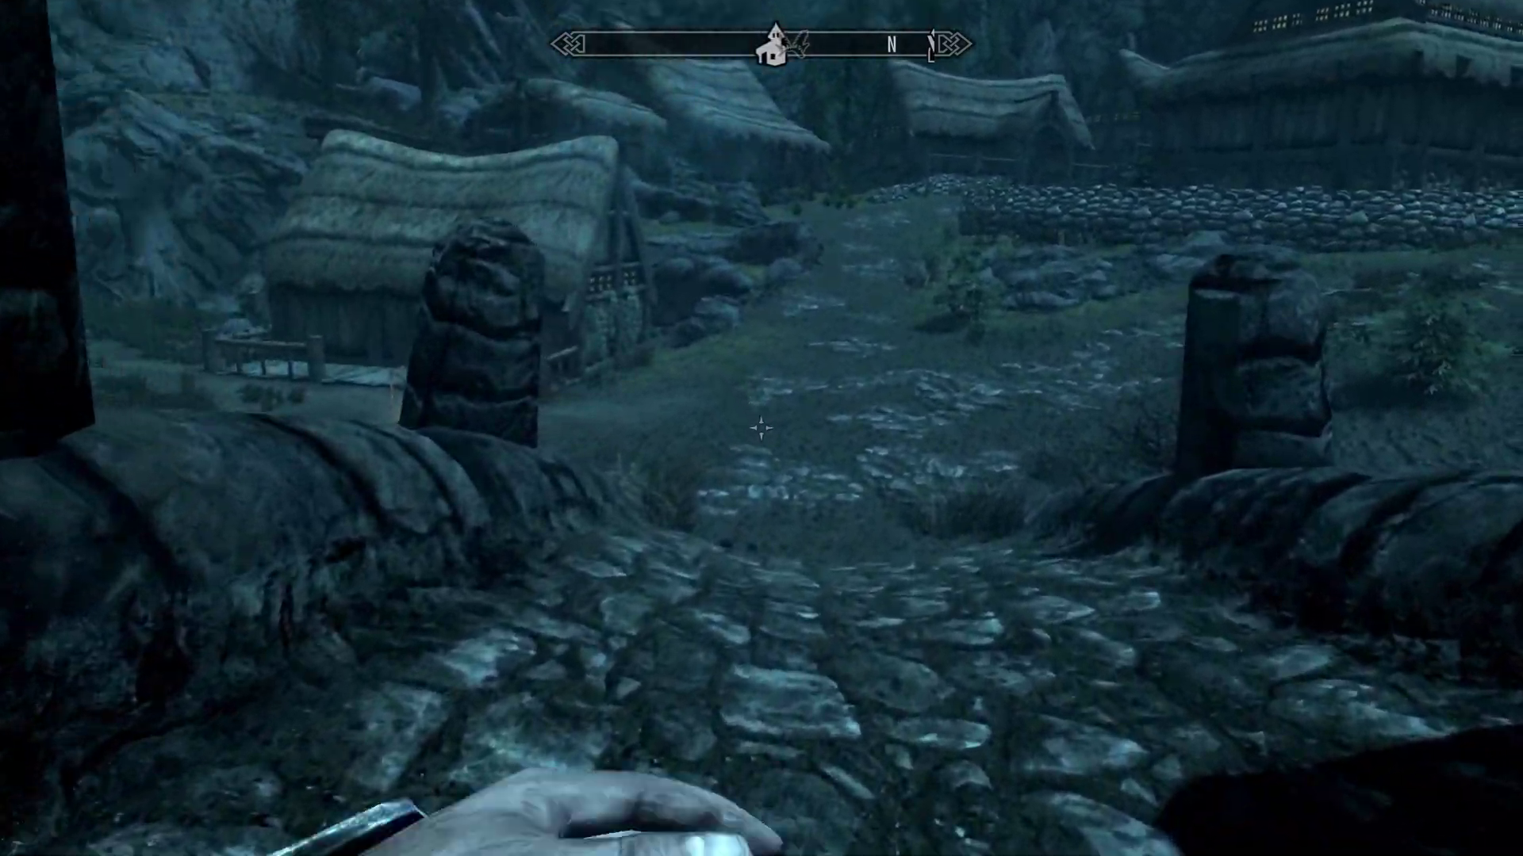
key("r")
key("w")
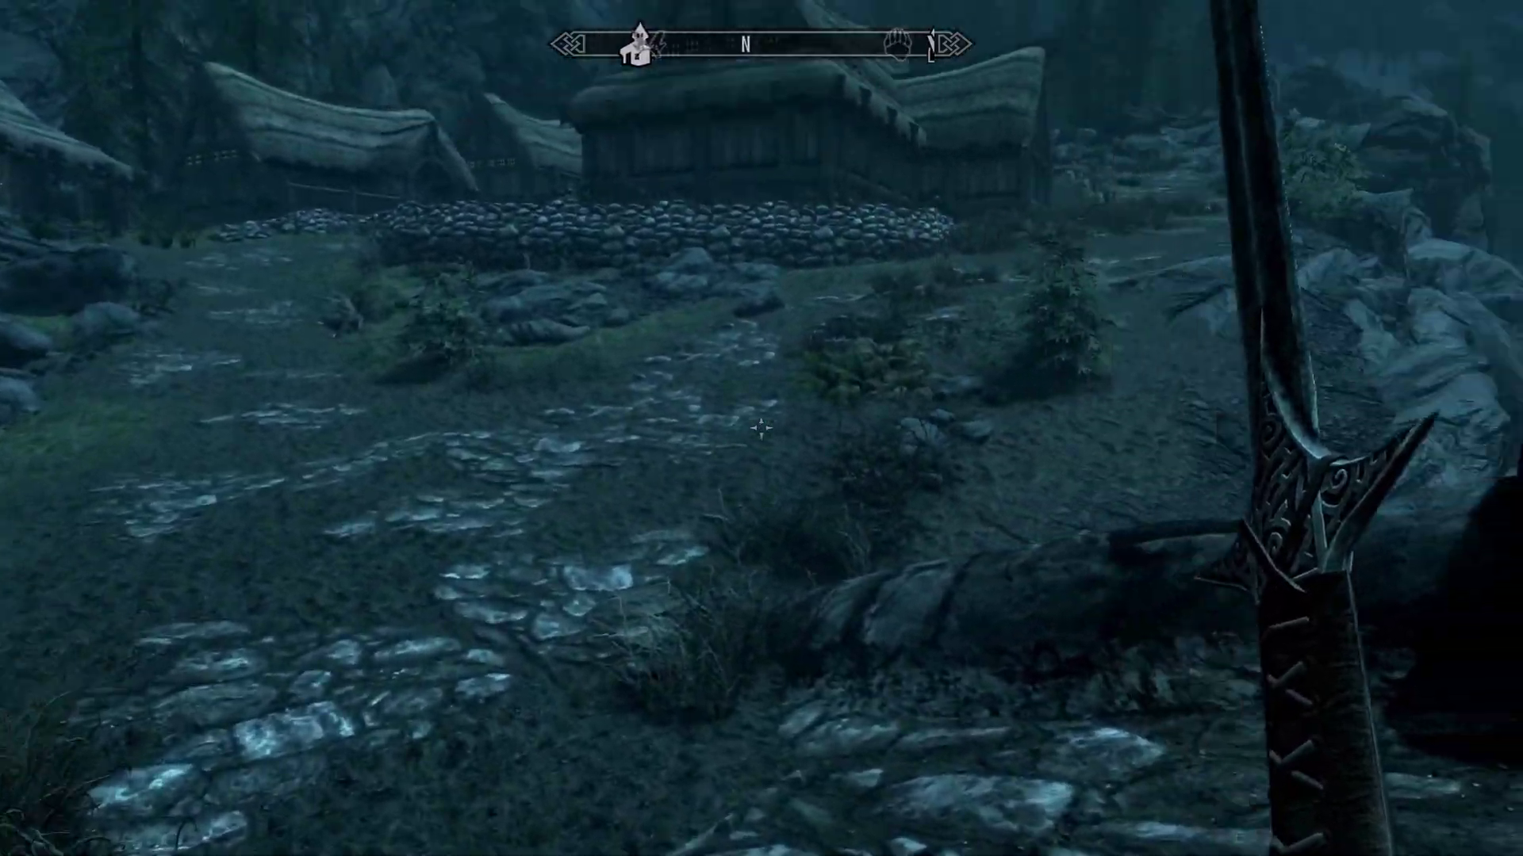
key("w")
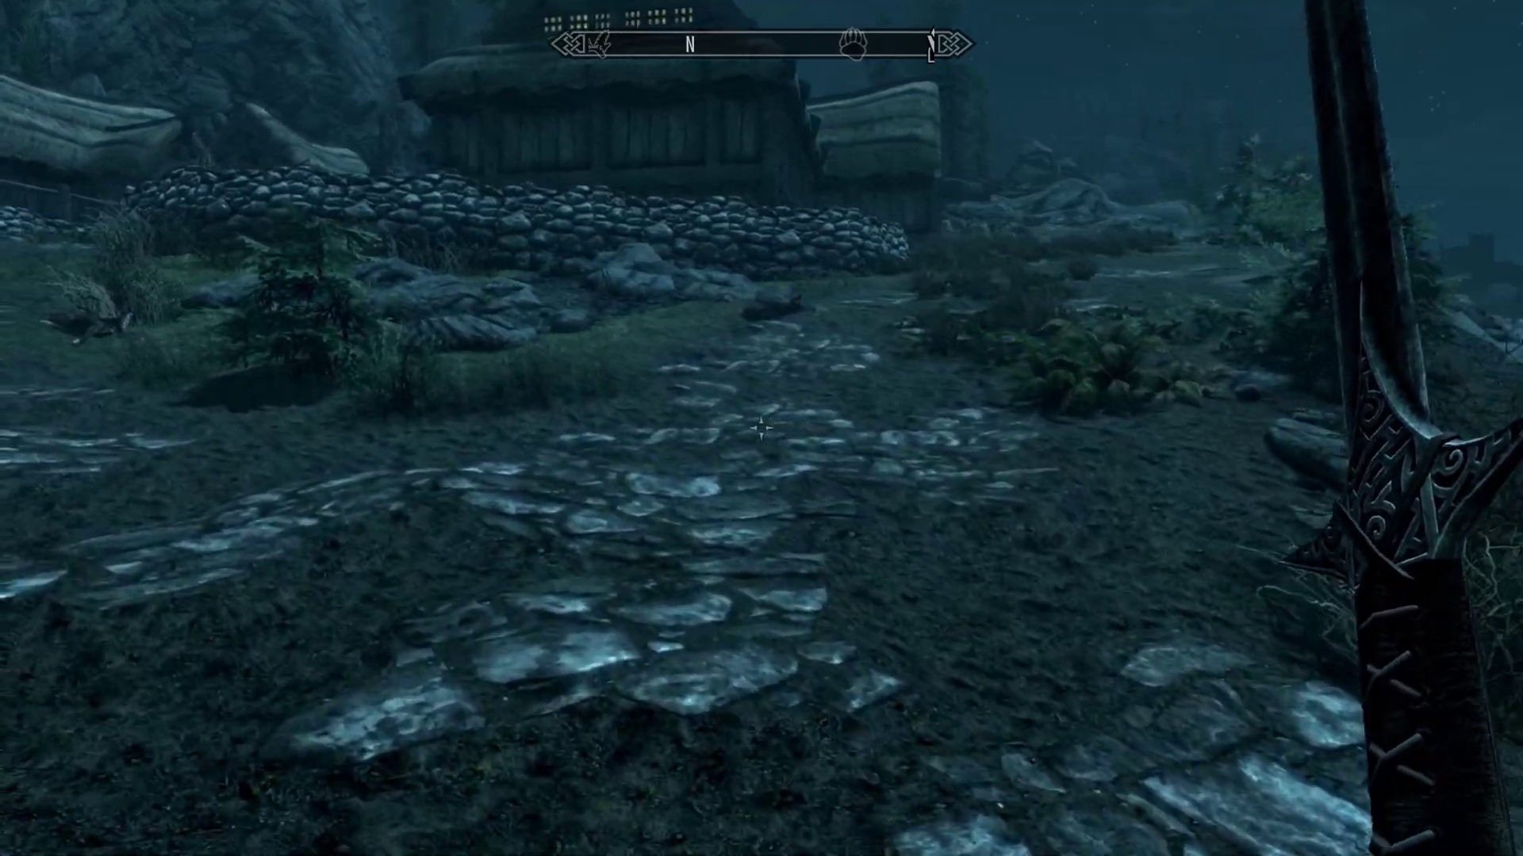
key("w")
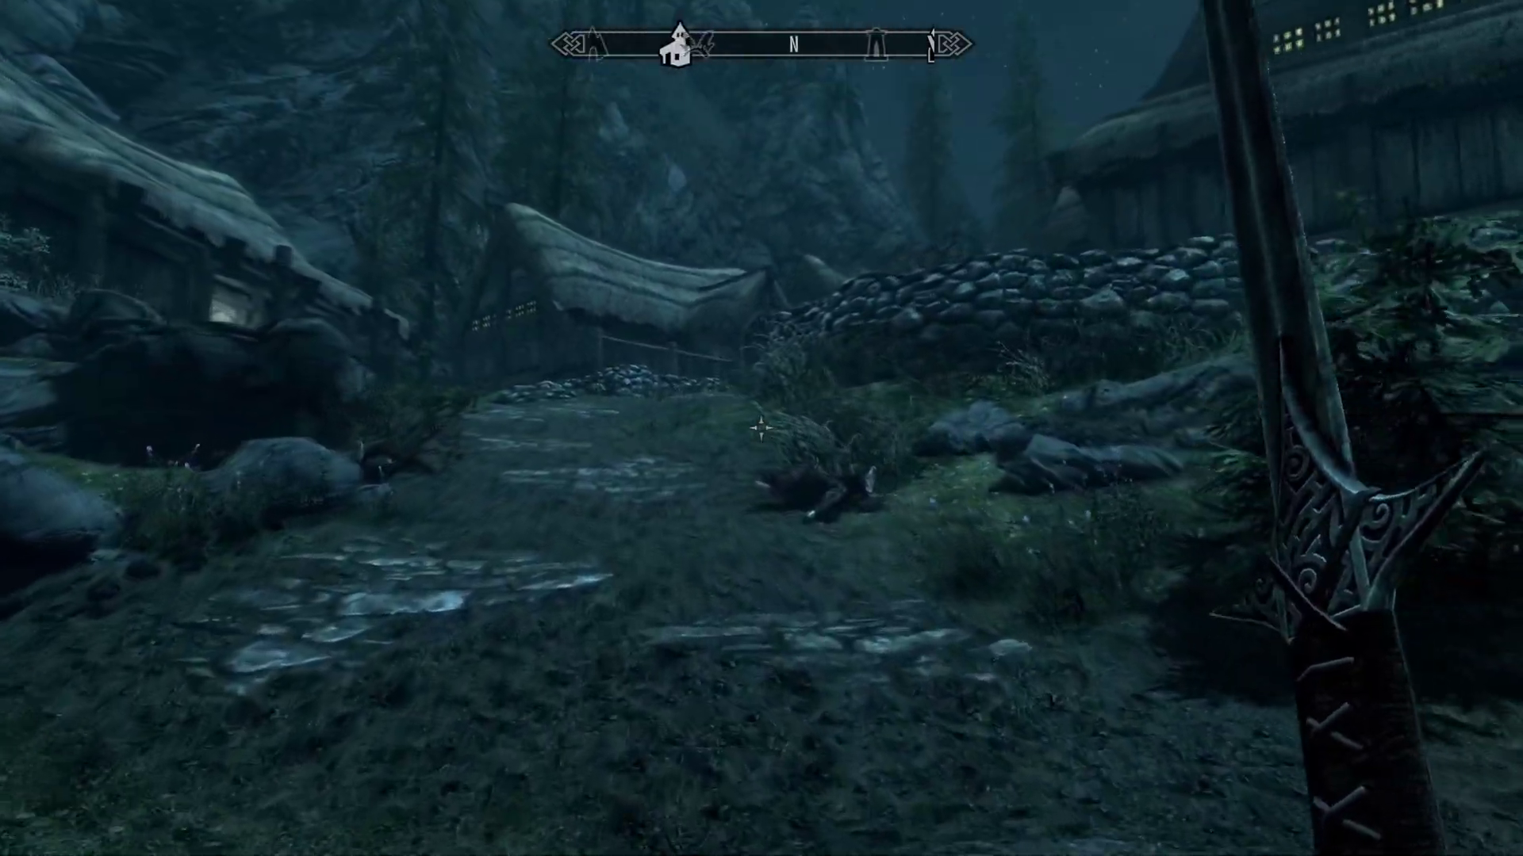
key("w")
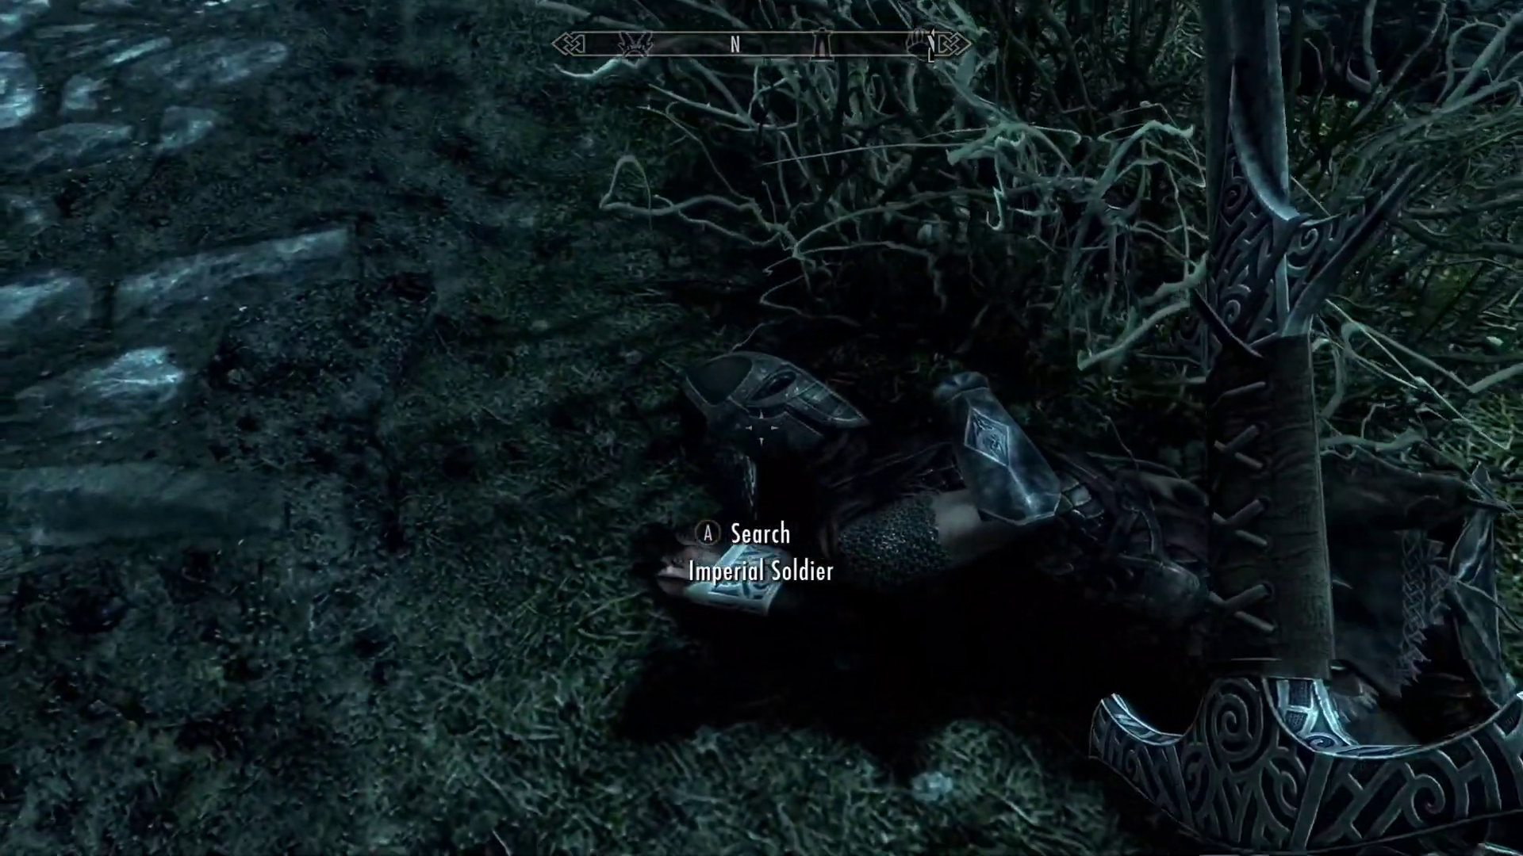